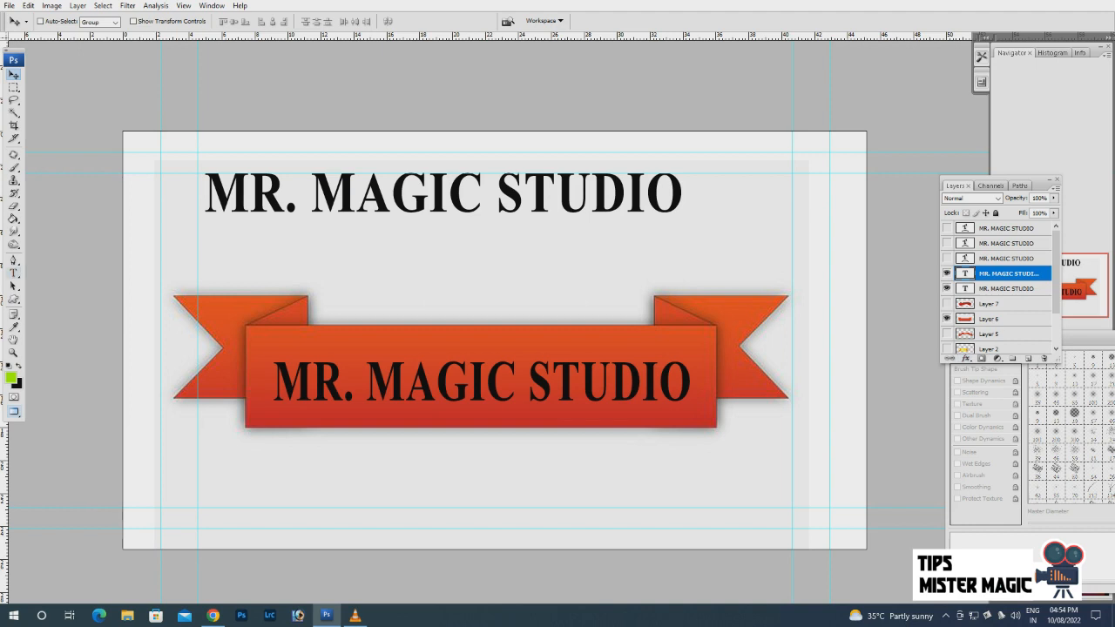
Change the ribbon's MR. MAGIC STUDIO text colour to white (ffffff).
key("t")
left_click(352, 20)
left_click(624, 393)
left_click_drag(741, 365, 739, 101)
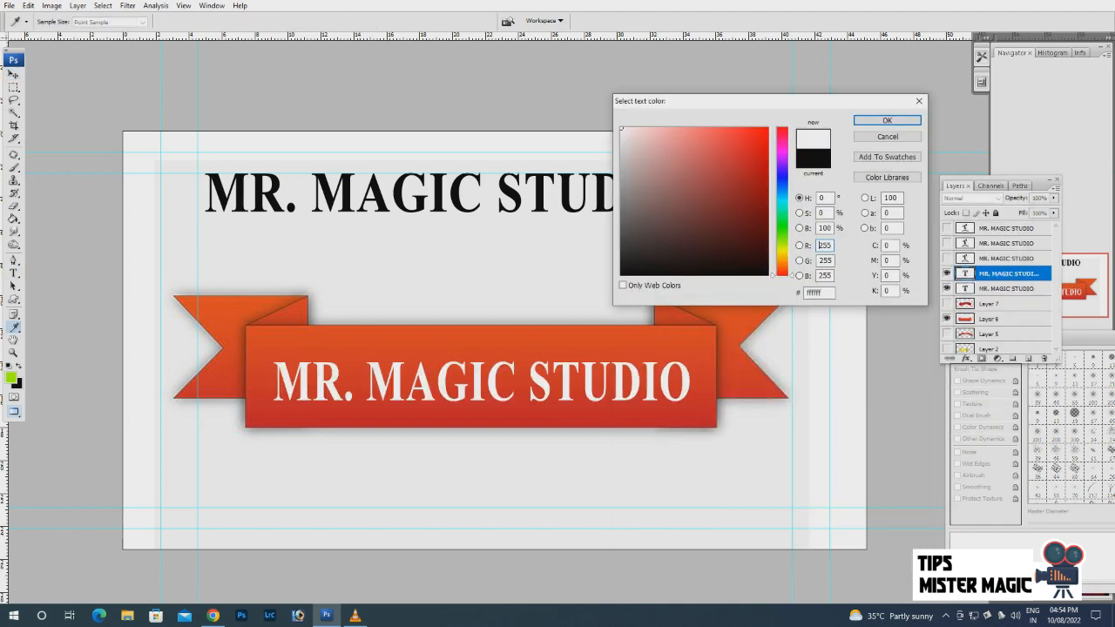
left_click(876, 121)
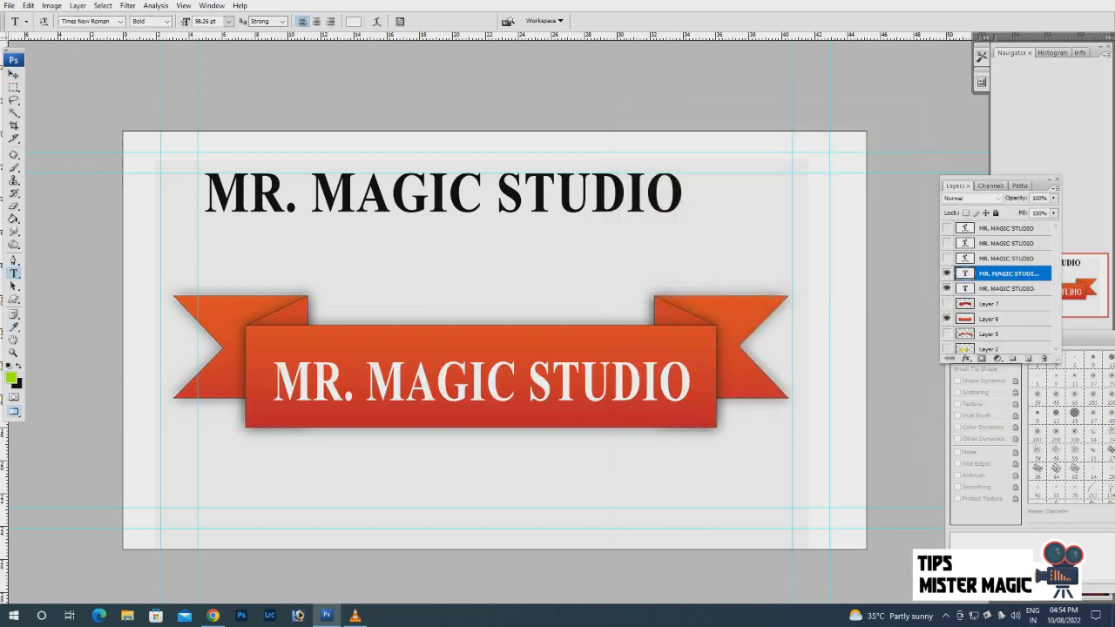
Add a Gradient Overlay to the ribbon text using the Orange, Yellow, Orange preset.
left_click(966, 358)
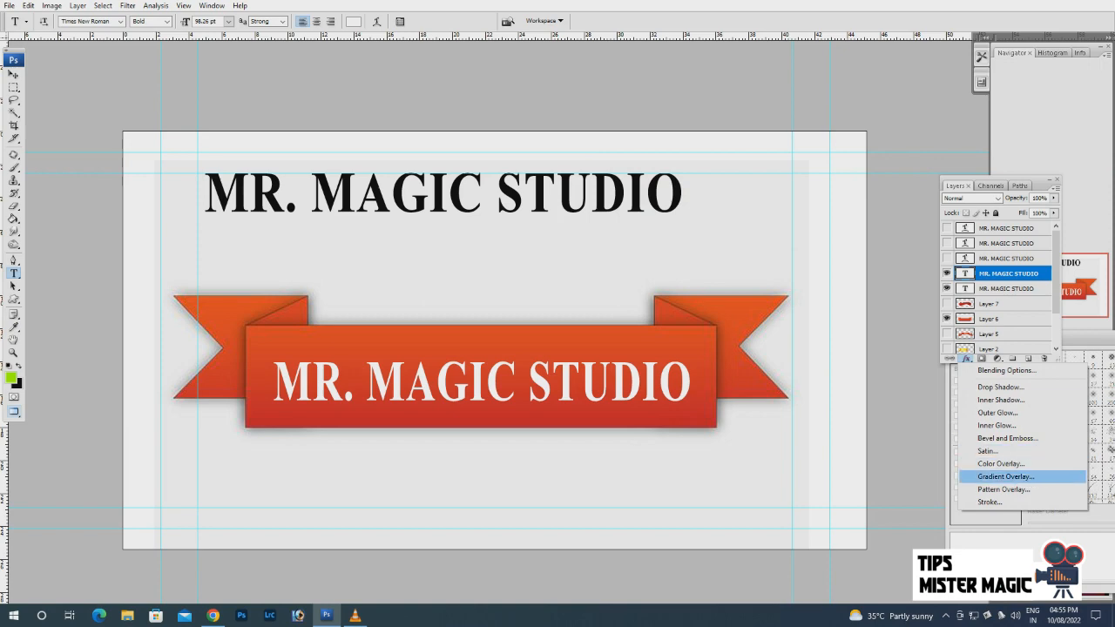
left_click(1005, 476)
left_click_drag(627, 292, 744, 40)
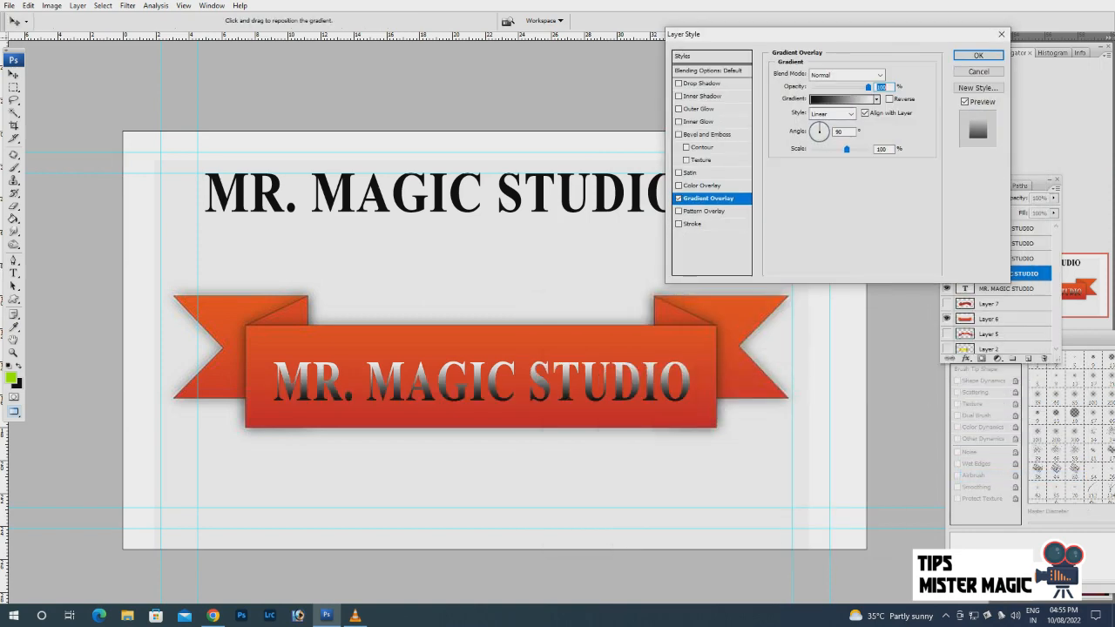
left_click(843, 99)
left_click_drag(697, 151, 510, 23)
left_click(597, 60)
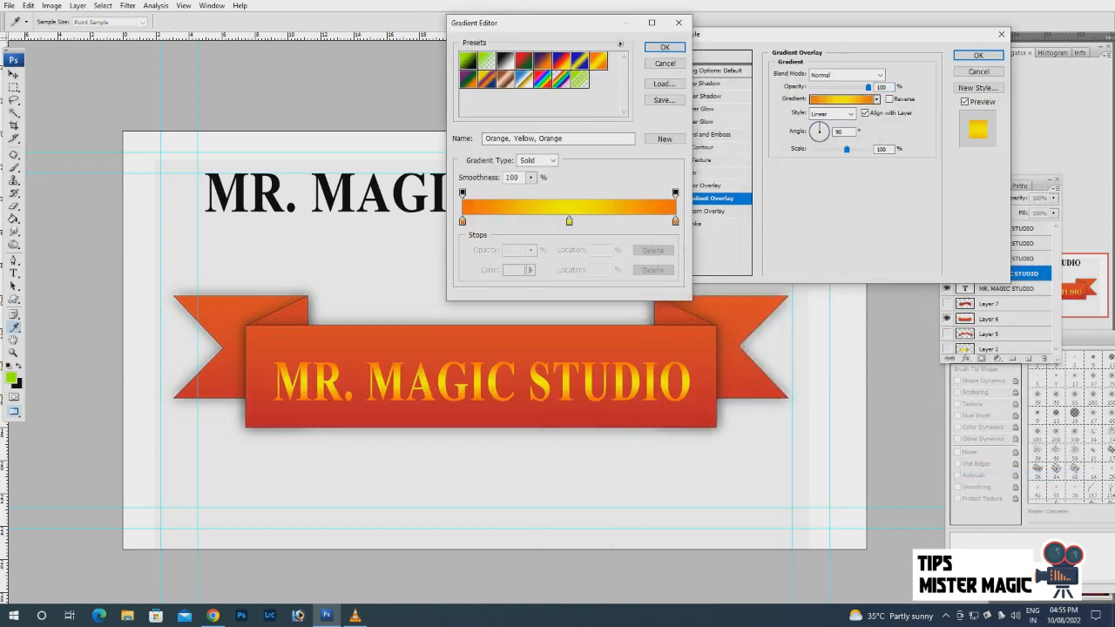
Try several other gradient presets on the ribbon text, including Violet, Green, Orange, and return to Orange, Yellow, Orange.
left_click(561, 60)
left_click(505, 59)
left_click(468, 59)
left_click(468, 79)
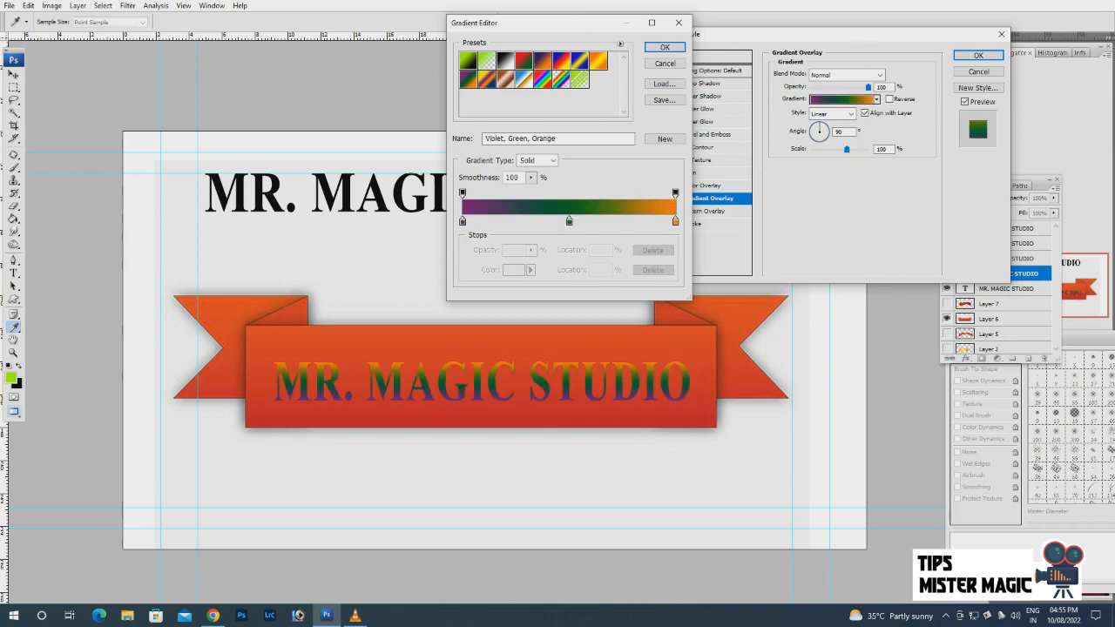
left_click(505, 78)
left_click(542, 78)
left_click(579, 78)
left_click(598, 59)
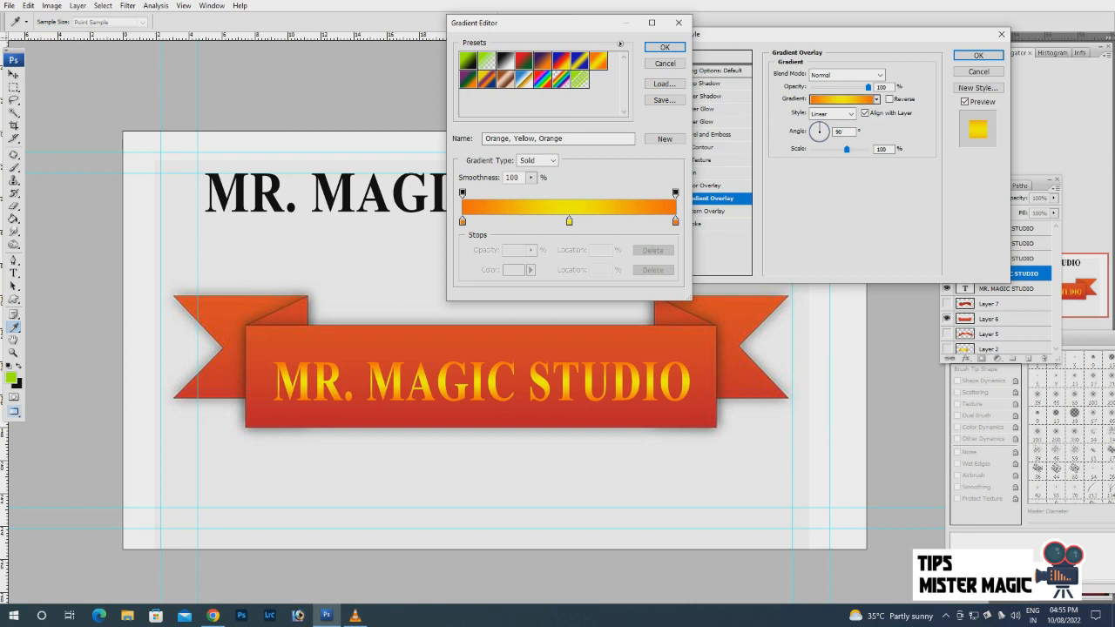
Recolour the gradient's starting orange stop to dark gold (db9b00).
double_click(462, 221)
left_click(783, 133)
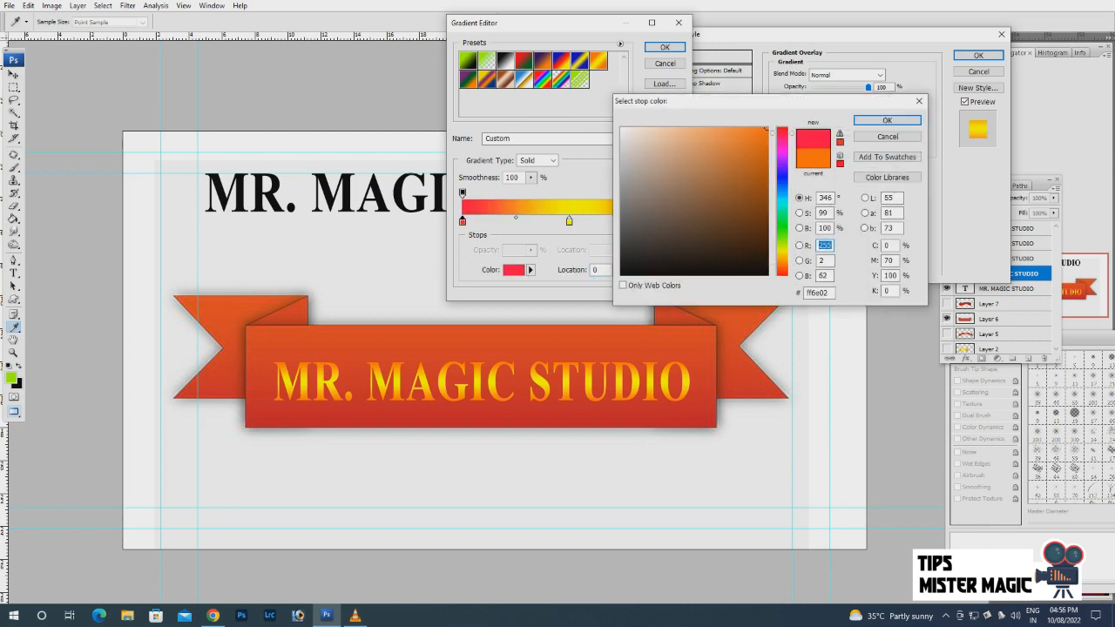
left_click(763, 193)
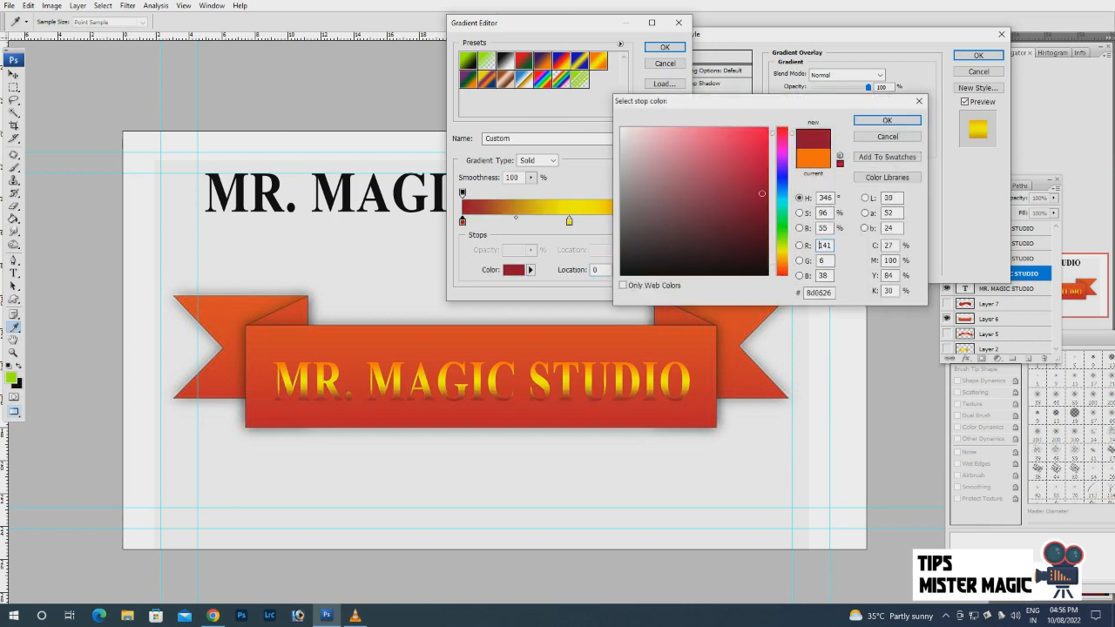
left_click(783, 258)
left_click(763, 157)
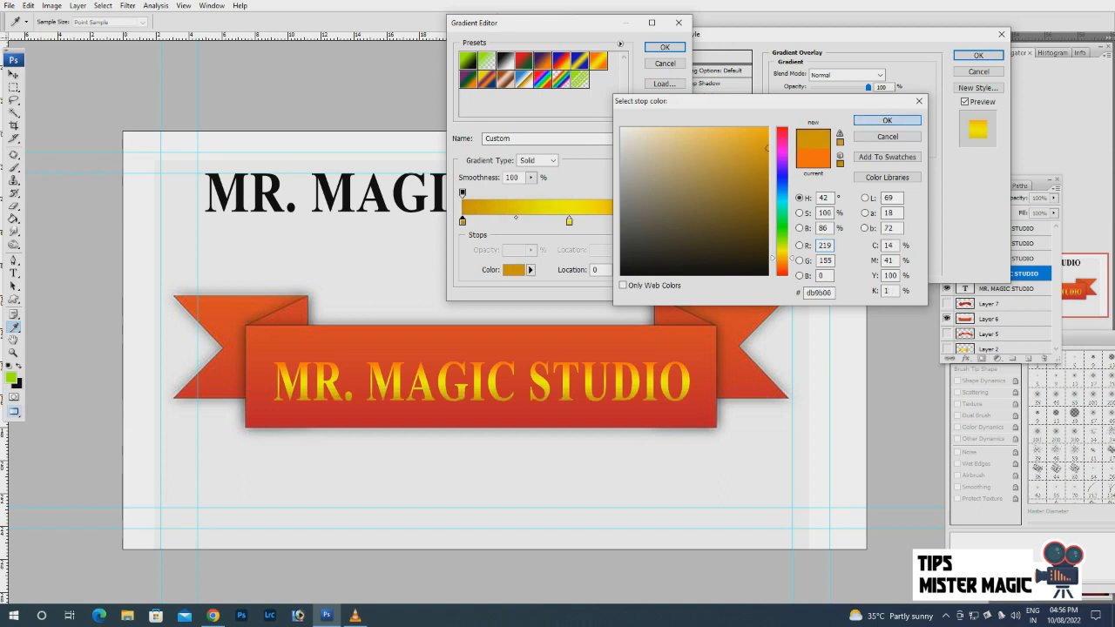
left_click(887, 120)
Shift the gradient's yellow stop slightly toward the gold stop and recolour the ending orange stop to white.
left_click(569, 221)
left_click_drag(569, 221, 562, 222)
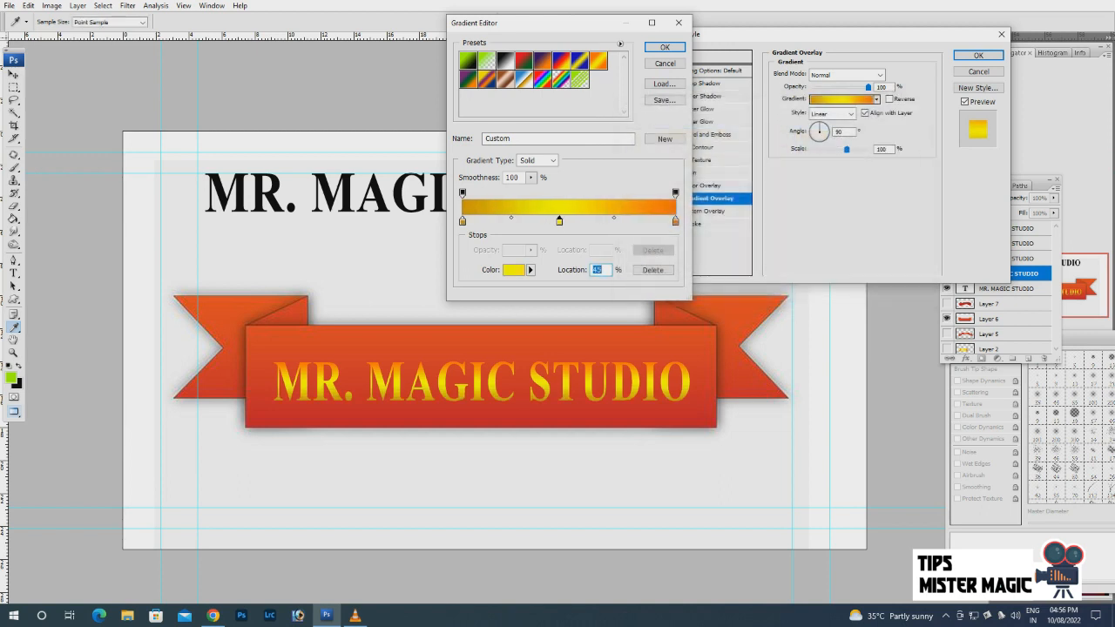
double_click(675, 221)
left_click(630, 118)
left_click(887, 120)
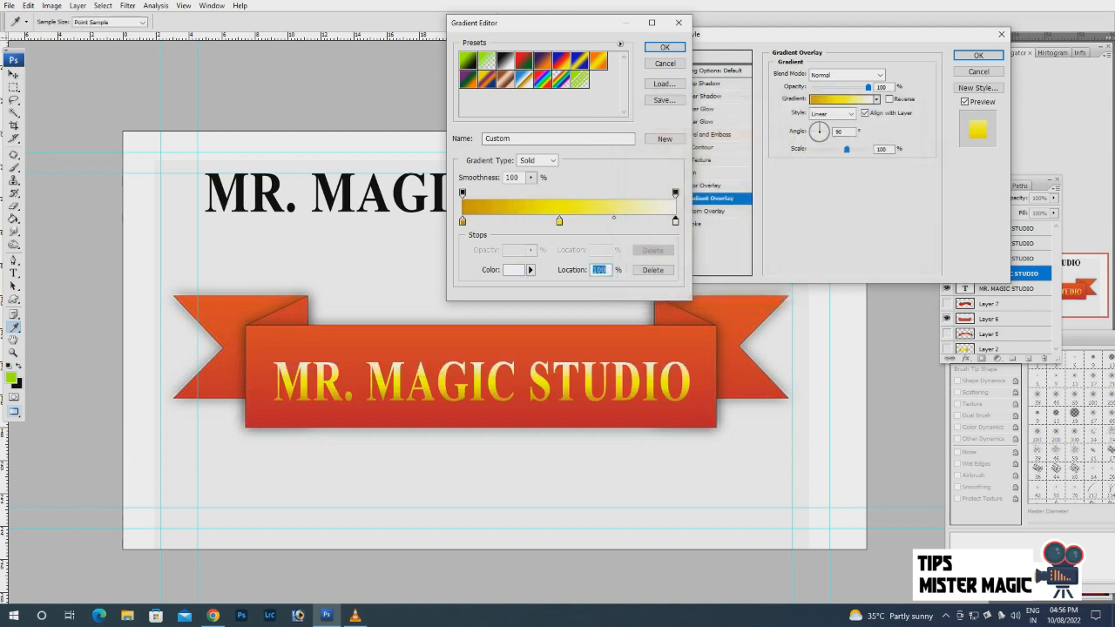
Move the white gradient stop to 91% and the yellow stop closer to the gold one, and accept the gradient.
left_click_drag(559, 222, 546, 221)
left_click_drag(676, 221, 658, 221)
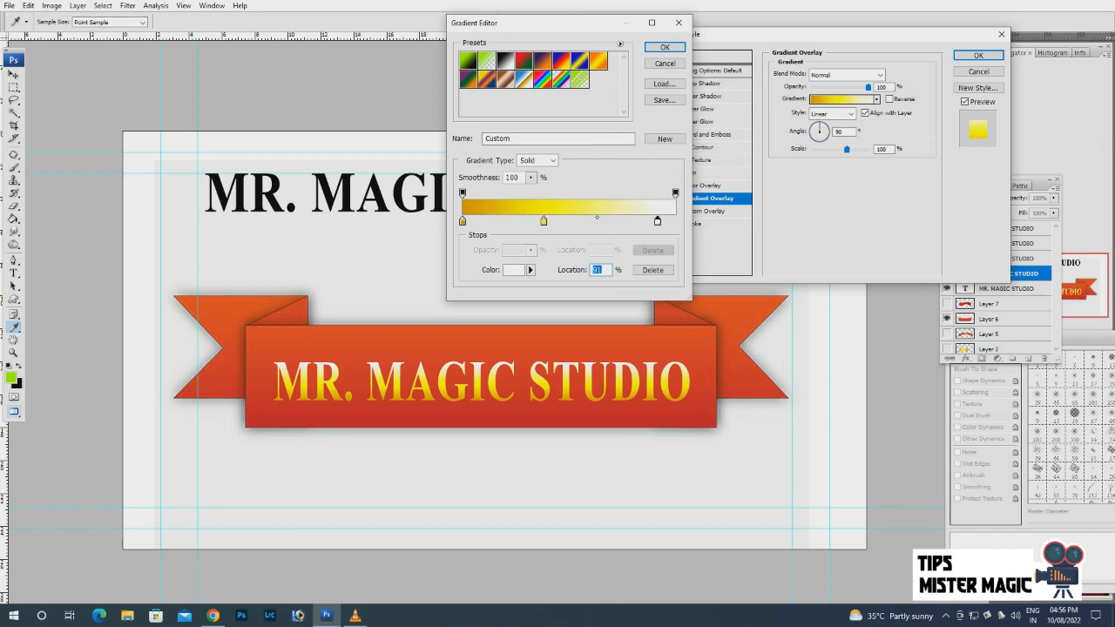
left_click(543, 222)
left_click_drag(544, 221, 531, 221)
left_click(665, 47)
left_click_drag(827, 34, 750, 37)
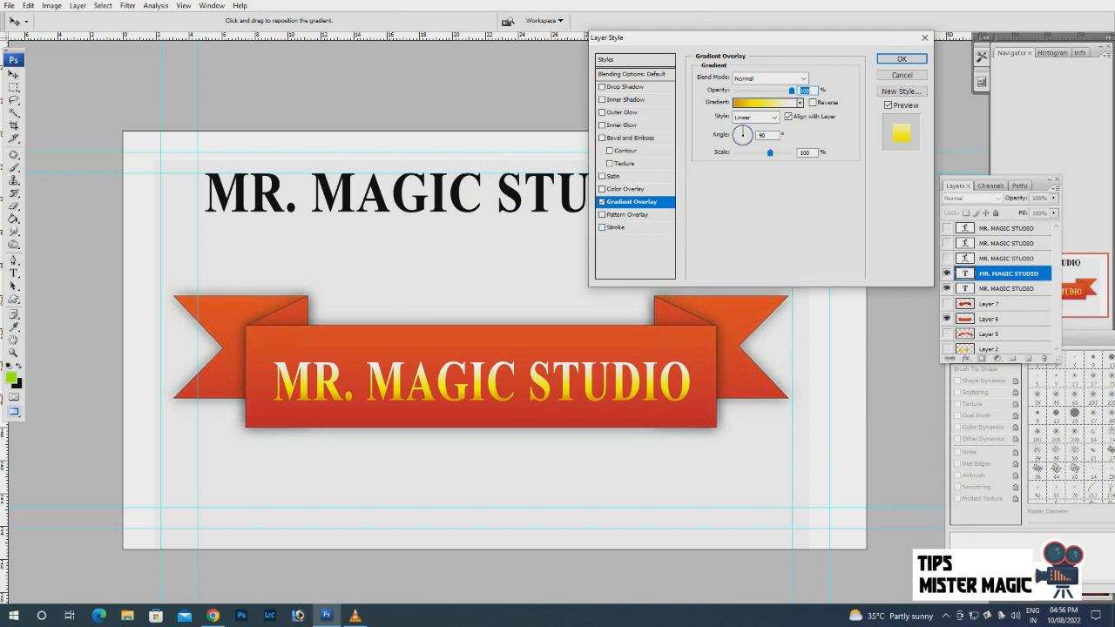
Add a Drop Shadow to the text with Normal blending, 100% opacity, 143° angle, 5 px distance, 61% spread and 1 px size.
left_click(626, 87)
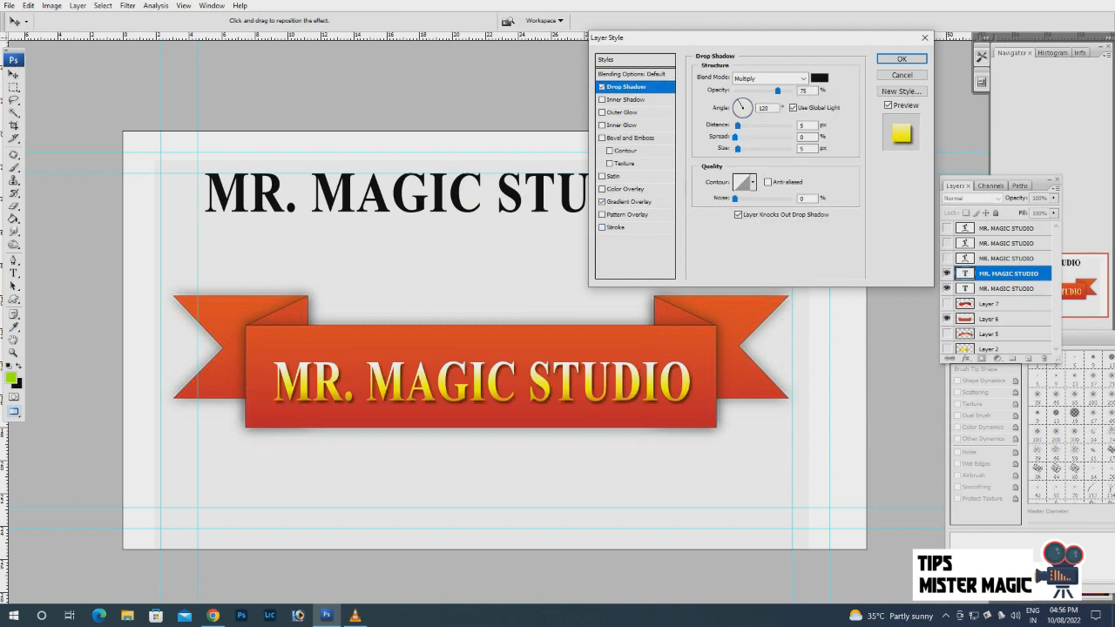
left_click(770, 79)
left_click(747, 89)
left_click_drag(777, 91, 792, 90)
mouse_move(736, 137)
left_mouse_down()
mouse_move(750, 137)
mouse_move(742, 125)
mouse_move(740, 148)
mouse_move(770, 137)
mouse_move(735, 148)
left_mouse_up()
left_click_drag(482, 385, 482, 382)
left_click(769, 78)
left_click(770, 78)
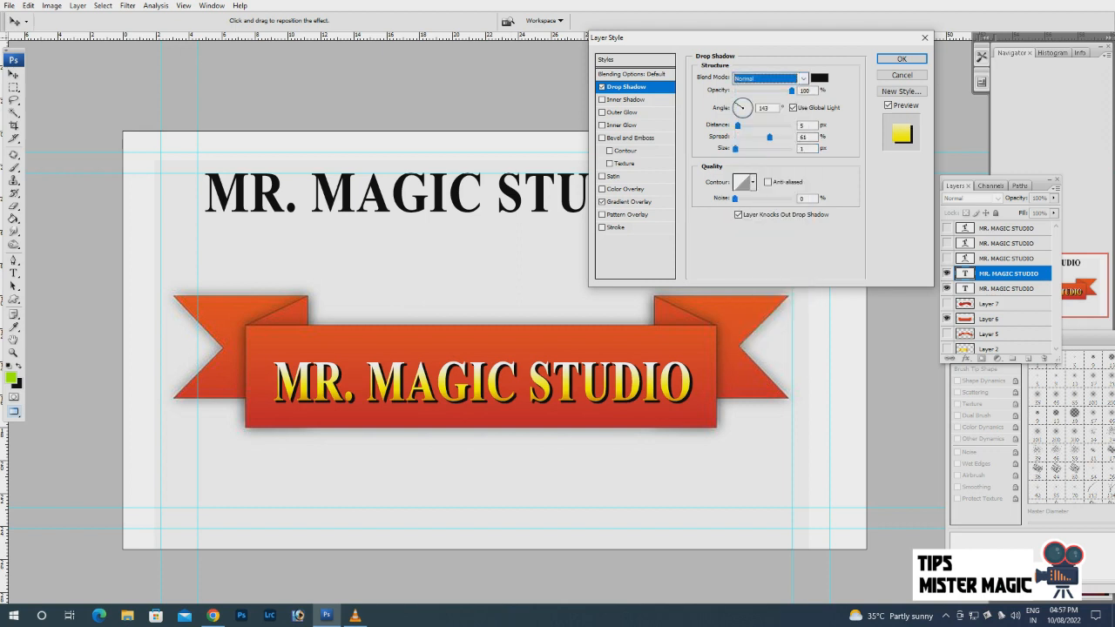
Try the Soft Light blend mode for the drop shadow and reposition the shadow at 118° with 12 px distance.
key("Down")
key("Down")
key("Down")
key("Down")
key("Down")
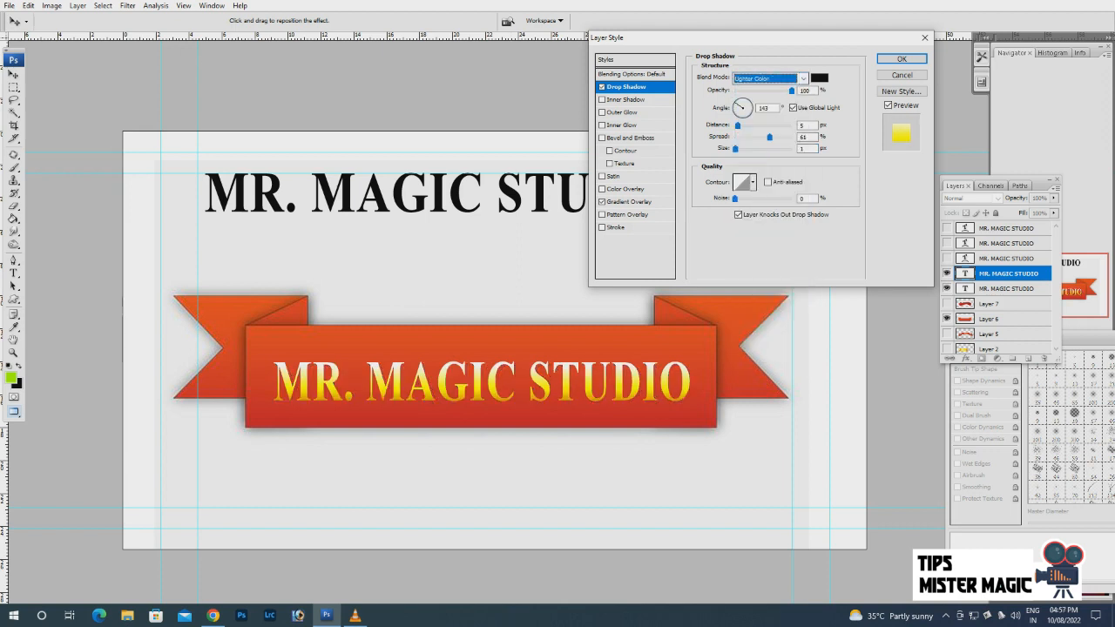
key("Down")
key("Down")
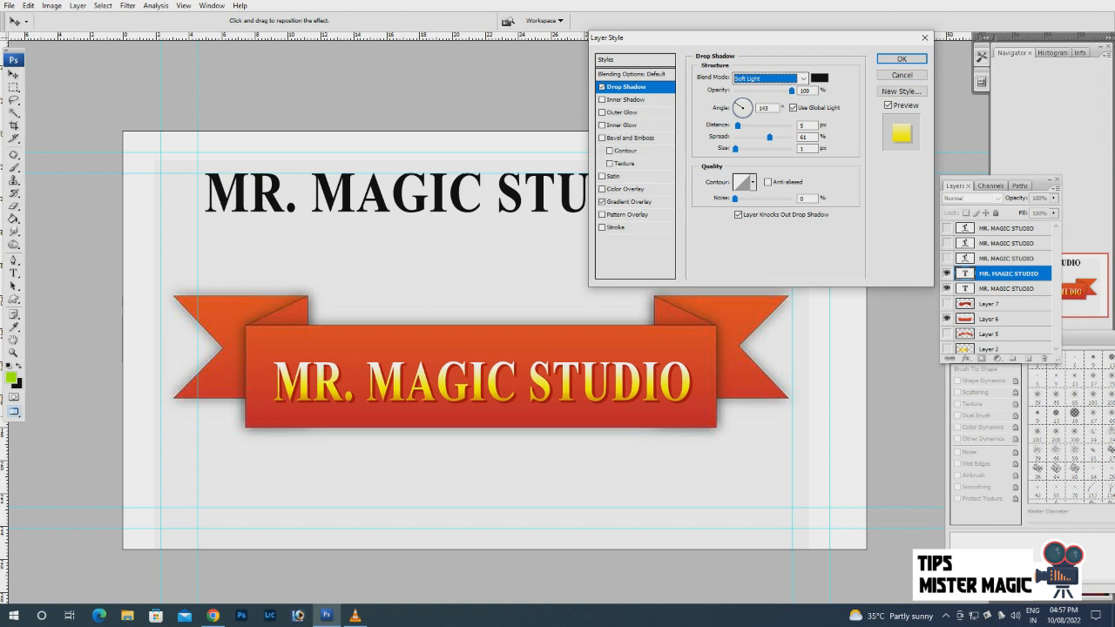
left_click_drag(481, 383, 482, 387)
Try the drop shadow's other blend modes, such as Hard Mix, Saturation and Darken, and go back toward Normal.
left_click(769, 79)
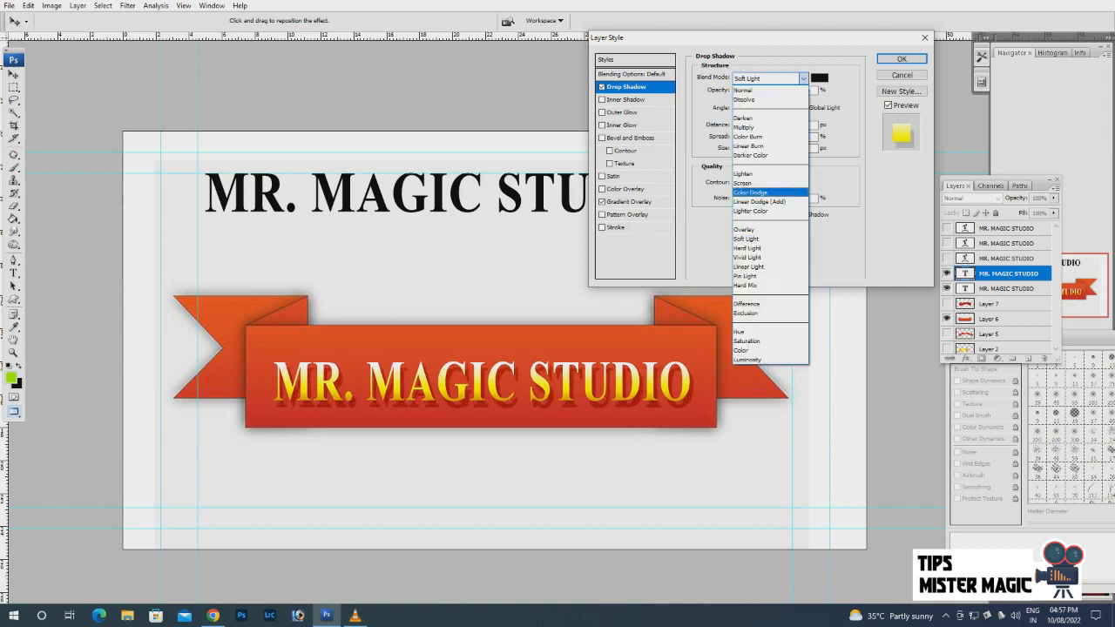
left_click(748, 249)
key("Down")
key("Down")
key("Down")
key("Down")
key("Down")
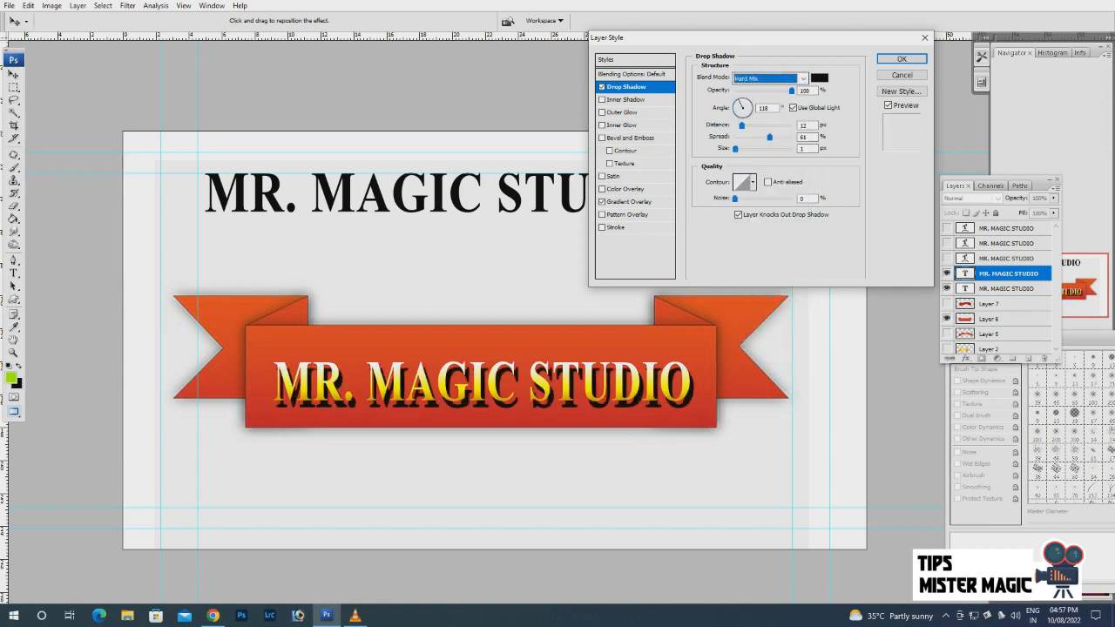
key("Up")
key("Up")
key("Up")
key("Up")
key("Up")
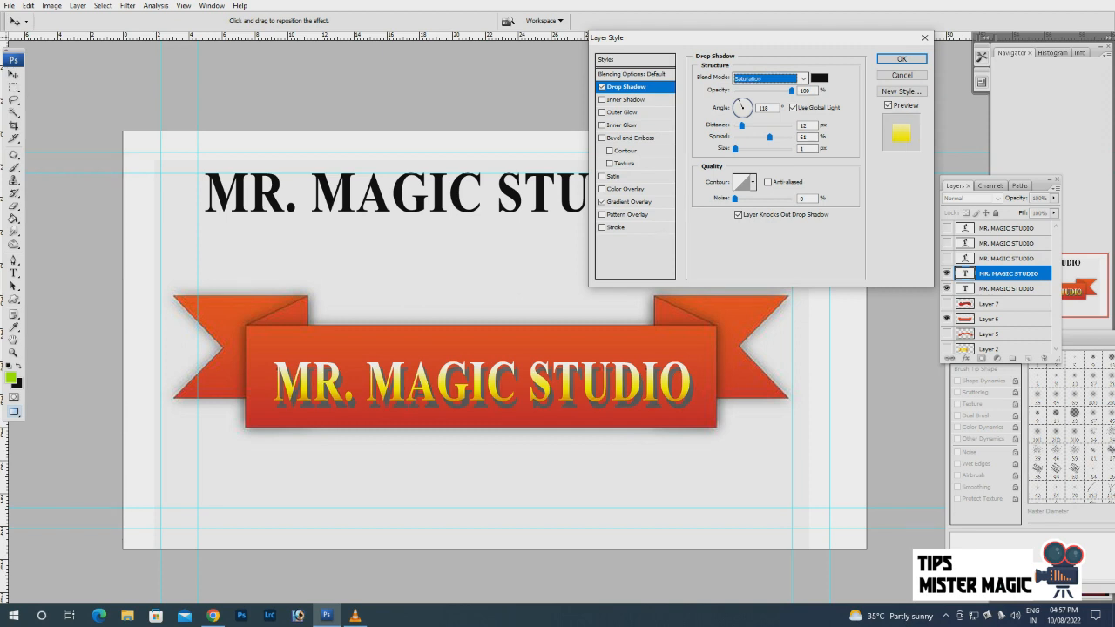
key("Up")
key("Up")
key("Up")
key("Up")
key("Up")
key("Up")
key("Up")
key("Up")
key("Up")
key("Up")
key("Up")
key("Up")
key("Up")
key("Up")
key("Up")
key("Up")
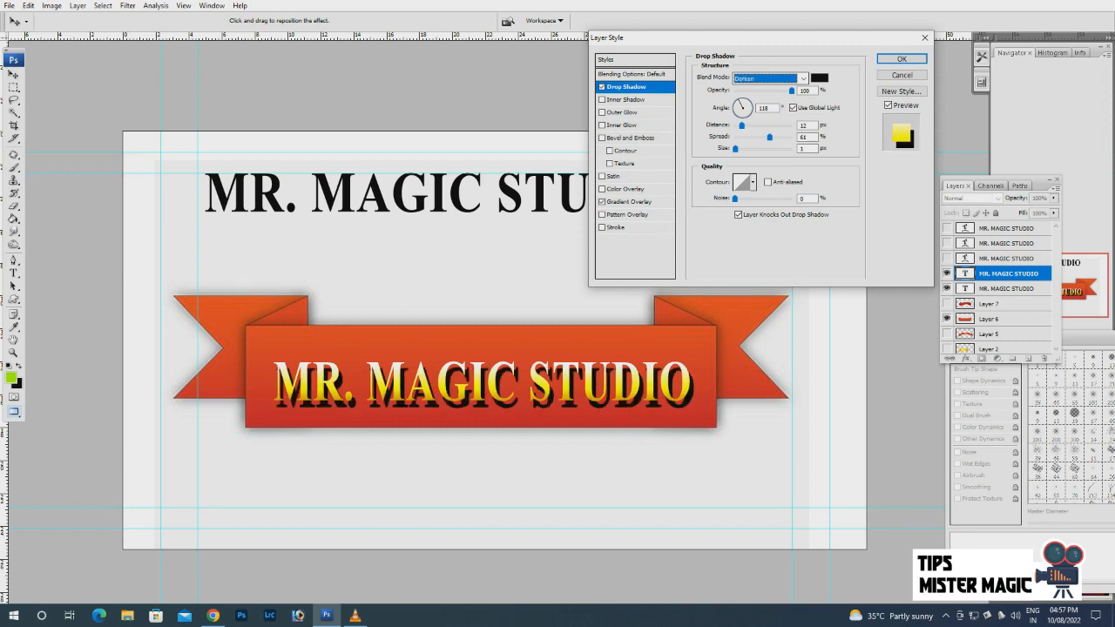
Adjust the drop shadow to 141° angle, 6 px distance, 56% spread and 4 px size, with opacity about 63%.
left_click_drag(743, 126, 740, 148)
left_click_drag(460, 383, 456, 376)
left_click_drag(741, 149, 767, 137)
left_click_drag(449, 379, 450, 377)
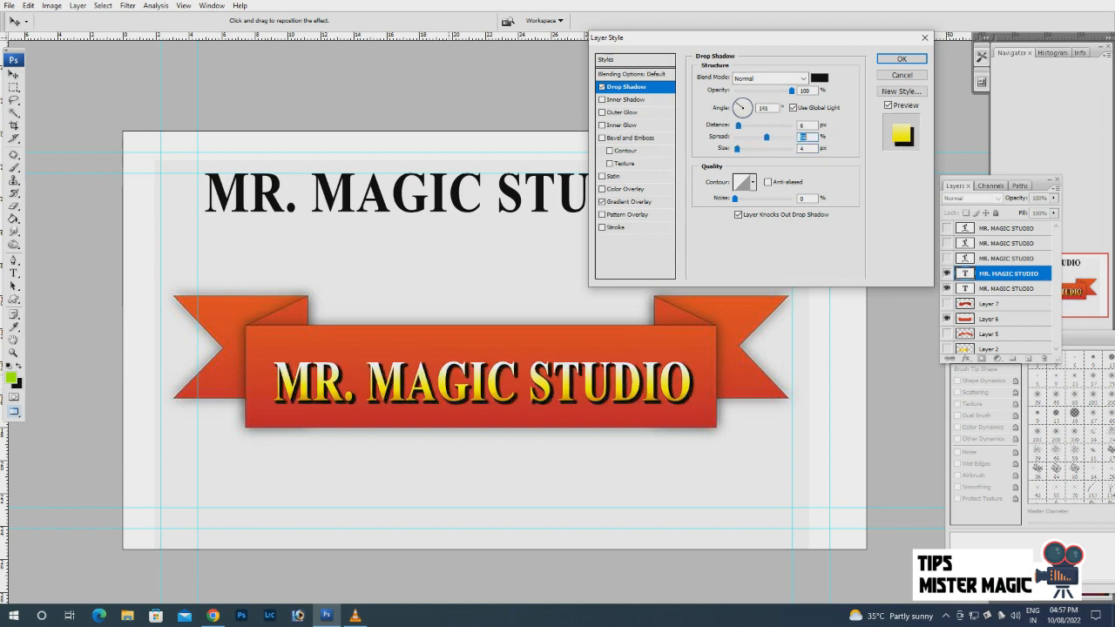
mouse_move(791, 90)
left_mouse_down()
mouse_move(760, 90)
mouse_move(771, 90)
left_mouse_up()
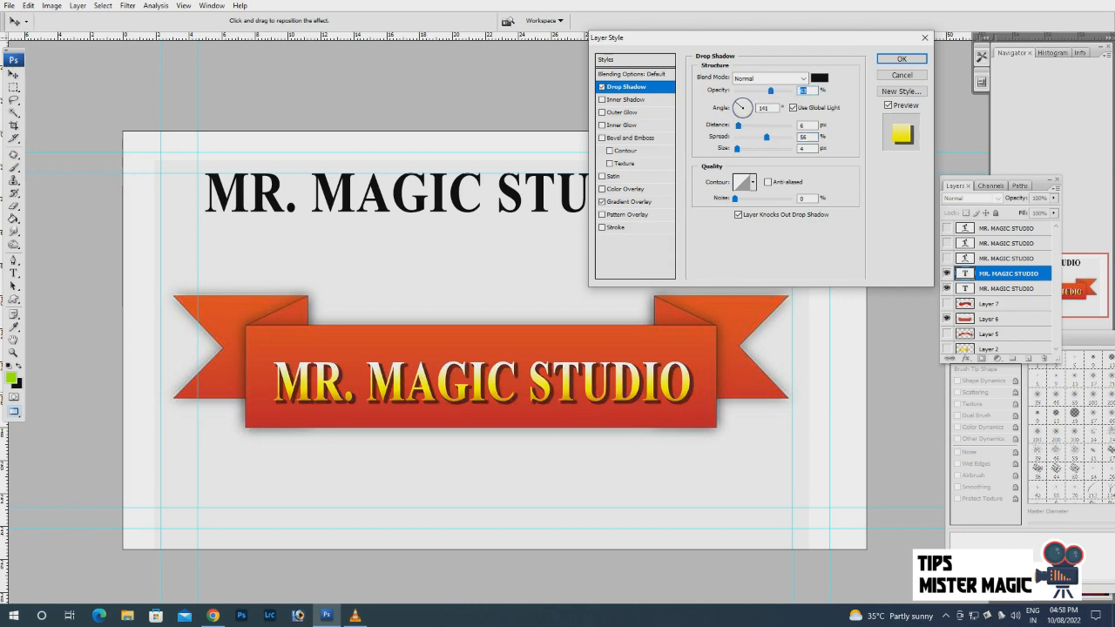
Add a black outside Stroke of 1 px to the ribbon text.
left_click(617, 227)
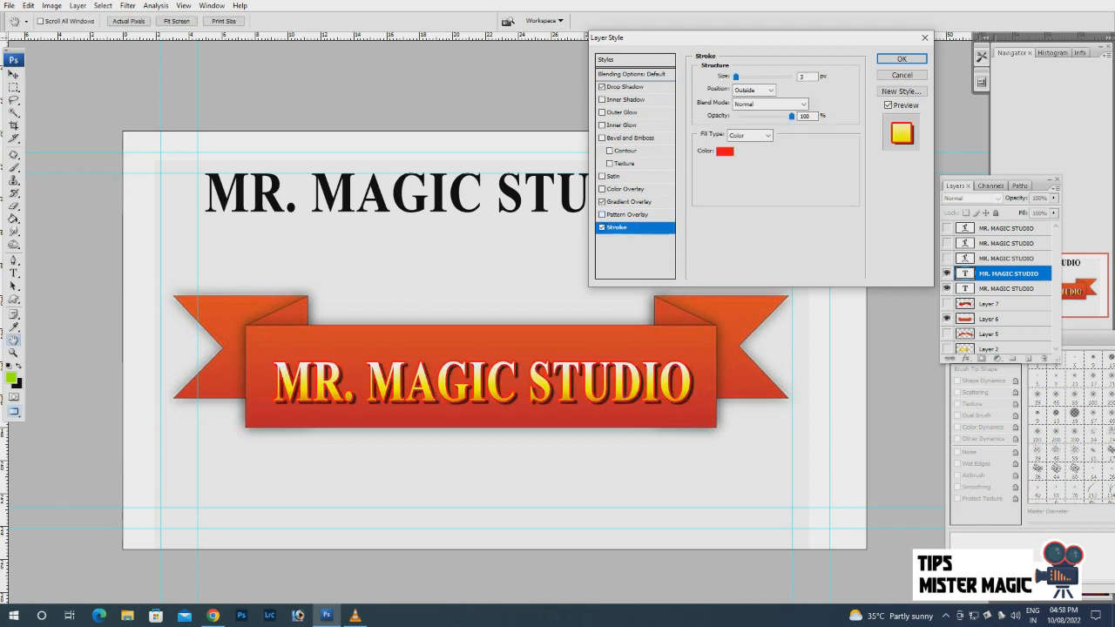
left_click(725, 151)
left_click(767, 272)
key("Return")
left_click_drag(736, 76, 736, 77)
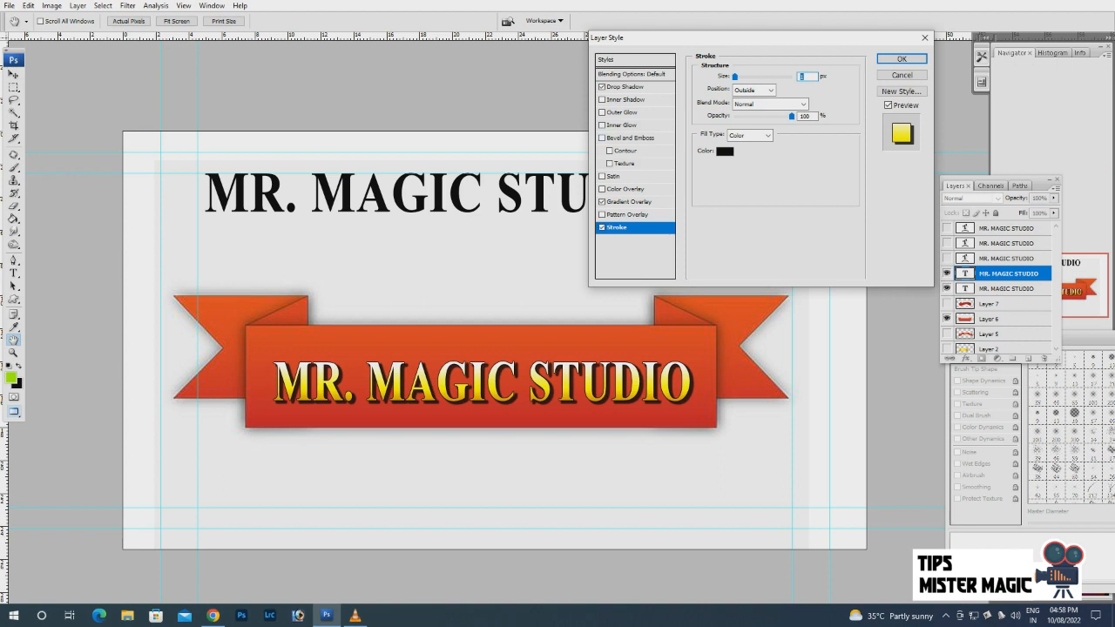
Add Bevel and Emboss to the ribbon text, comparing the available bevel styles and choosing Inner Bevel.
left_click(632, 138)
left_click(772, 78)
left_click(760, 90)
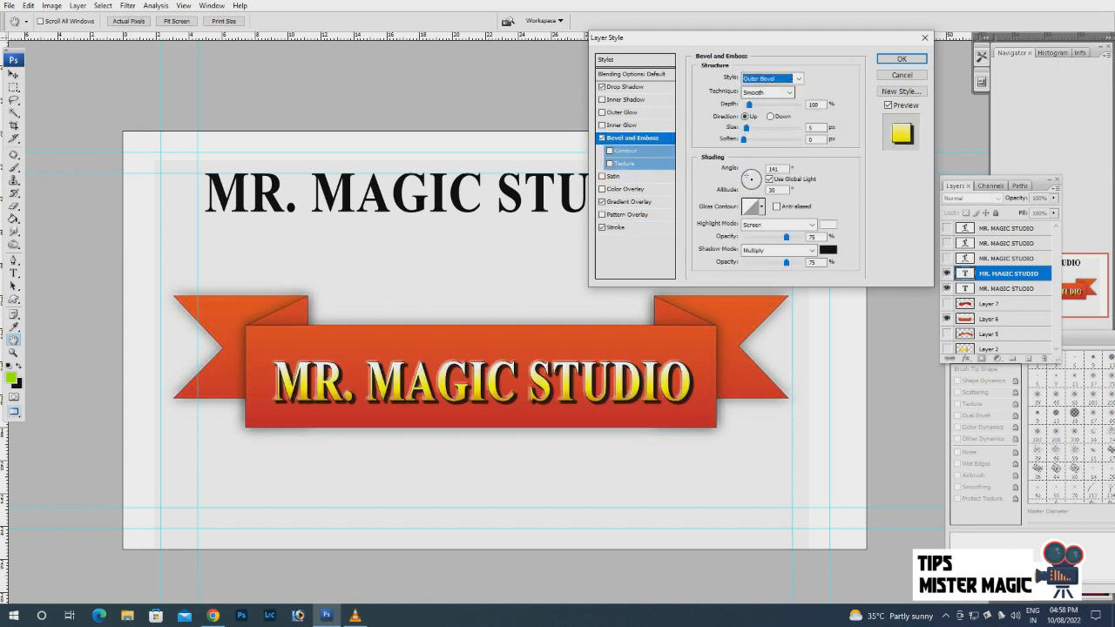
left_click(772, 78)
left_click(760, 99)
left_click(772, 78)
left_click(753, 108)
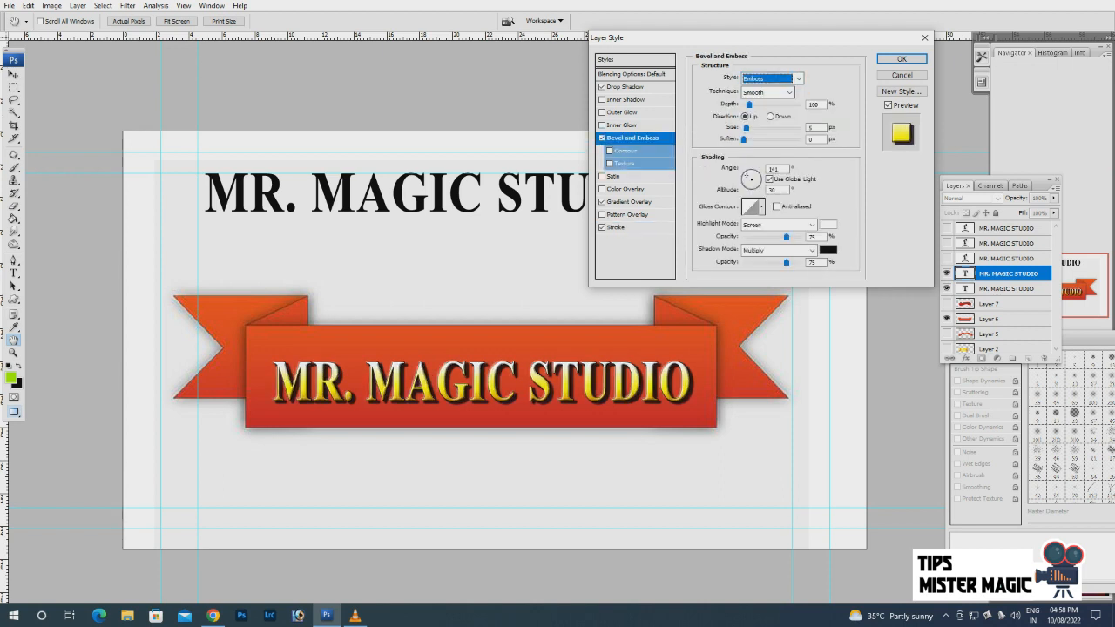
left_click(772, 79)
left_click(761, 117)
left_click(772, 79)
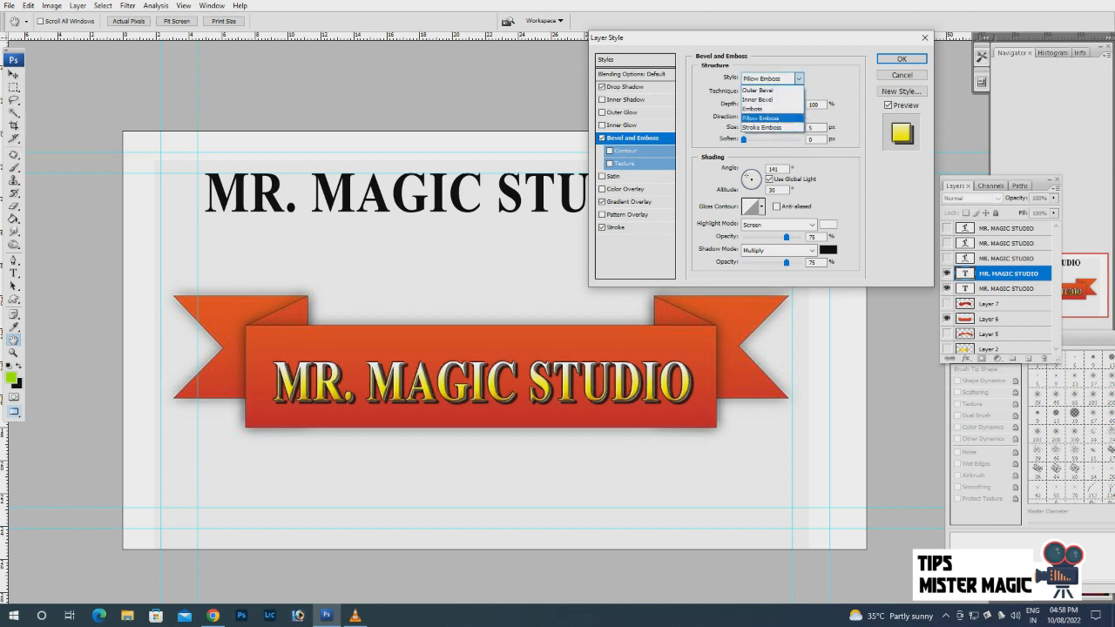
left_click(762, 127)
left_click(772, 78)
left_click(758, 99)
Set the bevel technique to Chisel Soft with 62% depth and 8 px size, and raise the highlight and shadow opacities.
left_click(767, 92)
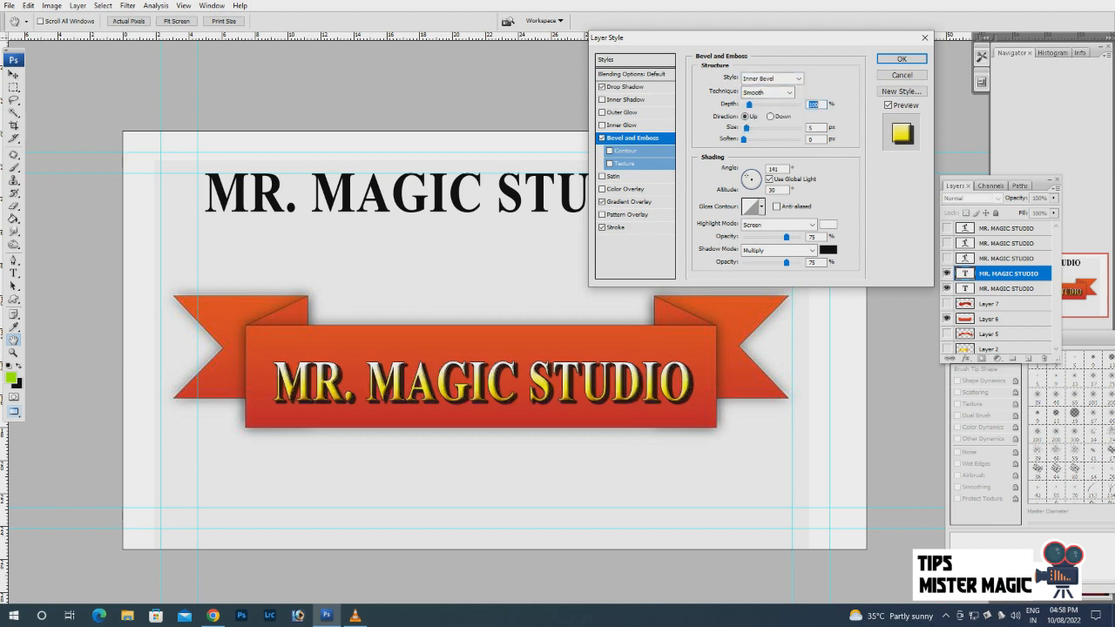
left_click(759, 113)
left_click(766, 91)
left_click(760, 123)
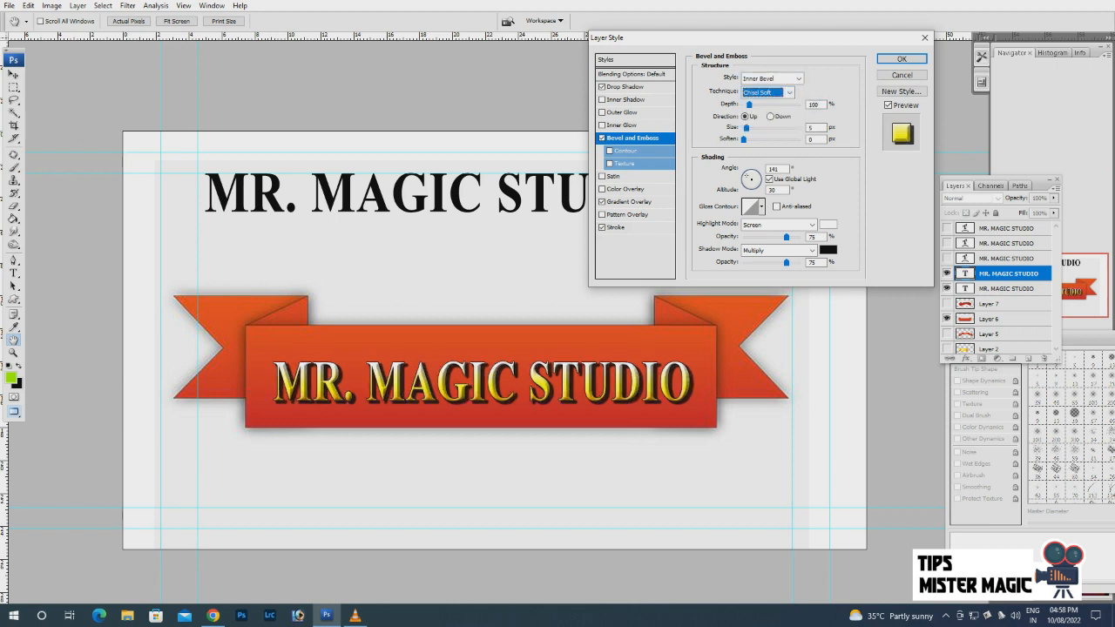
left_click_drag(749, 104, 748, 129)
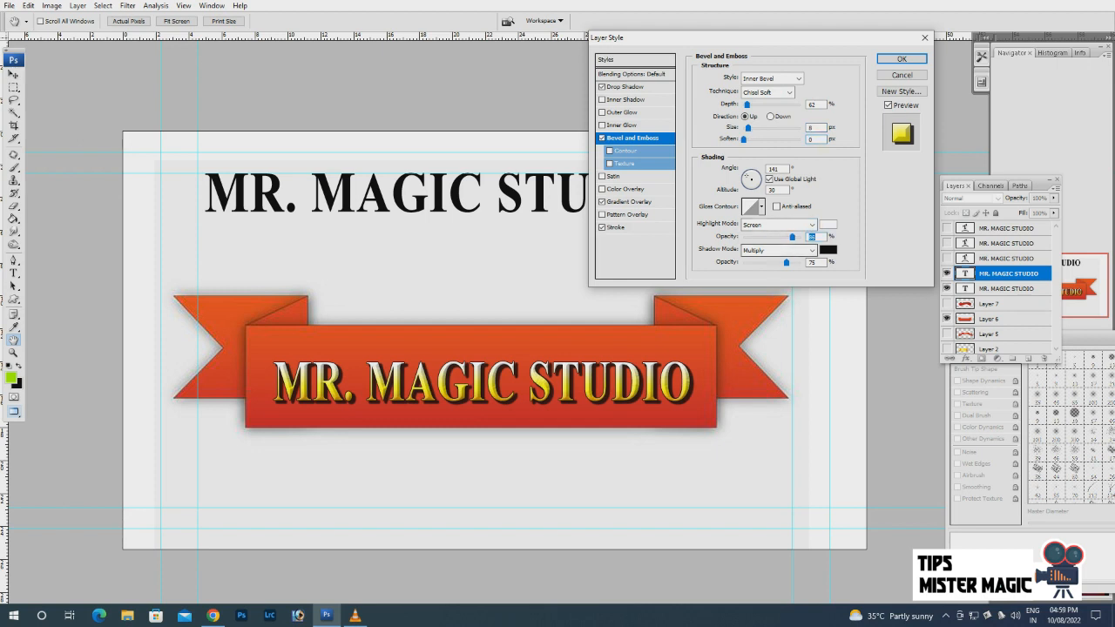
left_click_drag(787, 262, 797, 263)
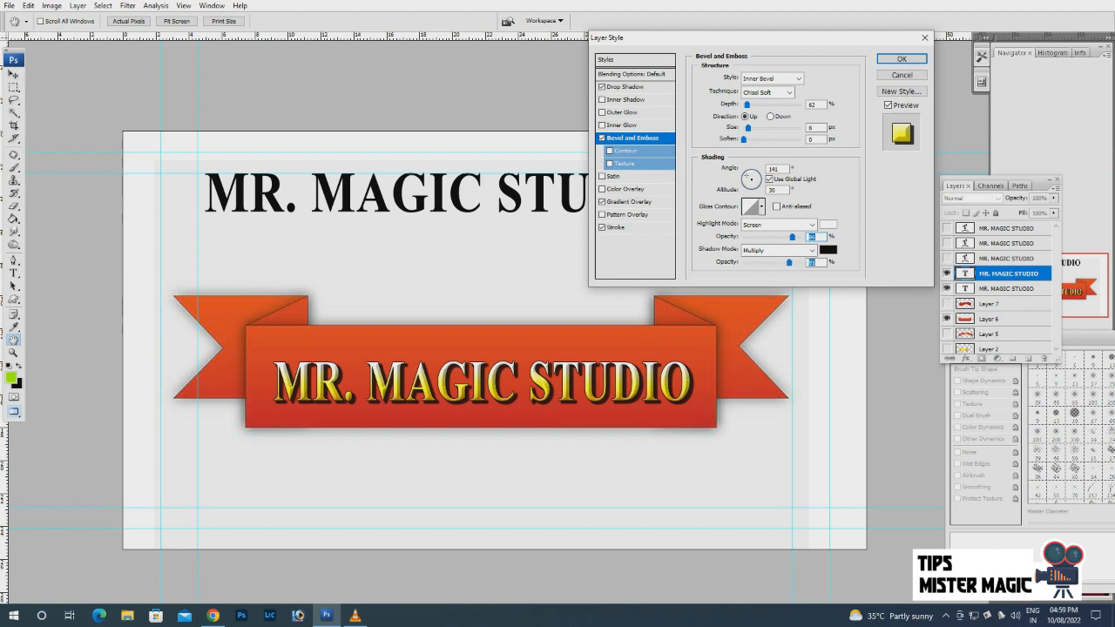
Set the bevel's shadow colour to bright blue (#01baff) and raise the highlight and shadow opacities to 100%.
left_click(828, 250)
left_click(781, 211)
left_click(716, 150)
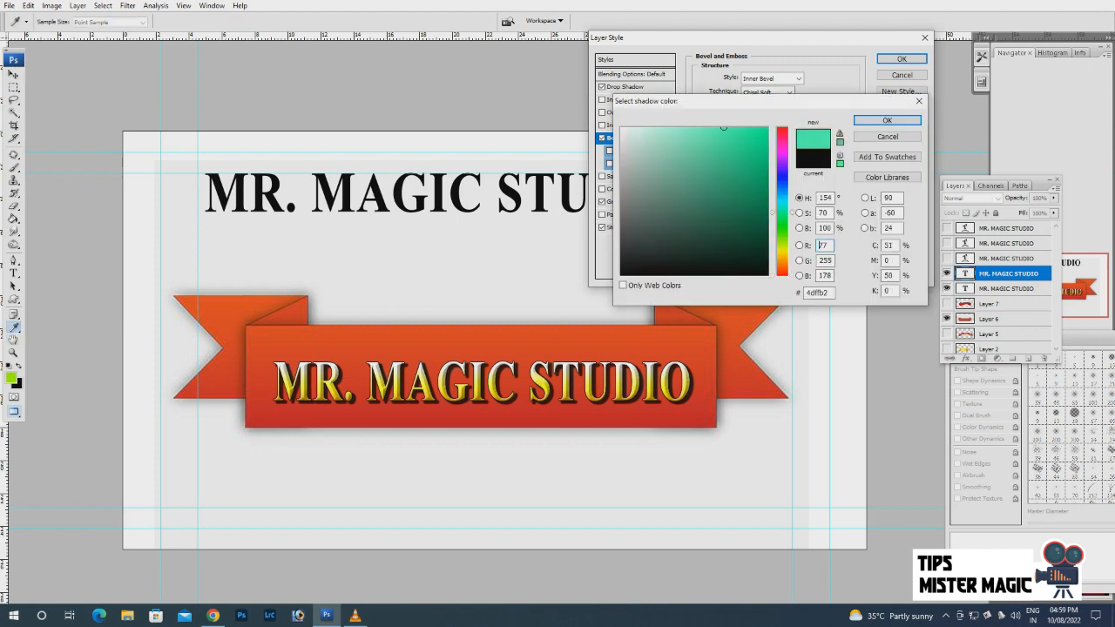
left_click(767, 259)
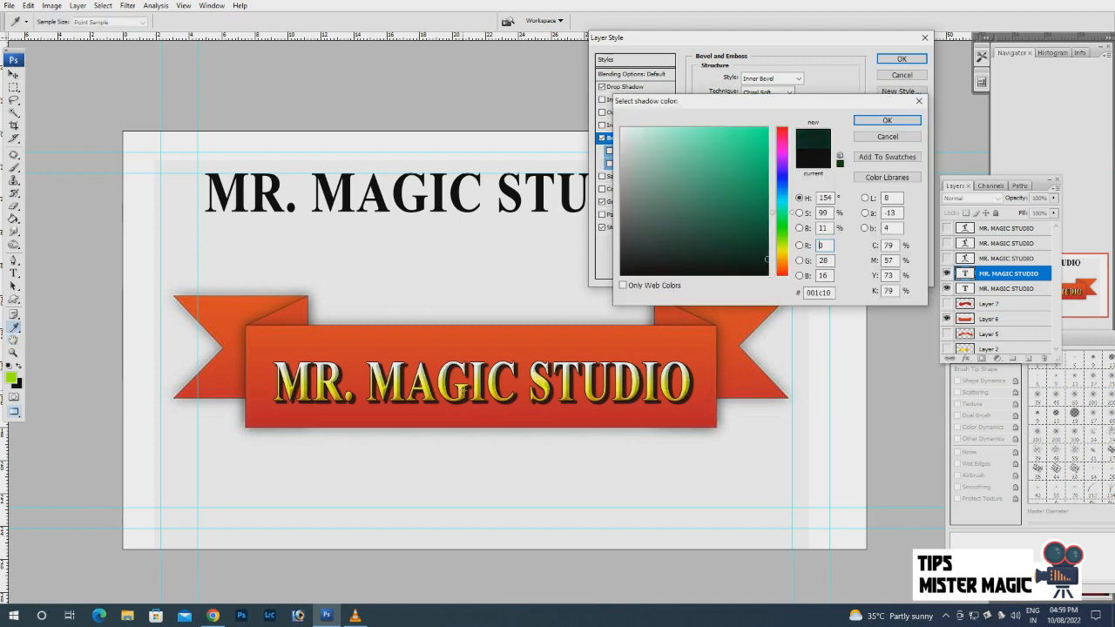
left_click(781, 198)
left_click(759, 129)
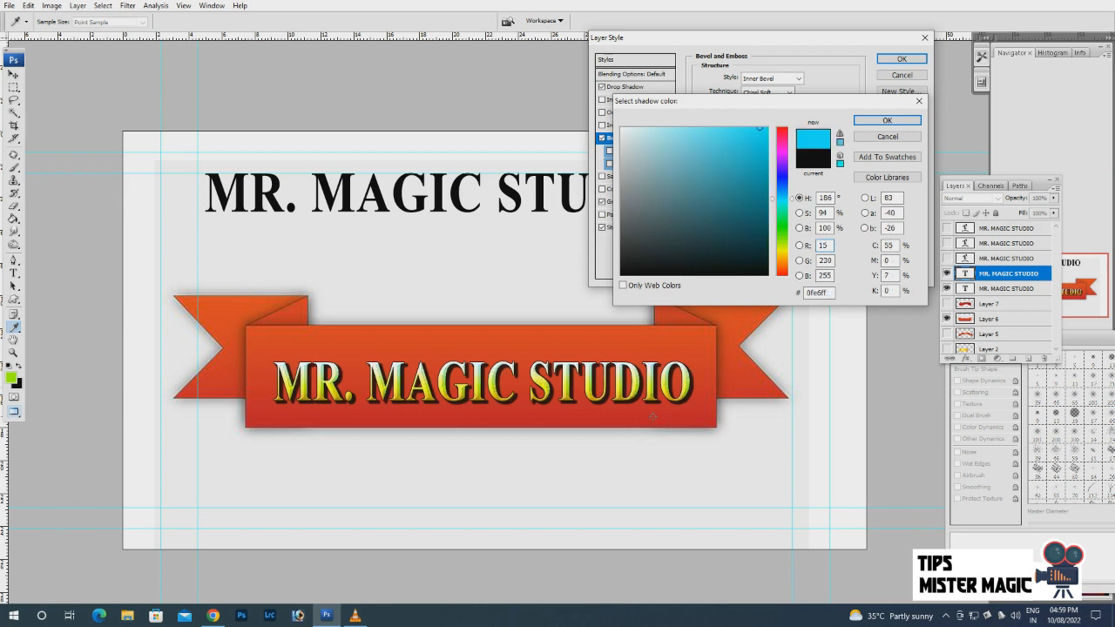
mouse_move(760, 129)
left_mouse_down()
mouse_move(621, 127)
mouse_move(763, 181)
mouse_move(767, 136)
left_mouse_up()
left_click(782, 213)
left_click(782, 193)
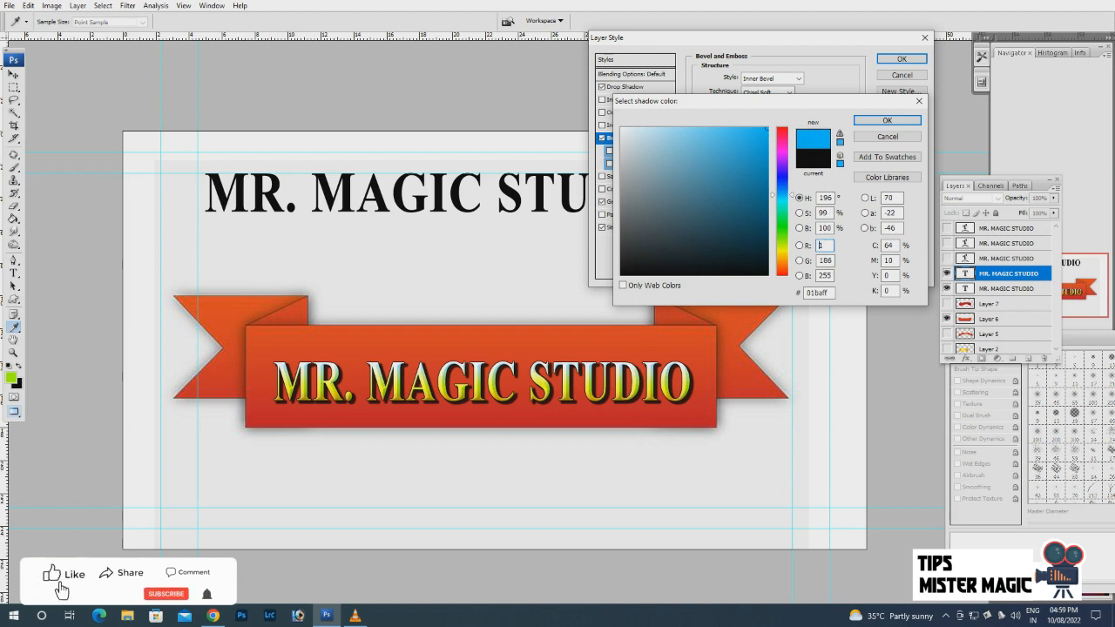
left_click(887, 120)
left_click_drag(768, 237, 801, 262)
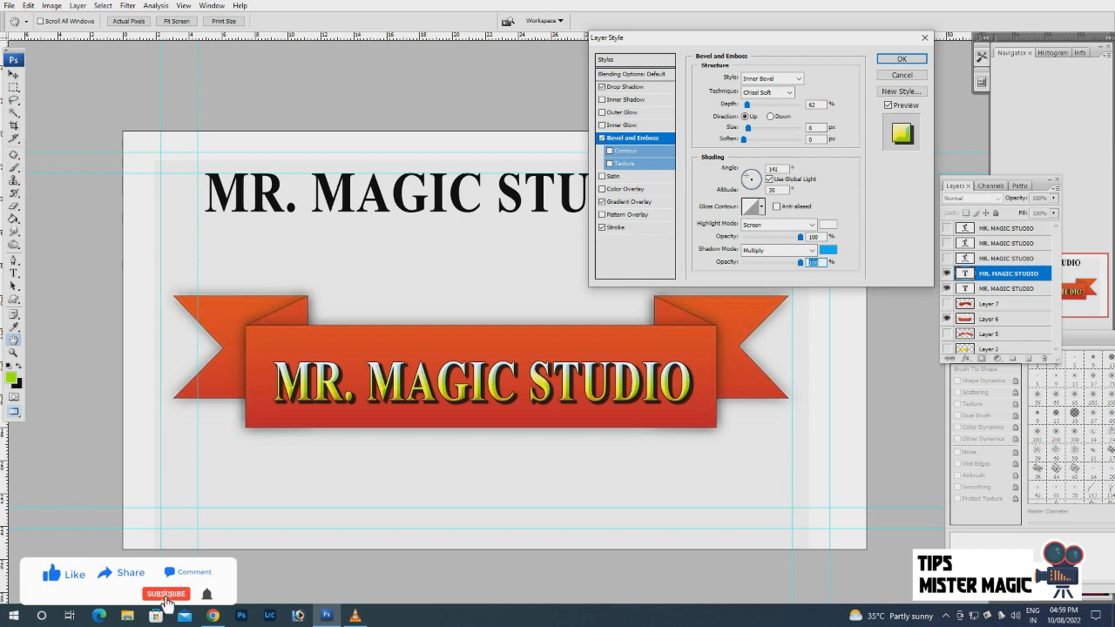
Compare the gloss contour presets on the ribbon text's bevel and choose a stair-stepped contour.
left_click(761, 207)
left_click(714, 232)
left_click(733, 232)
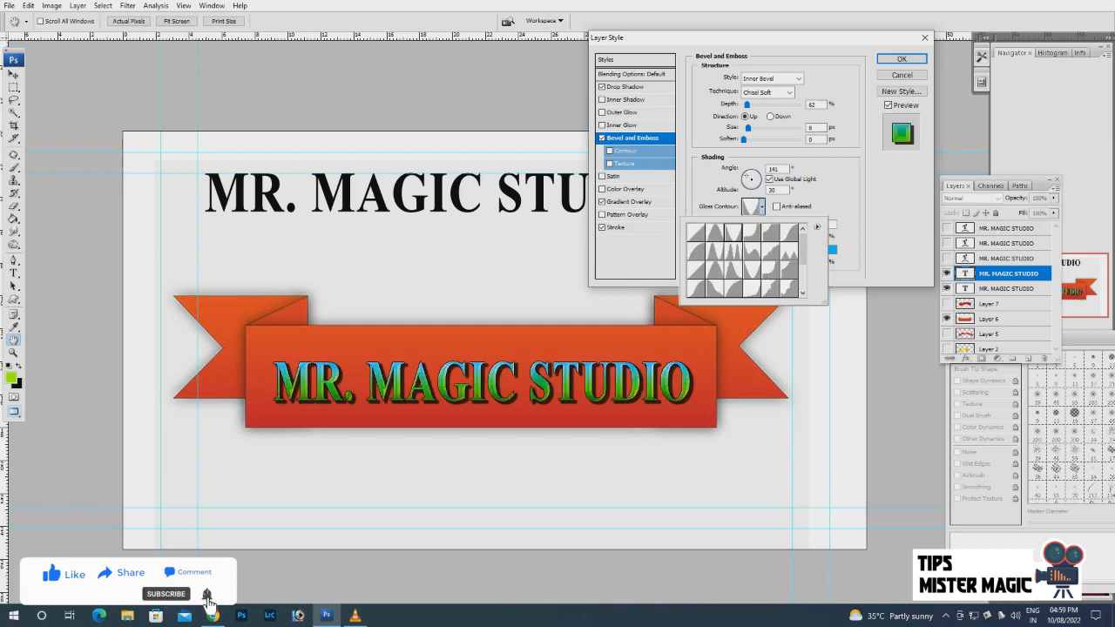
left_click(751, 232)
left_click(770, 232)
left_click(788, 232)
left_click(789, 251)
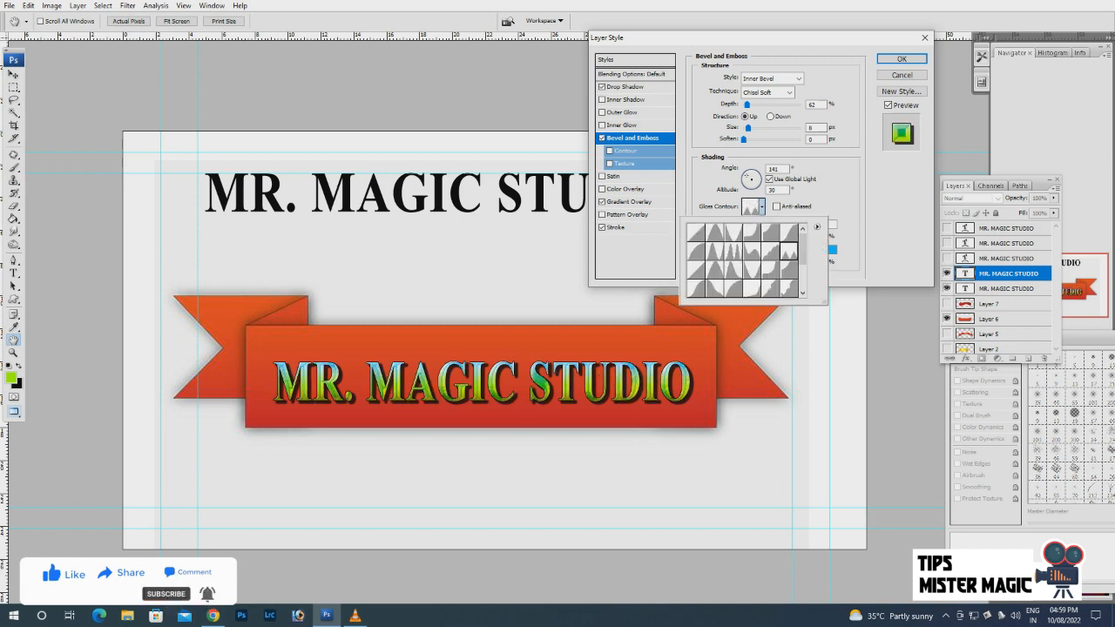
left_click(770, 251)
left_click(752, 251)
left_click(733, 251)
left_click(714, 251)
left_click(695, 251)
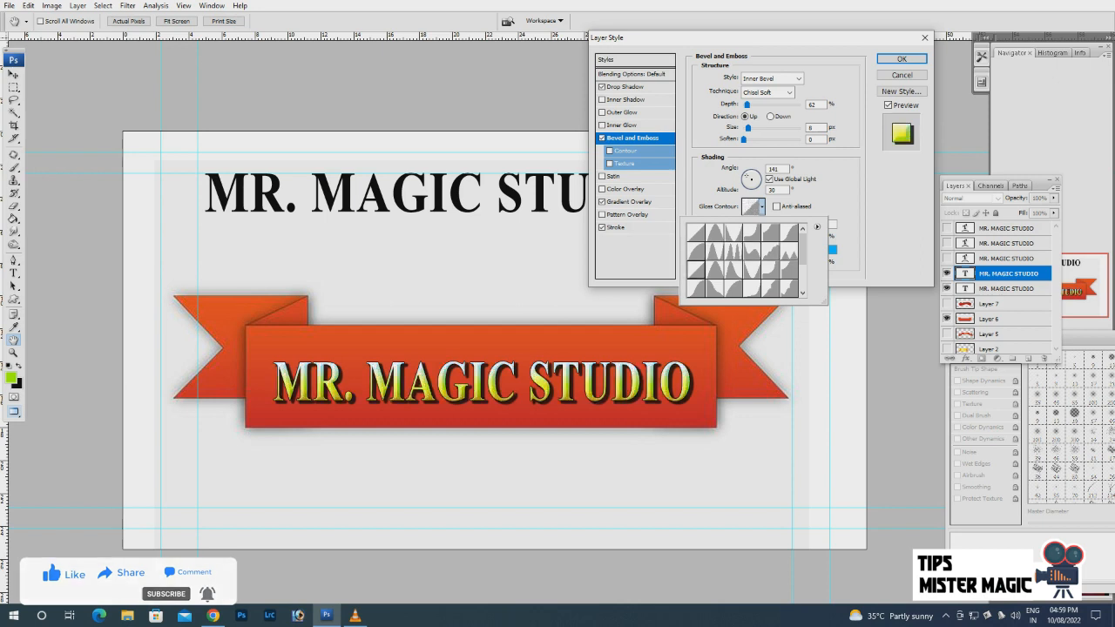
left_click(695, 269)
left_click(715, 269)
left_click(733, 269)
left_click(752, 269)
left_click(771, 269)
left_click(788, 269)
left_click(770, 288)
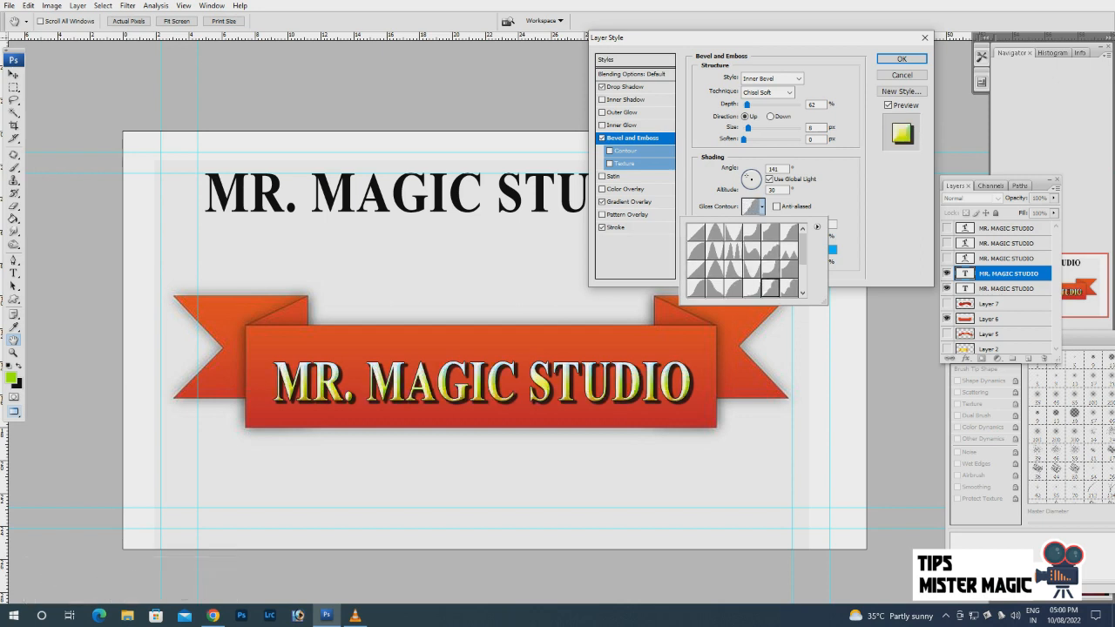
left_click(752, 288)
left_click(733, 288)
left_click(715, 288)
left_click(695, 288)
left_click(788, 269)
left_click(788, 288)
key("Left")
key("Left")
key("Left")
key("Left")
key("Left")
key("Down")
key("Right")
key("Right")
key("Right")
key("Right")
key("Right")
key("Right")
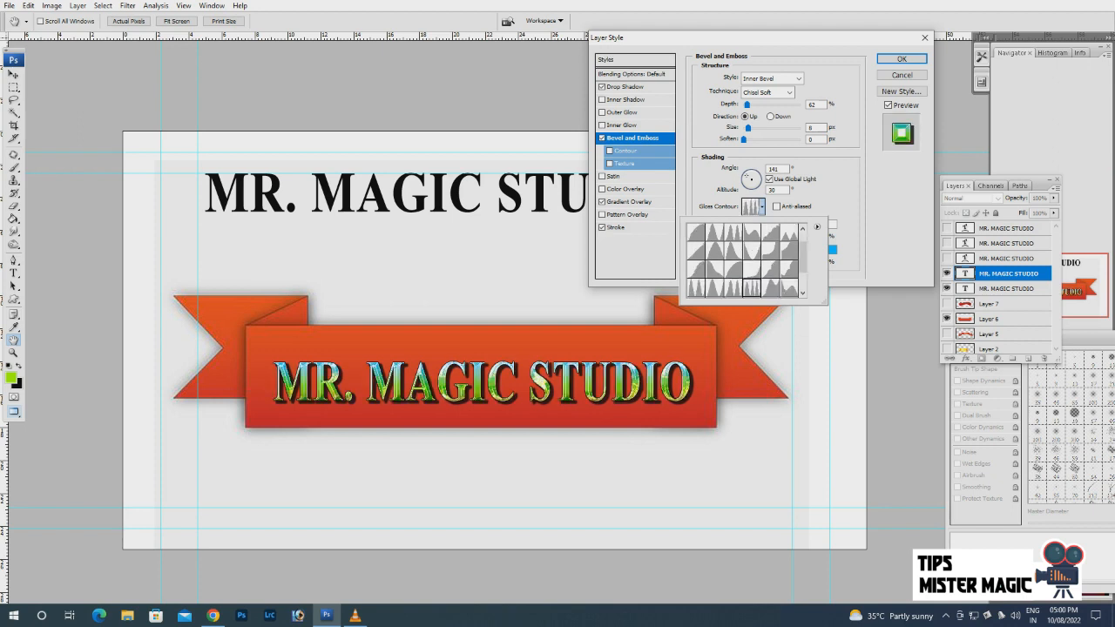
key("Right")
key("Right")
key("Right")
key("Right")
key("Right")
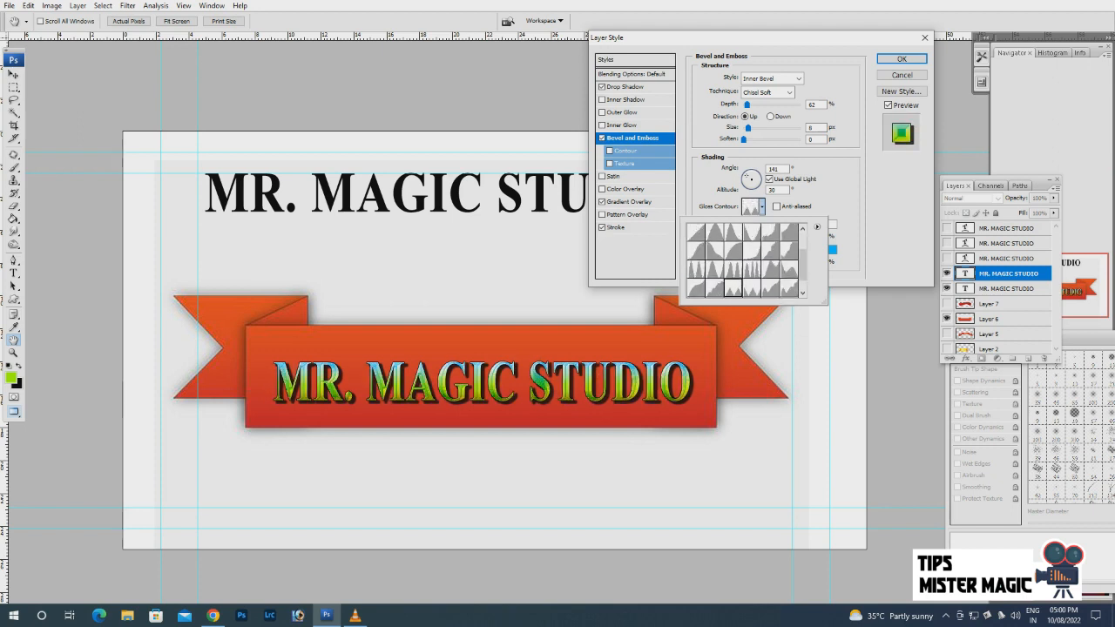
key("Down")
key("Left")
key("Left")
key("Right")
key("Left")
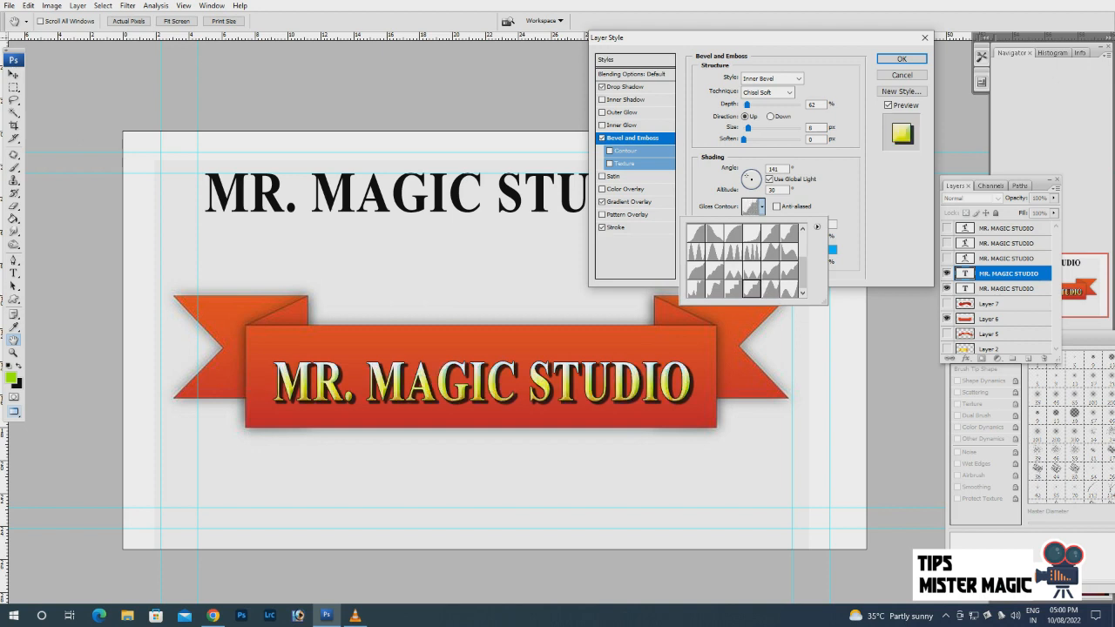
key("Left")
key("Left")
key("Left")
key("Left")
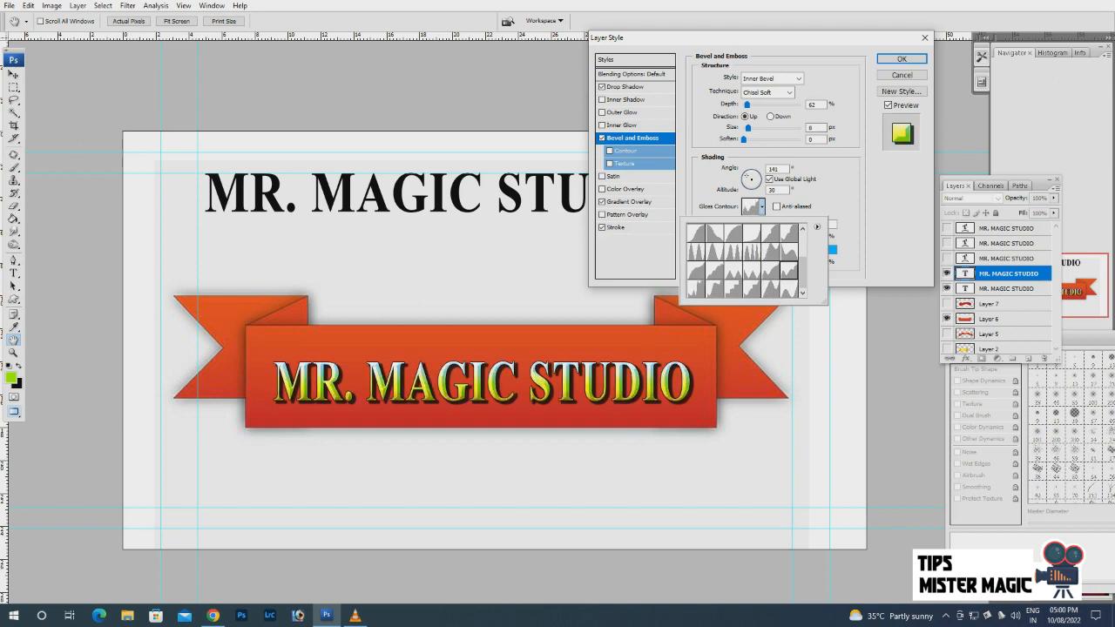
key("Down")
key("Left")
key("Right")
key("Left")
key("Left")
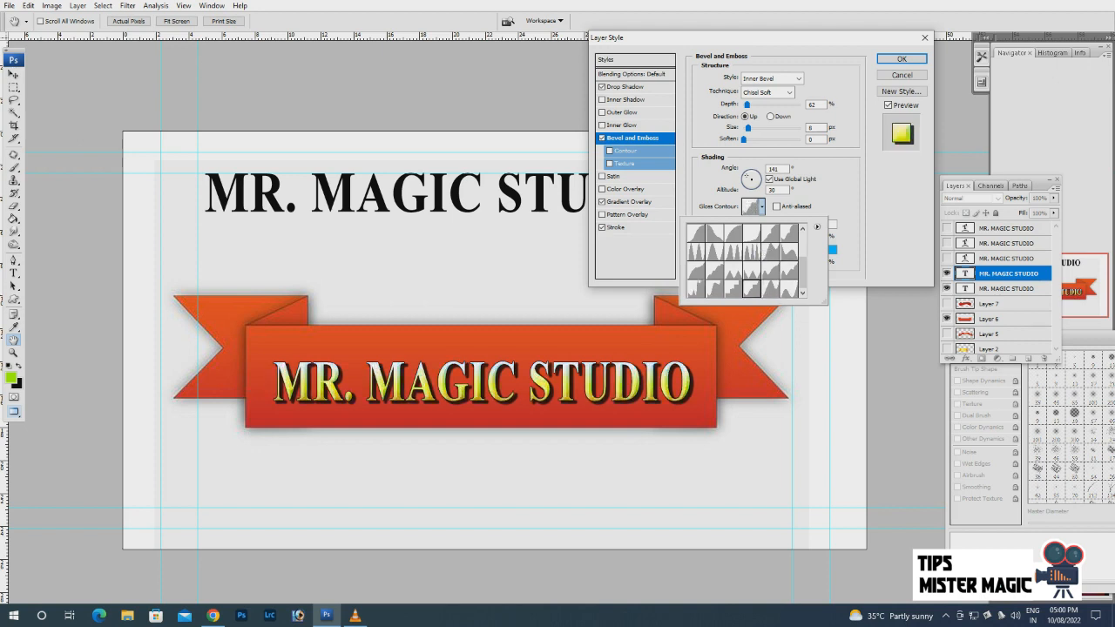
key("Left")
key("Right")
key("Left")
key("Left")
key("Left")
key("Right")
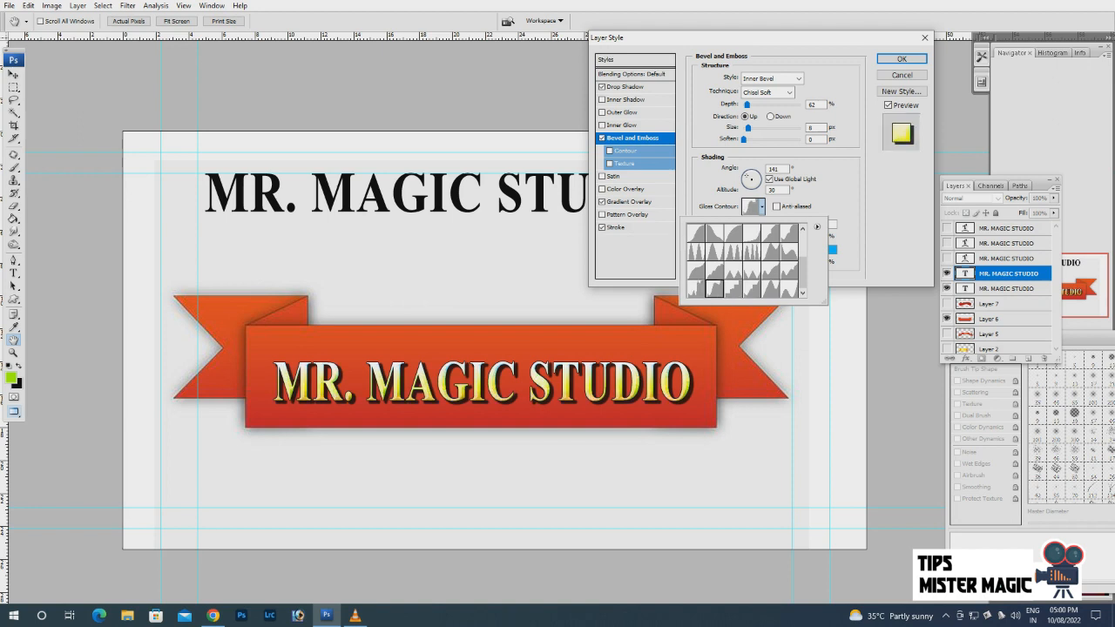
key("Right")
key("Right")
key("Left")
key("Left")
key("Left")
key("Right")
key("Right")
key("Return")
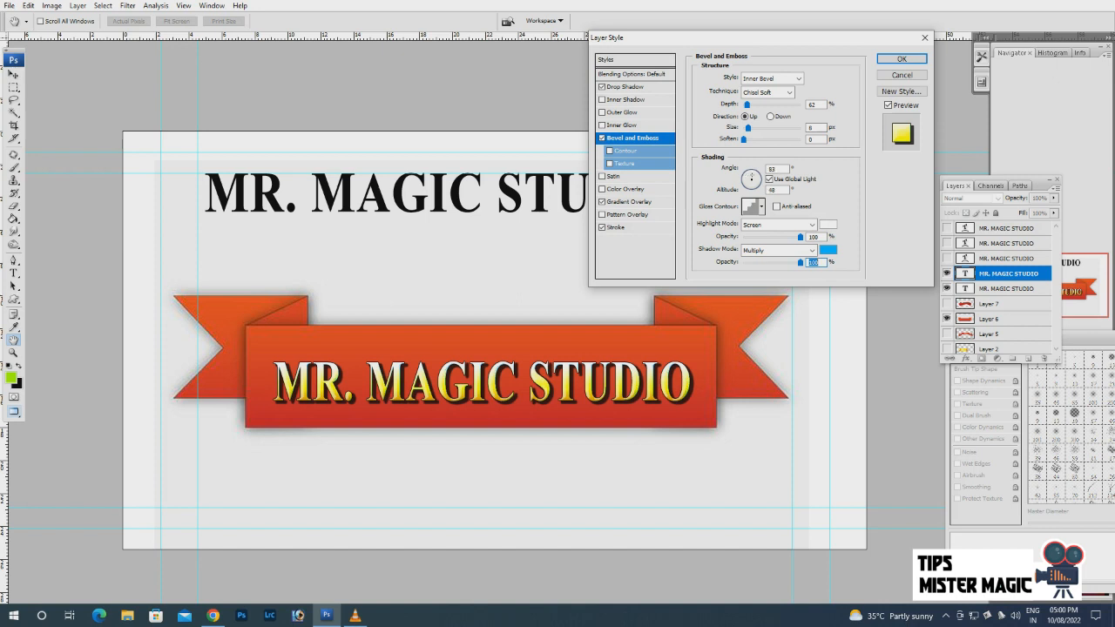
Set the bevel's light angle to 144° with 42° altitude, and change its shadow colour to bright red.
left_click_drag(751, 175, 749, 178)
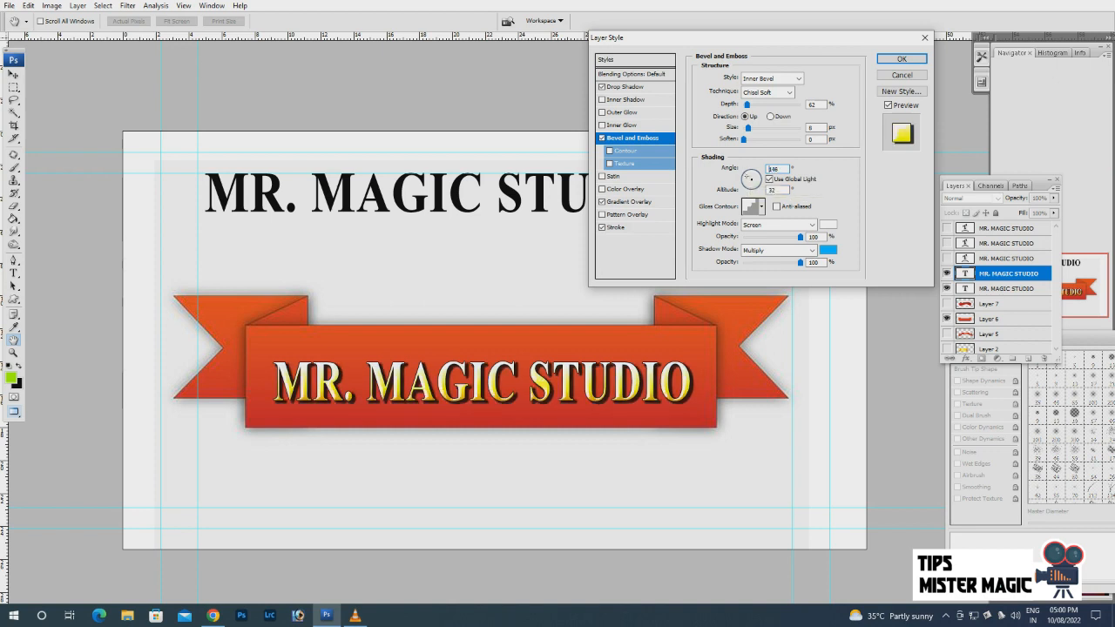
left_click_drag(749, 178, 749, 179)
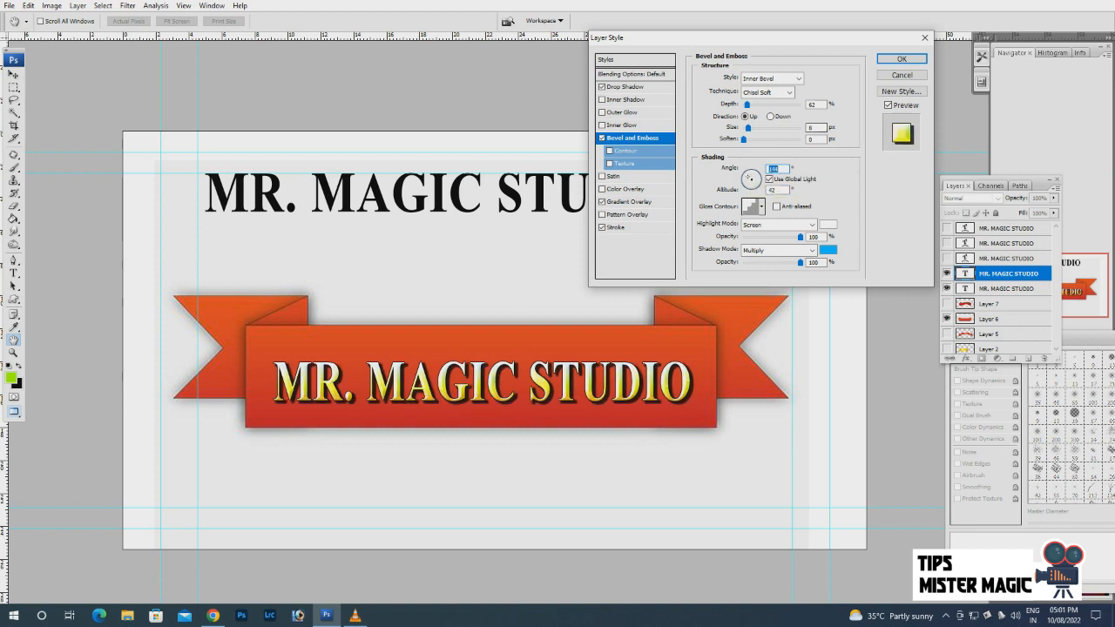
left_click(828, 250)
left_click(782, 248)
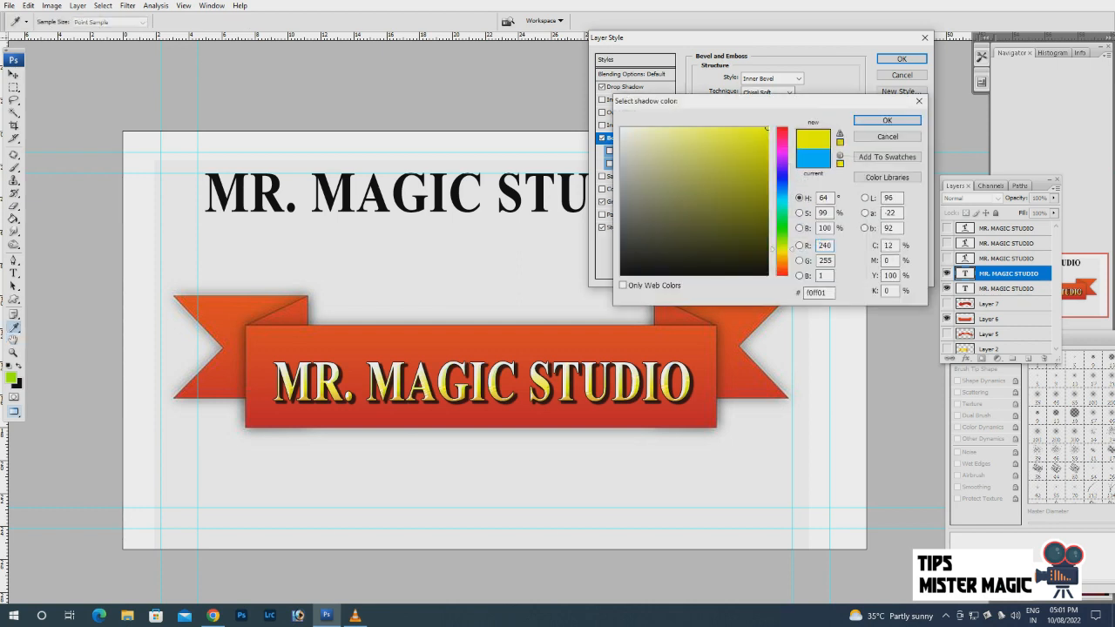
mouse_move(782, 248)
left_mouse_down()
mouse_move(782, 129)
mouse_move(781, 276)
left_mouse_up()
left_click(761, 150)
key("Return")
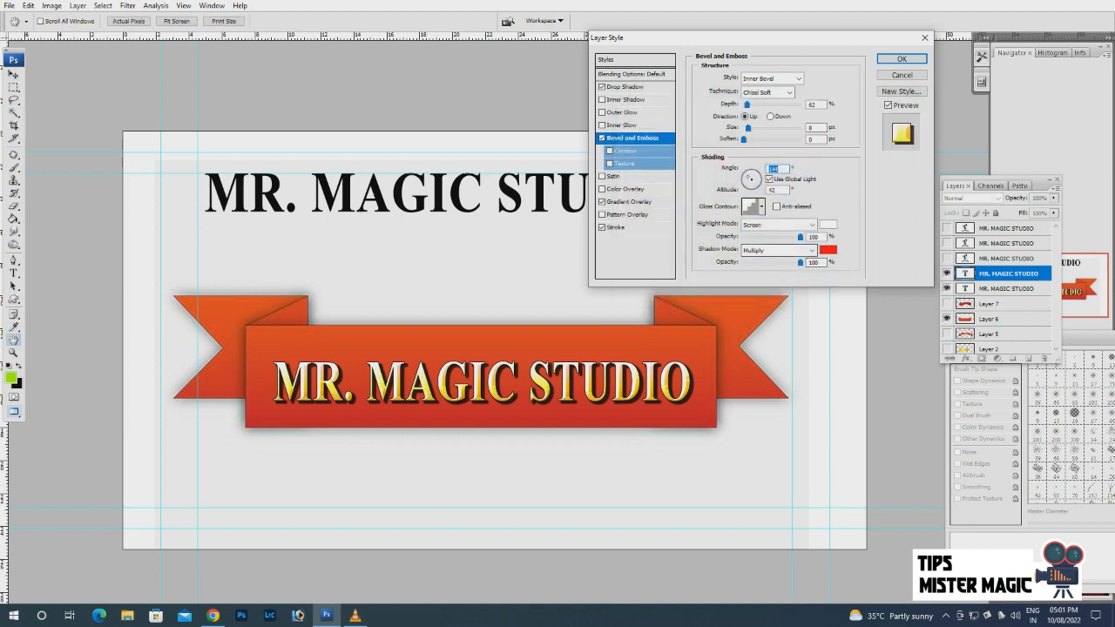
Compare blend modes for the bevel's shadow and set the shadow mode to Linear Light.
left_click(776, 250)
left_click(763, 261)
key("Down")
key("Down")
key("Down")
key("Down")
key("Down")
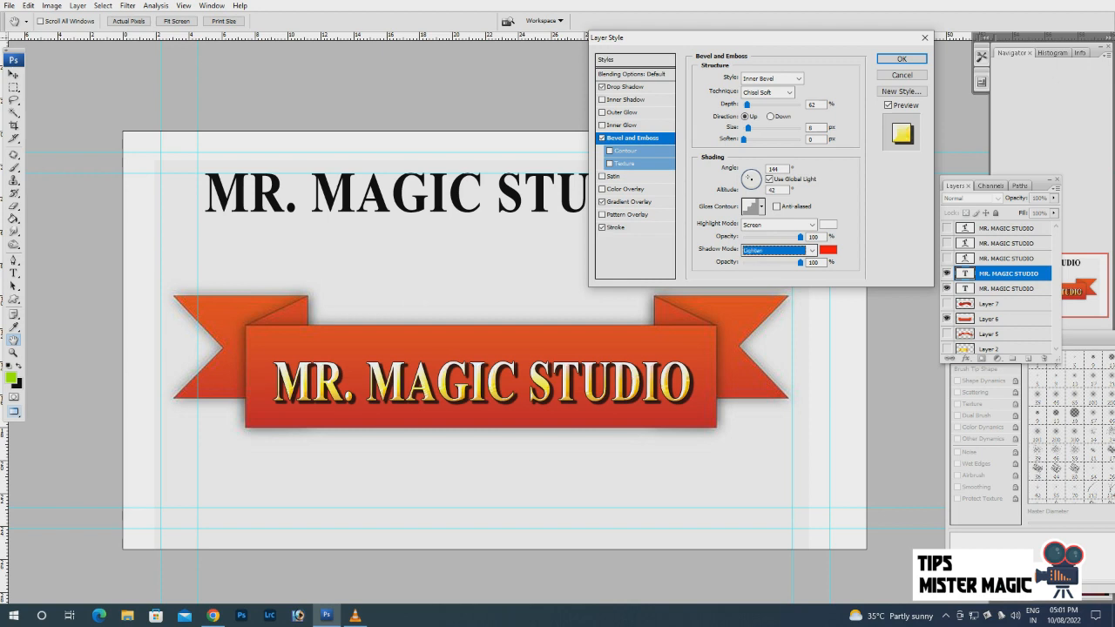
key("Down")
key("Down")
key("Down")
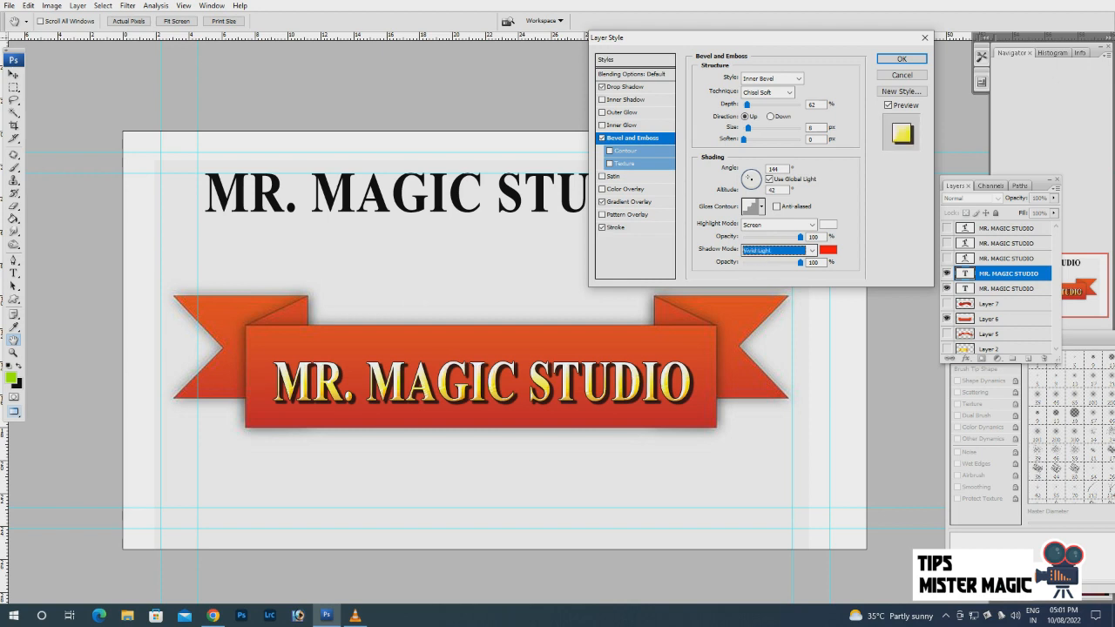
key("Down")
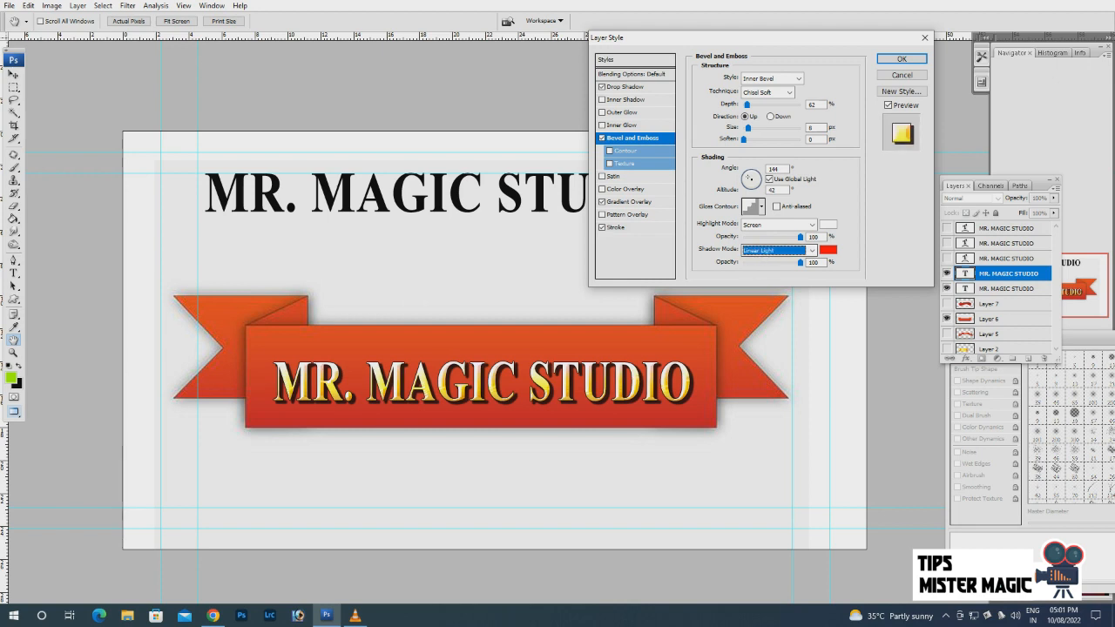
key("Tab")
Set the bevel's highlight colour to yellow (#fff110).
left_click(828, 223)
left_click(782, 252)
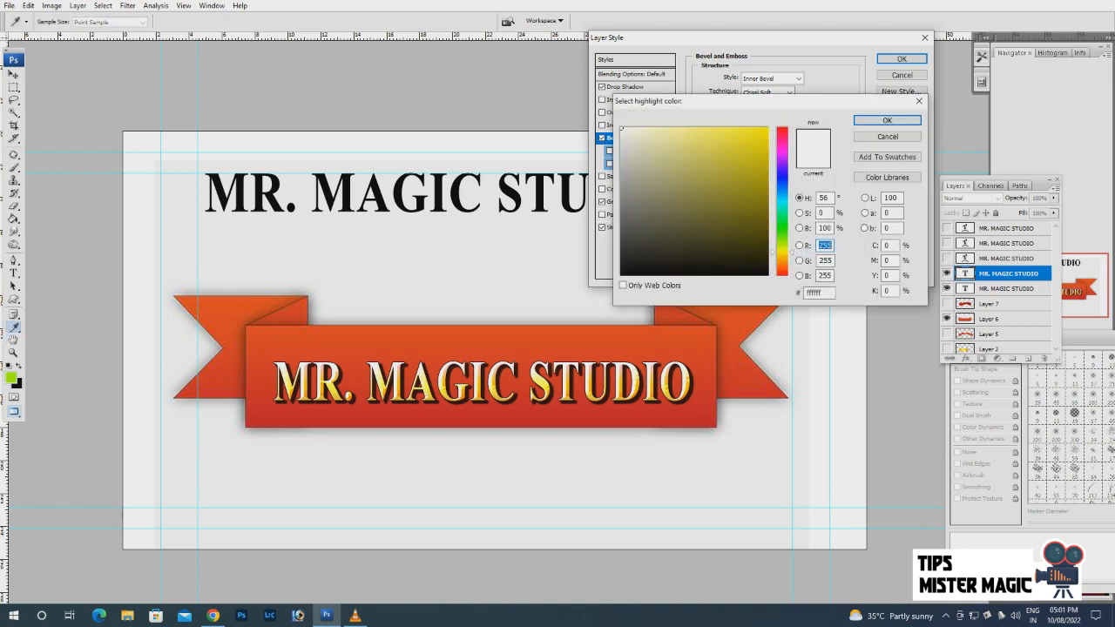
mouse_move(732, 157)
left_mouse_down()
mouse_move(714, 130)
mouse_move(740, 187)
mouse_move(755, 135)
left_mouse_up()
left_click(887, 120)
Compare blend modes for the bevel's highlight and set the highlight mode to Vivid Light.
left_click(778, 223)
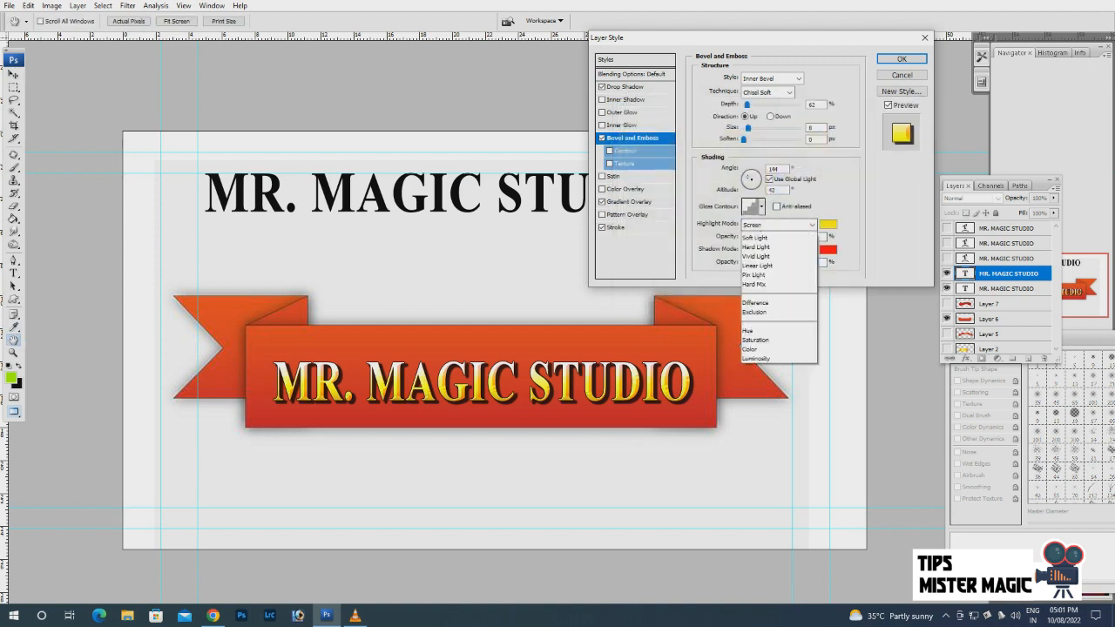
left_click(766, 235)
key("Down")
key("Down")
key("Down")
key("Down")
key("Down")
key("Down")
key("Down")
key("Down")
key("Down")
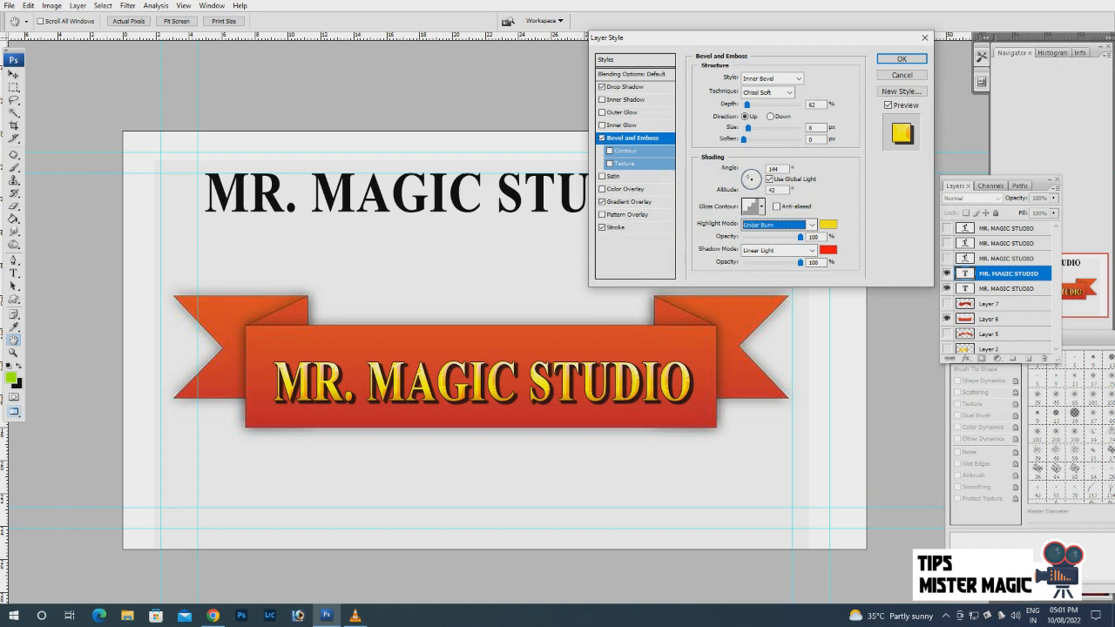
key("Down")
key("Down")
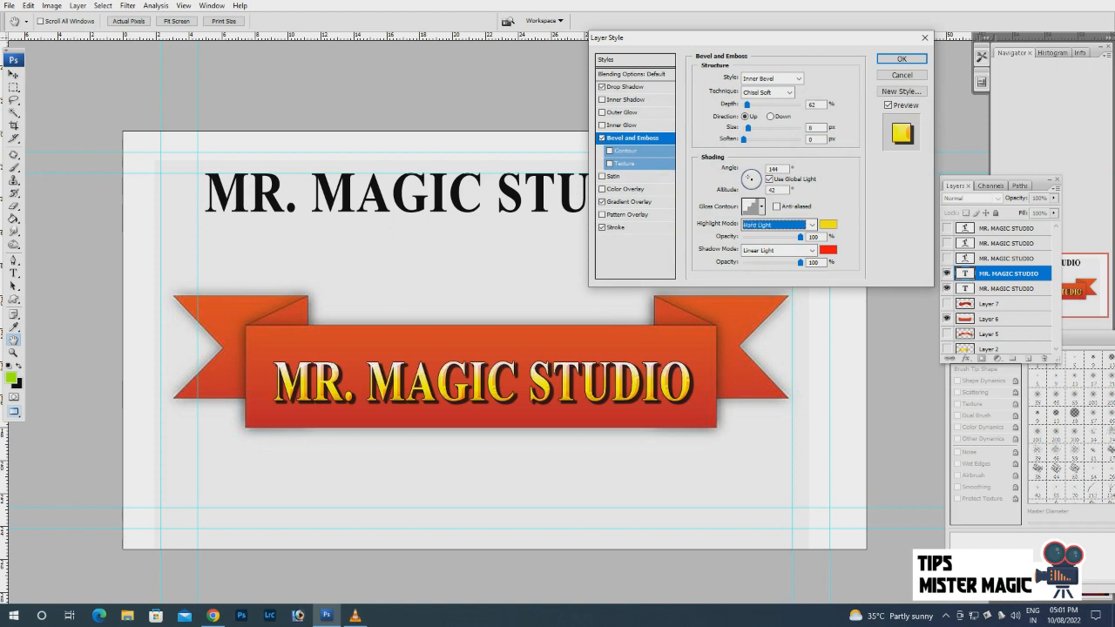
key("Down")
Change the bevel's highlight colour to blue (#1a0bda), lower its opacity slightly and apply the layer style to the ribbon text.
left_click(828, 224)
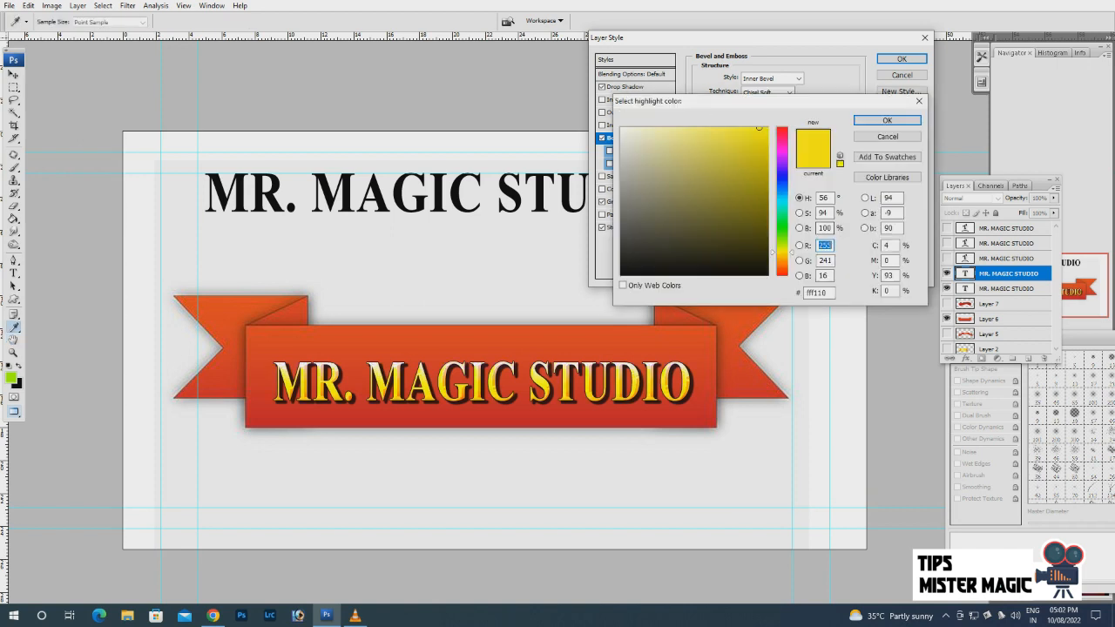
left_click_drag(781, 197, 781, 200)
left_click_drag(759, 128, 760, 149)
mouse_move(782, 199)
left_mouse_down()
mouse_move(782, 213)
mouse_move(782, 132)
mouse_move(782, 187)
mouse_move(782, 175)
left_mouse_up()
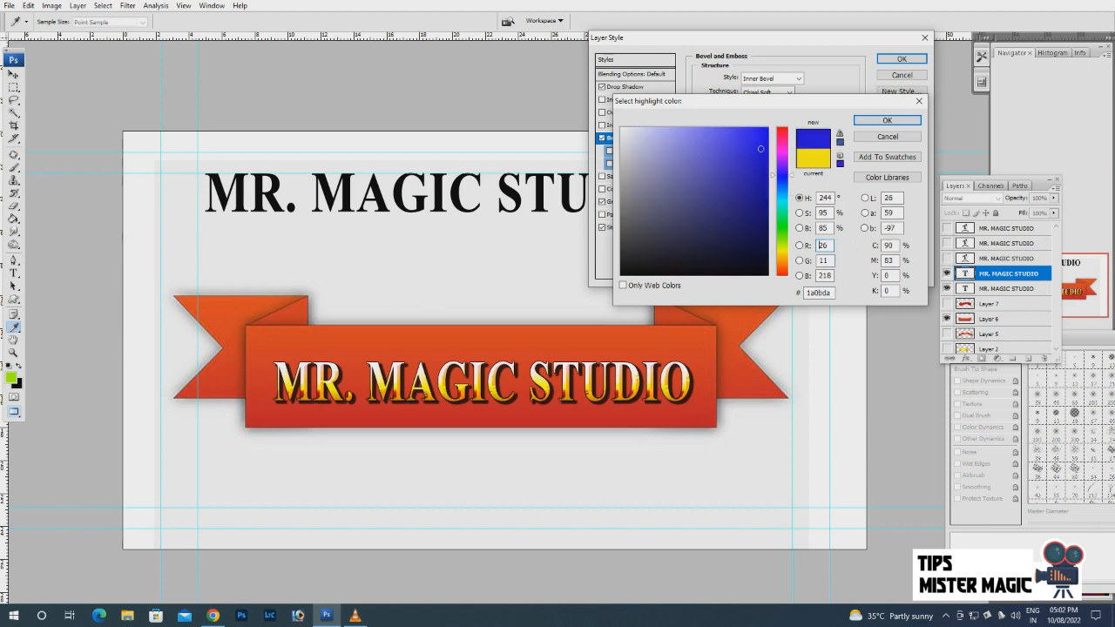
left_click(887, 120)
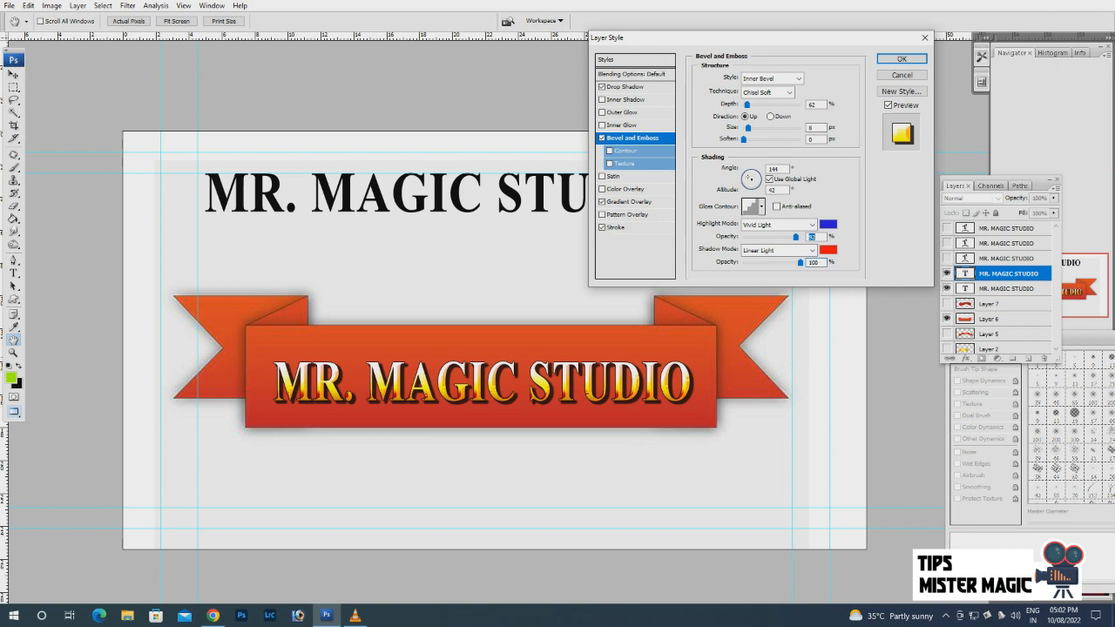
key("Return")
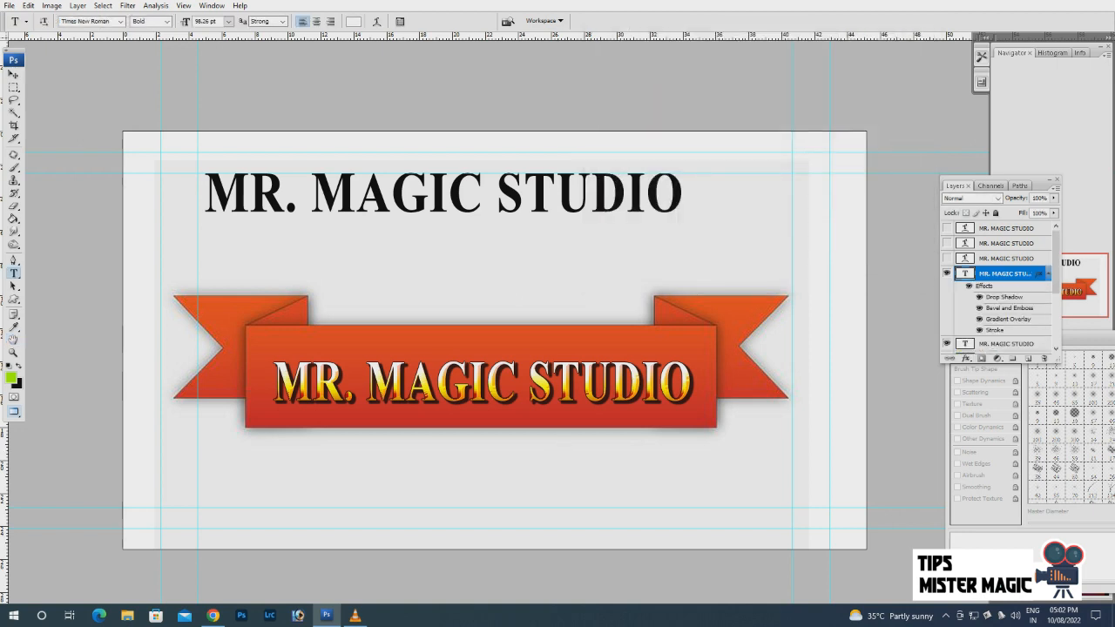
Scale the plain MR. MAGIC STUDIO text to 85.2% and duplicate it, placing the two lines one above the other in the canvas's upper half.
key("v")
left_click_drag(463, 337, 485, 335)
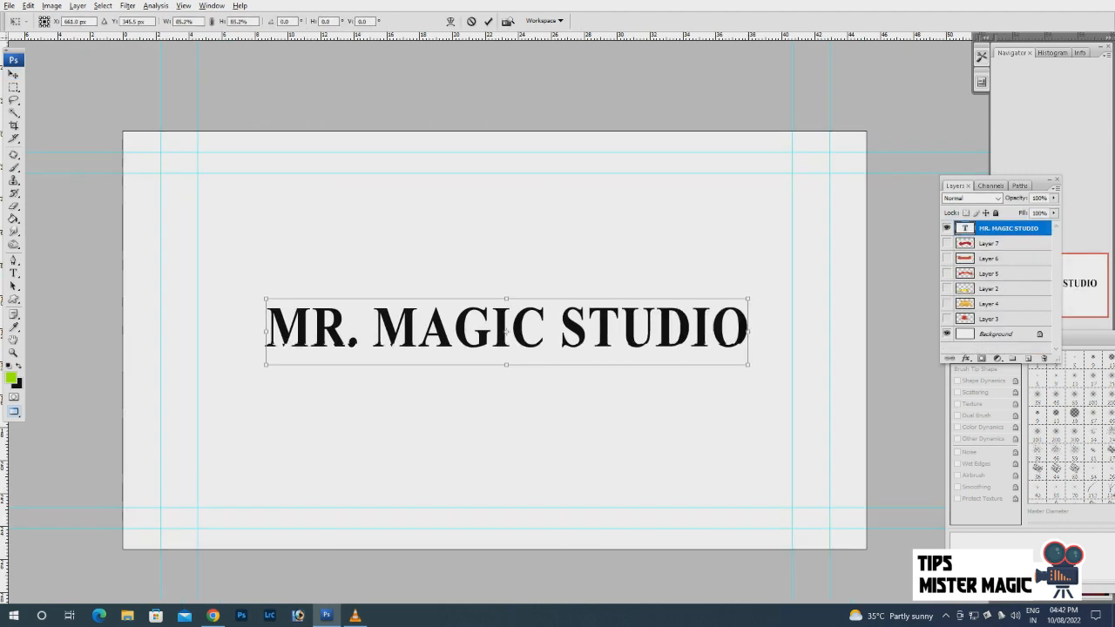
key("Return")
left_click_drag(506, 328, 434, 284)
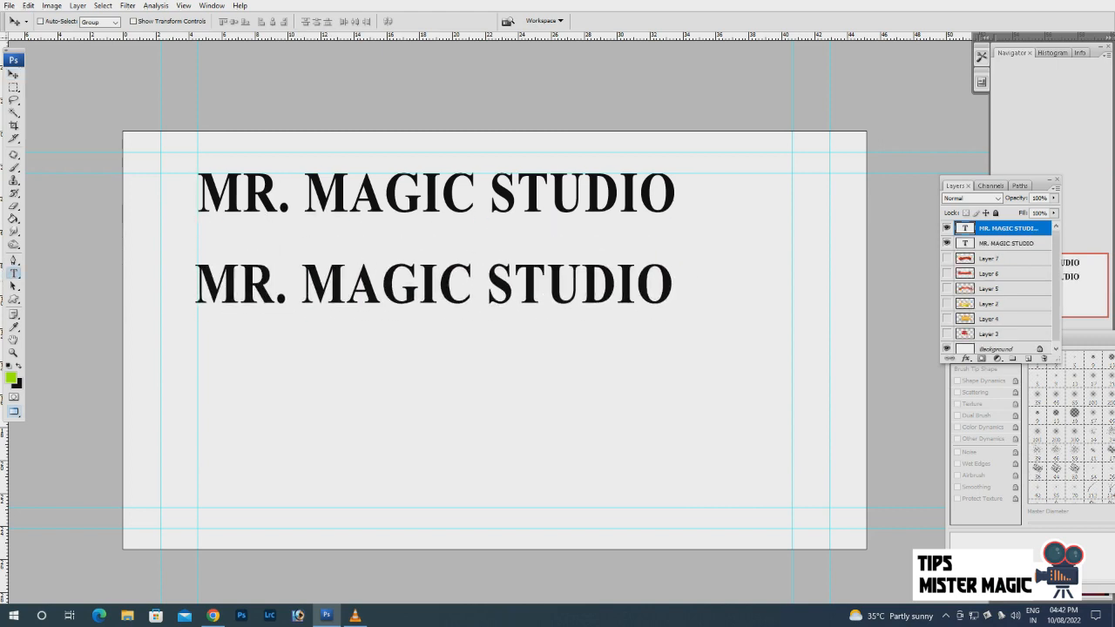
Try an Arc warp with a softened bend on the second MR. MAGIC STUDIO line and lower that line on the canvas.
left_click_drag(14, 272, 52, 274)
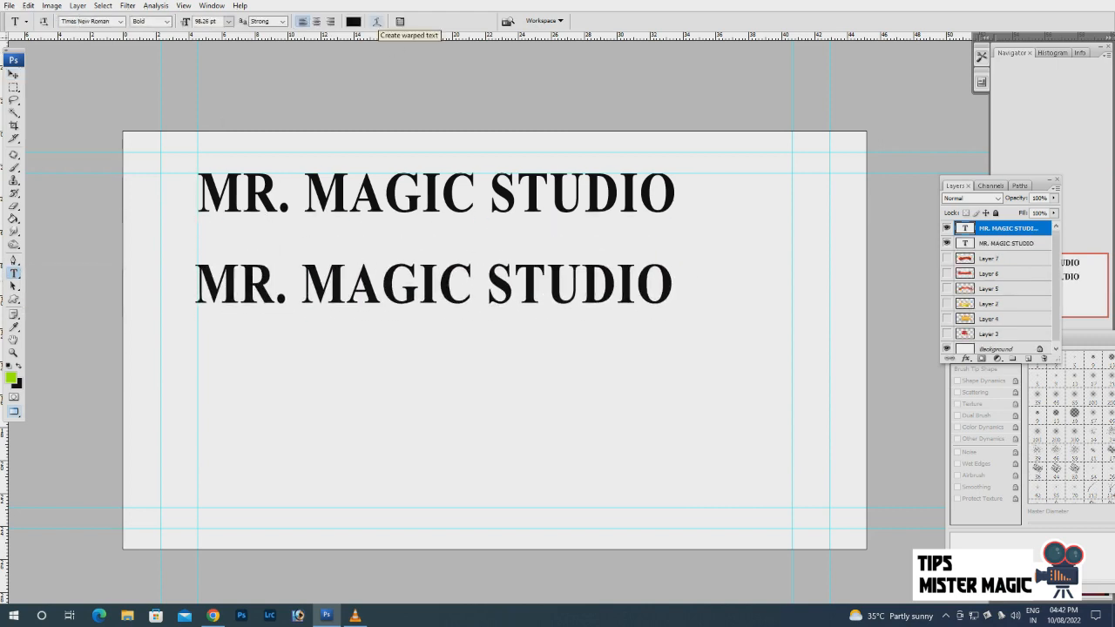
left_click(377, 20)
left_click_drag(715, 263, 784, 74)
left_click(798, 98)
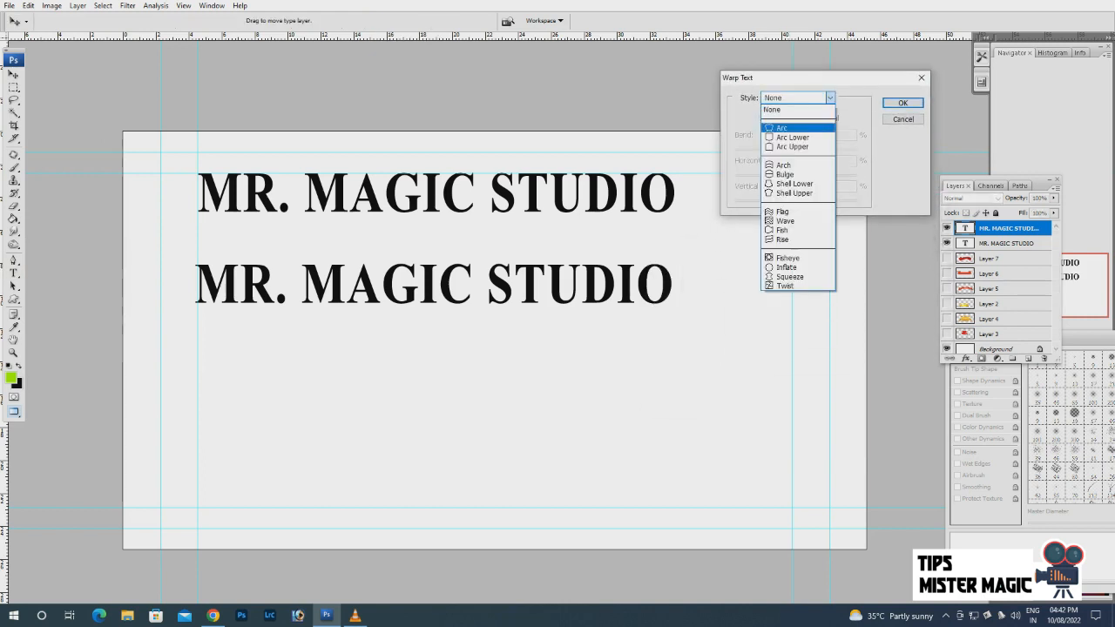
left_click(782, 129)
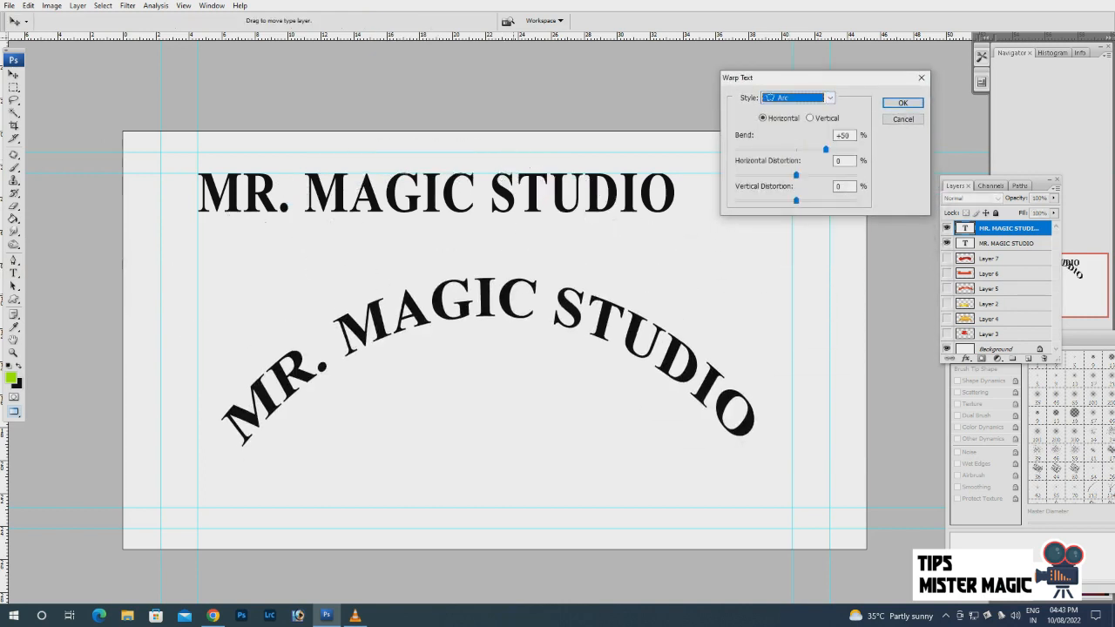
mouse_move(811, 149)
left_mouse_down()
mouse_move(797, 149)
mouse_move(808, 149)
left_mouse_up()
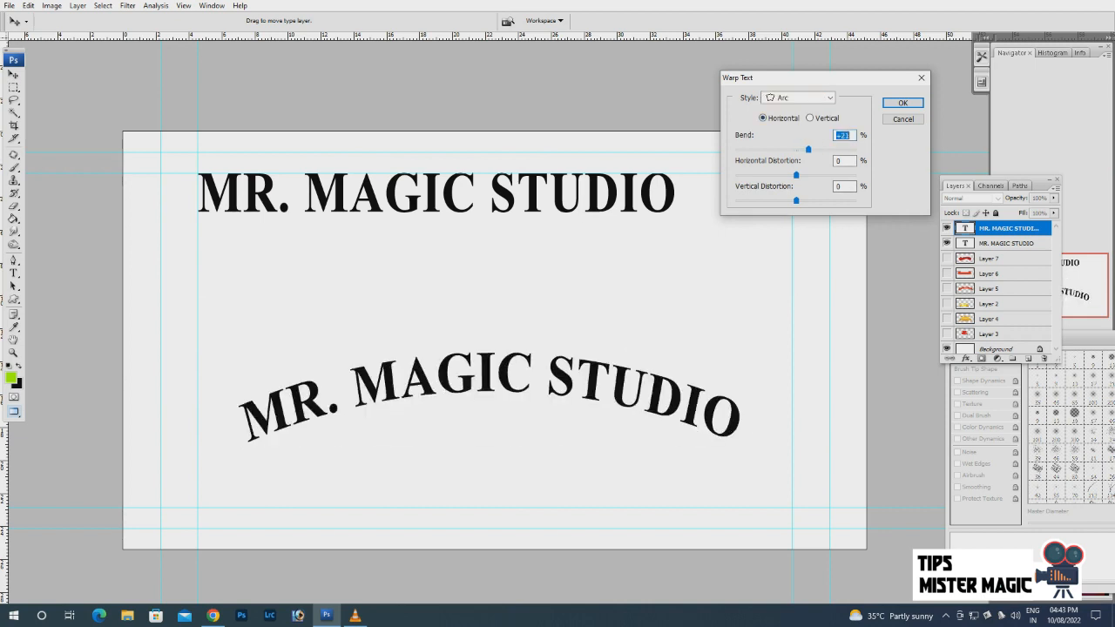
Compare Horizontal and Vertical orientation for the Arc warp, try horizontal distortion -57%, and reset bend and distortion to 0.
left_click(810, 117)
left_click(764, 118)
left_click(811, 118)
left_click(764, 118)
left_click_drag(808, 149, 762, 175)
type("0")
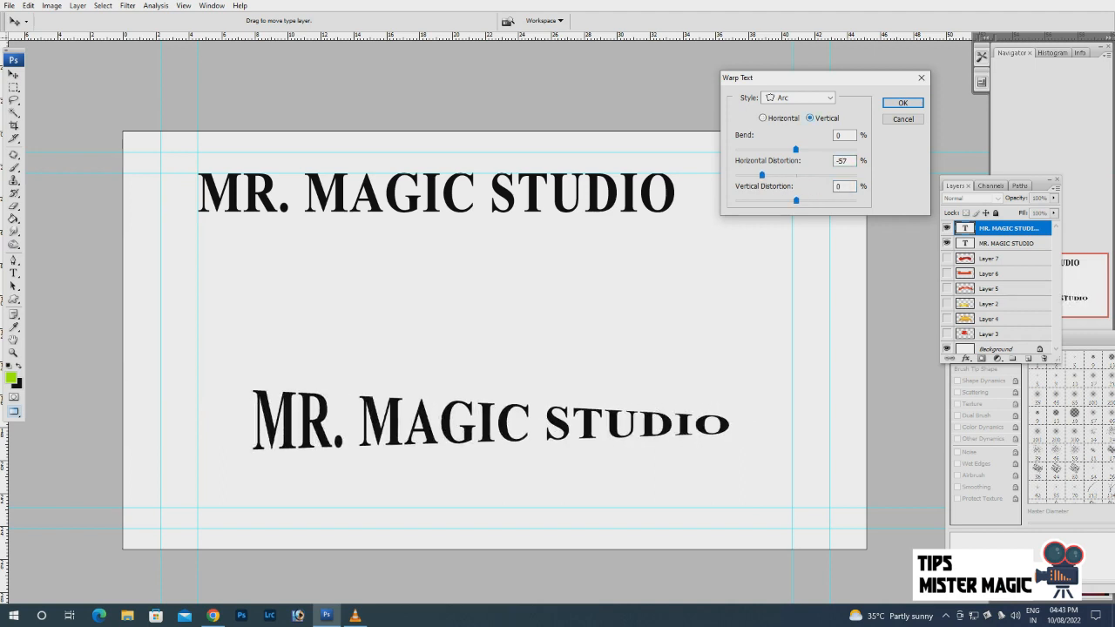
type("0")
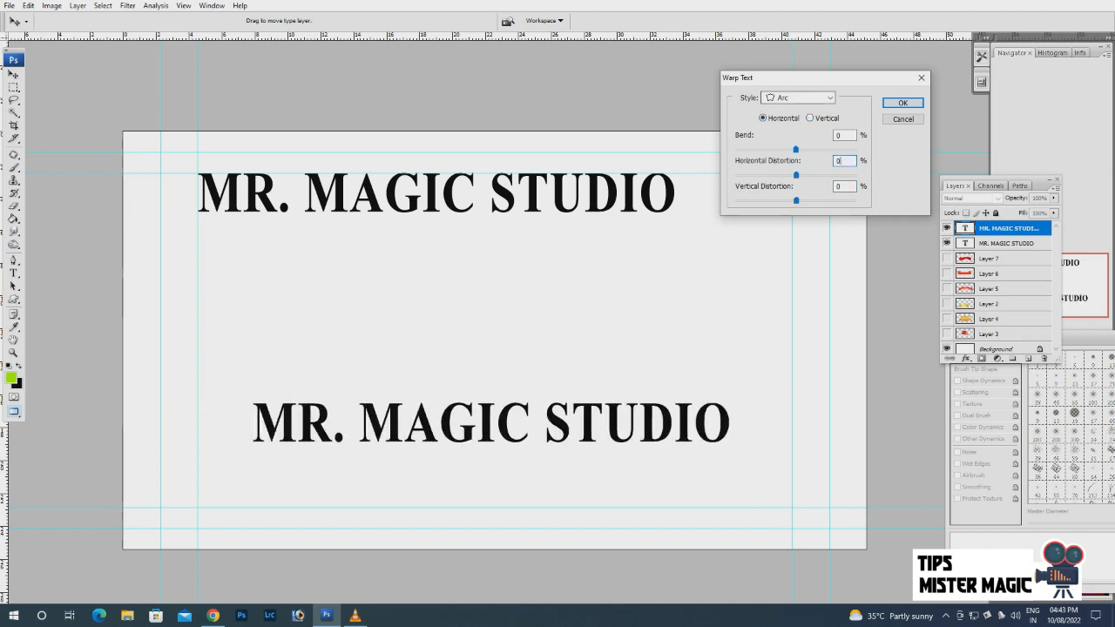
Try the Arc Lower and Arc Upper warp styles on the second line with varied bend and distortion.
left_click(828, 98)
left_click(794, 137)
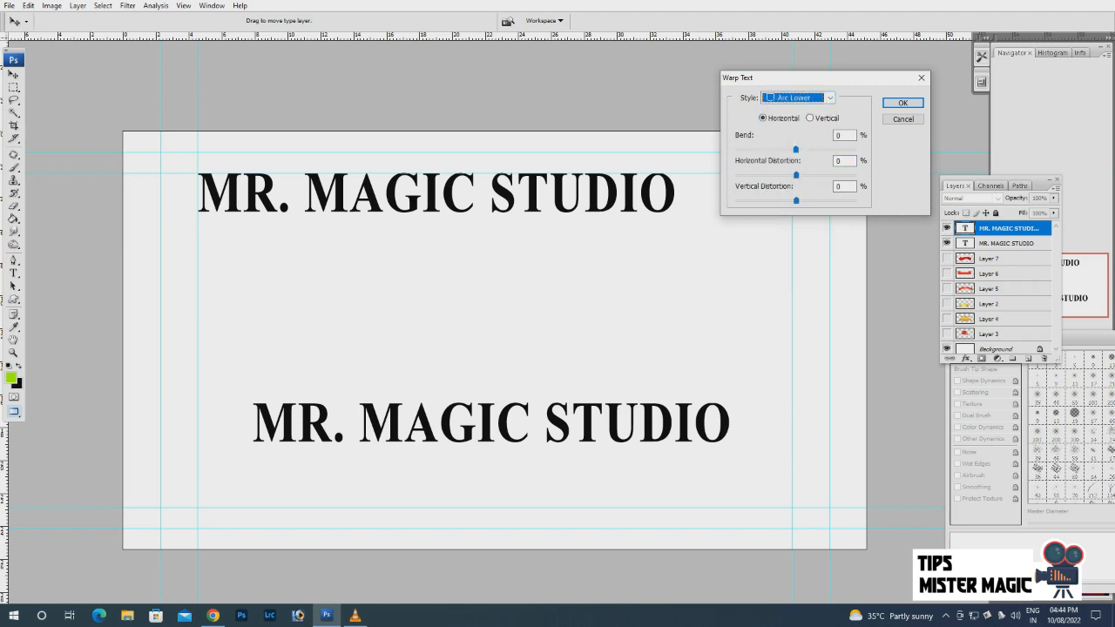
left_click_drag(796, 149, 798, 200)
left_click(810, 118)
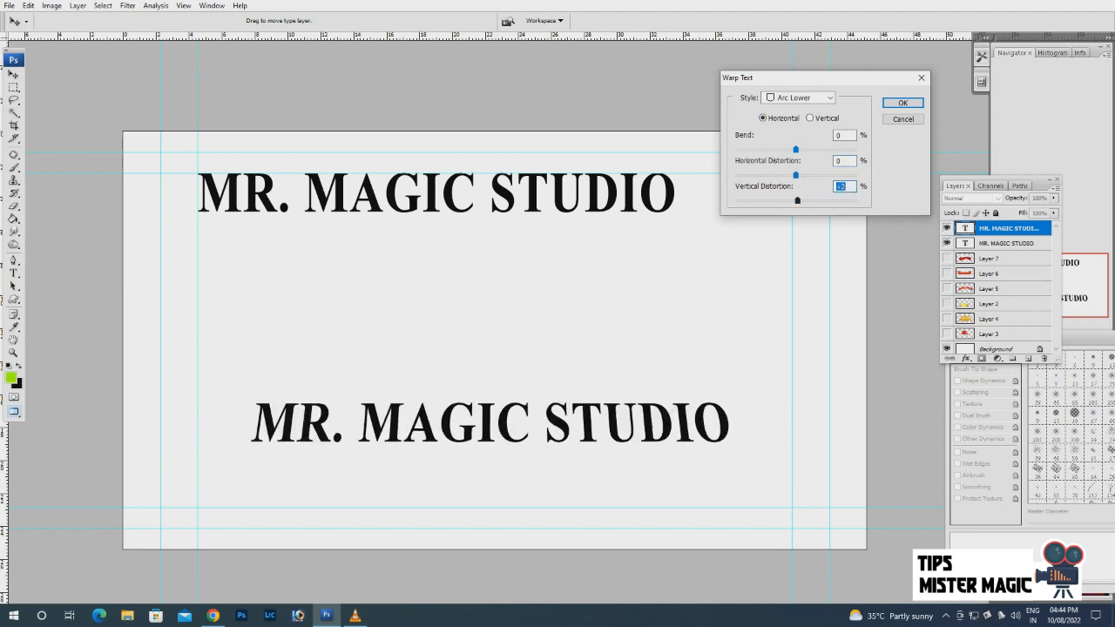
left_click(831, 98)
left_click(793, 147)
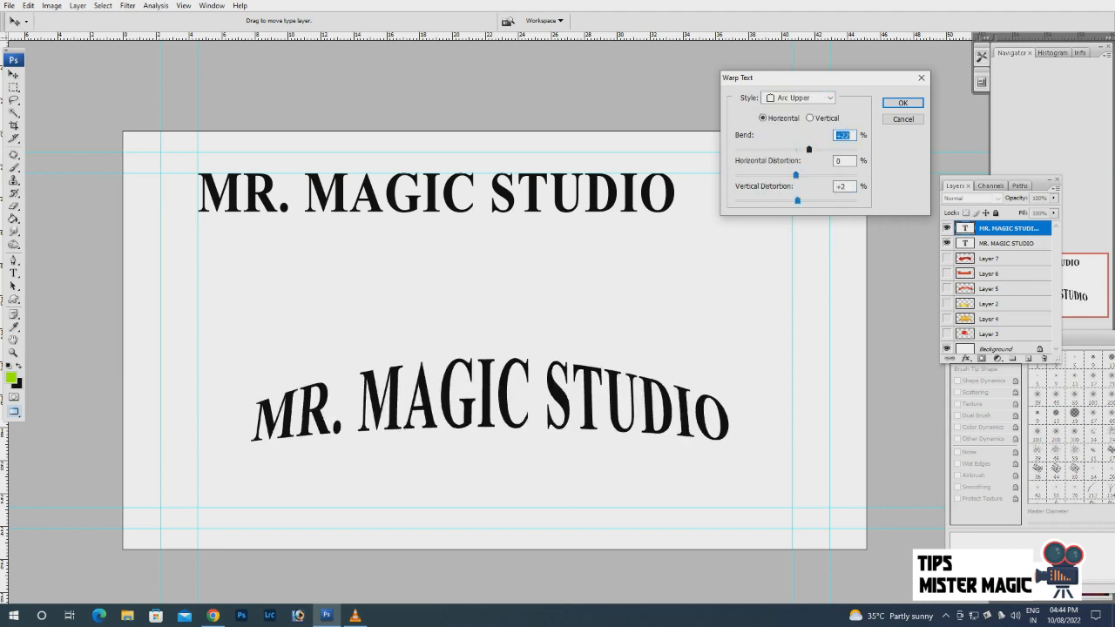
left_click_drag(809, 149, 782, 175)
Try the Arch warp style with bend +46% and horizontal distortion -15%, and reset bend and distortions to 0.
left_click(819, 98)
left_click(789, 161)
left_click_drag(797, 149, 801, 201)
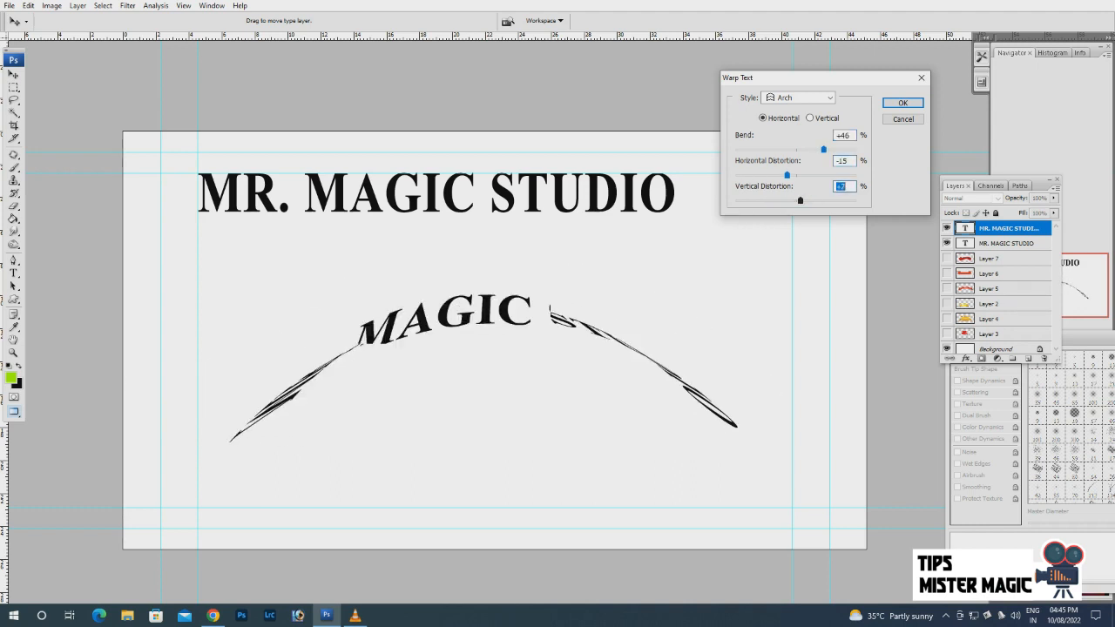
type("0")
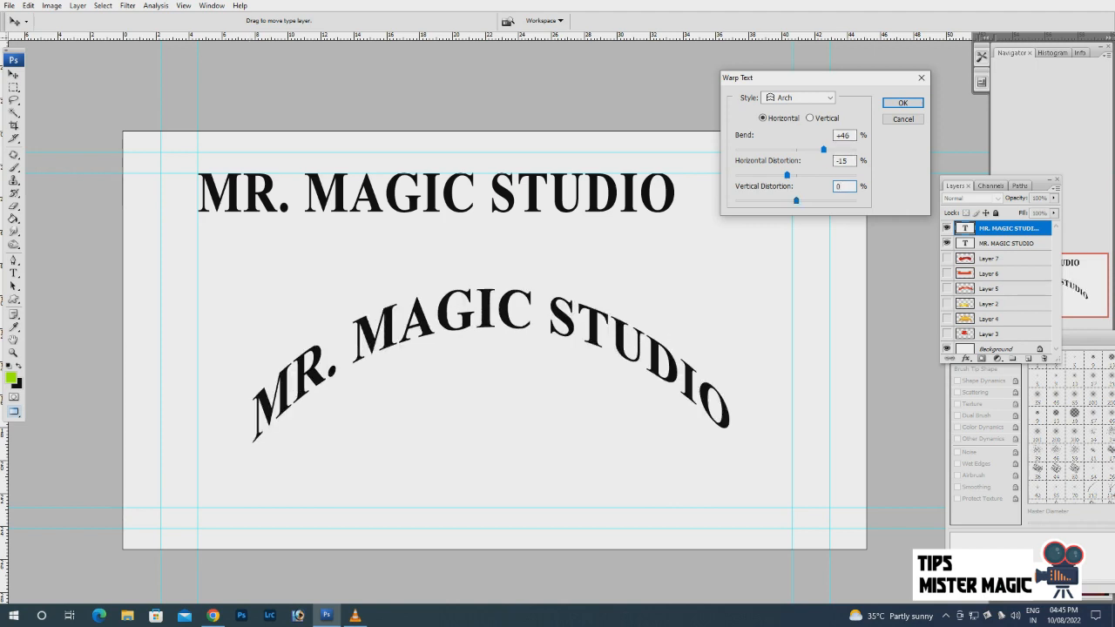
key("shift+Tab")
type("00")
Try the Bulge warp style with bend +20% and vertical distortion +18%, and reset bend and both distortions to 0.
left_click(798, 98)
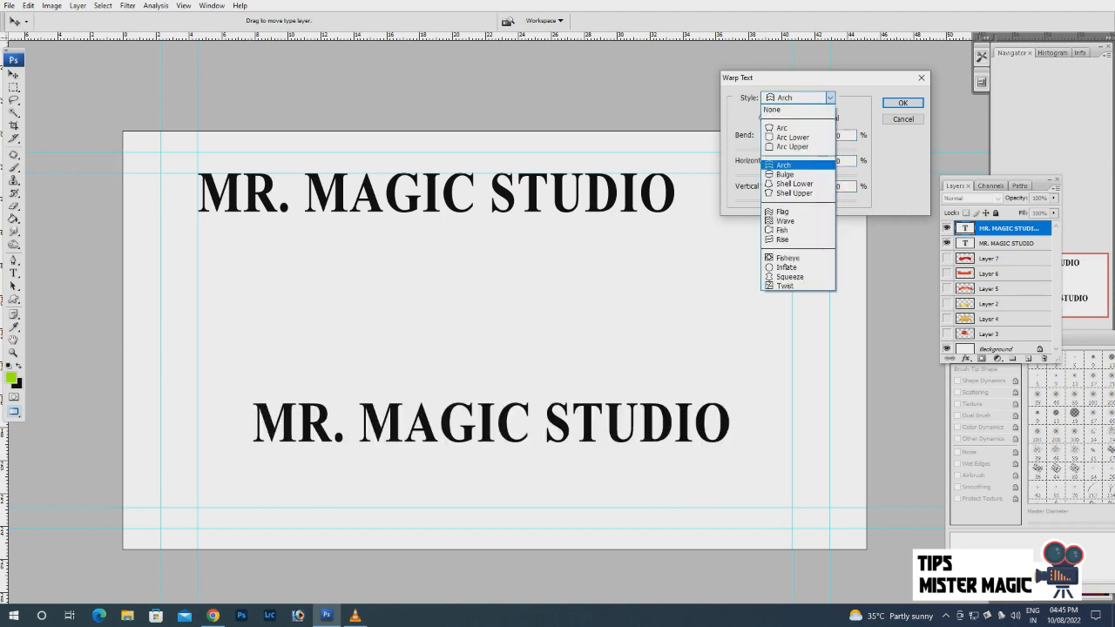
left_click(784, 174)
left_click_drag(797, 149, 809, 149)
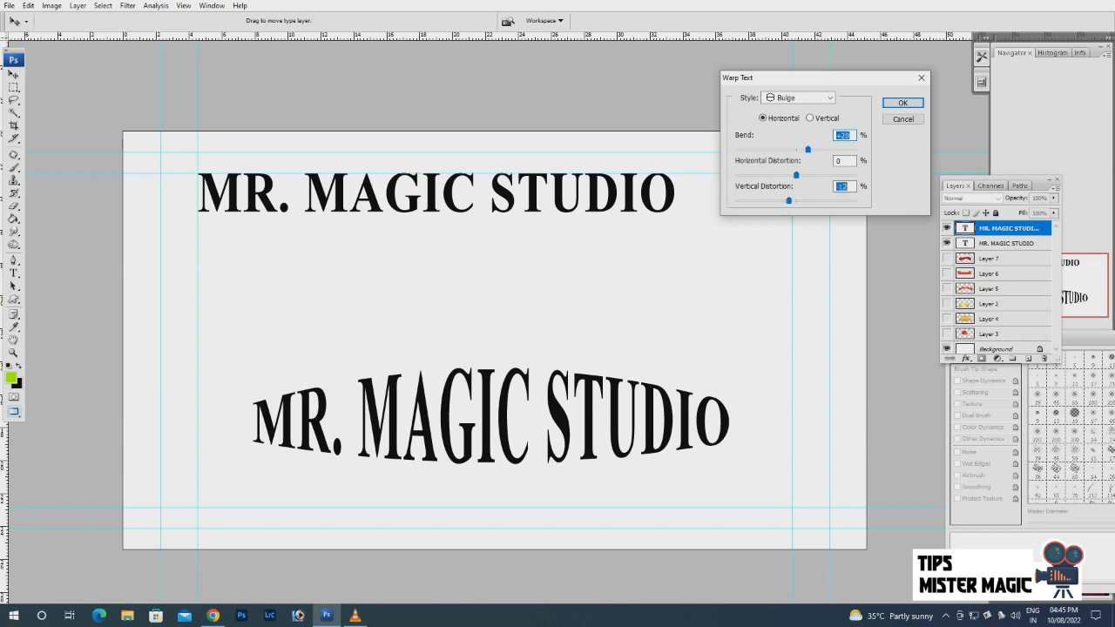
left_click_drag(789, 200, 799, 175)
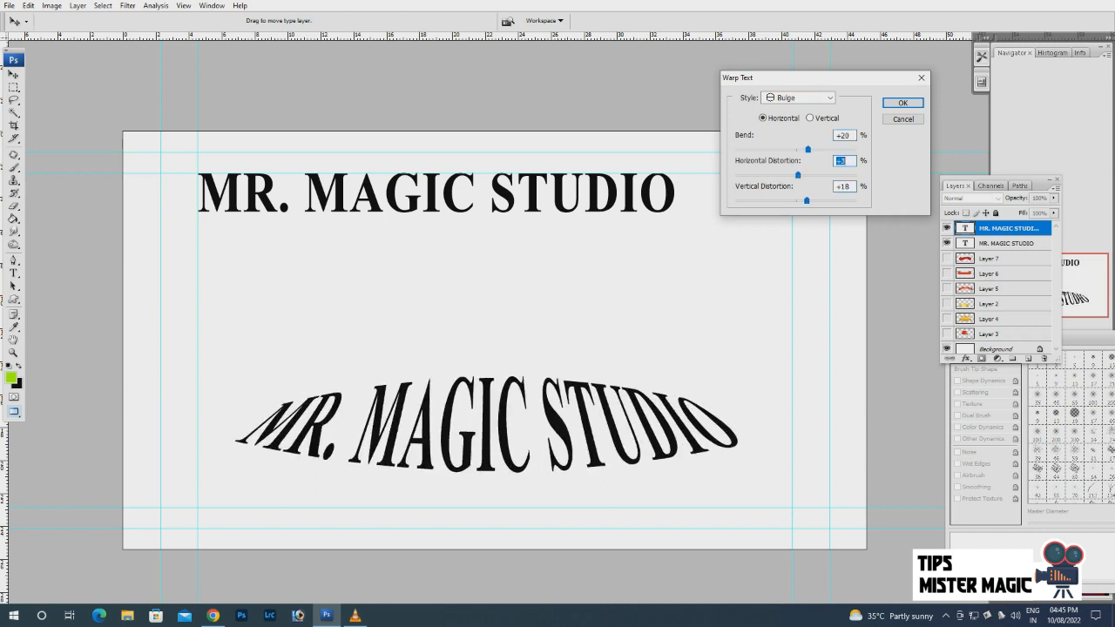
double_click(843, 135)
type("0")
key("Tab")
type("0")
key("Tab")
type("0")
Try the Shell Lower warp style with bend +62% and vertical distortion -11%, and reset all warp values to 0.
left_click(798, 98)
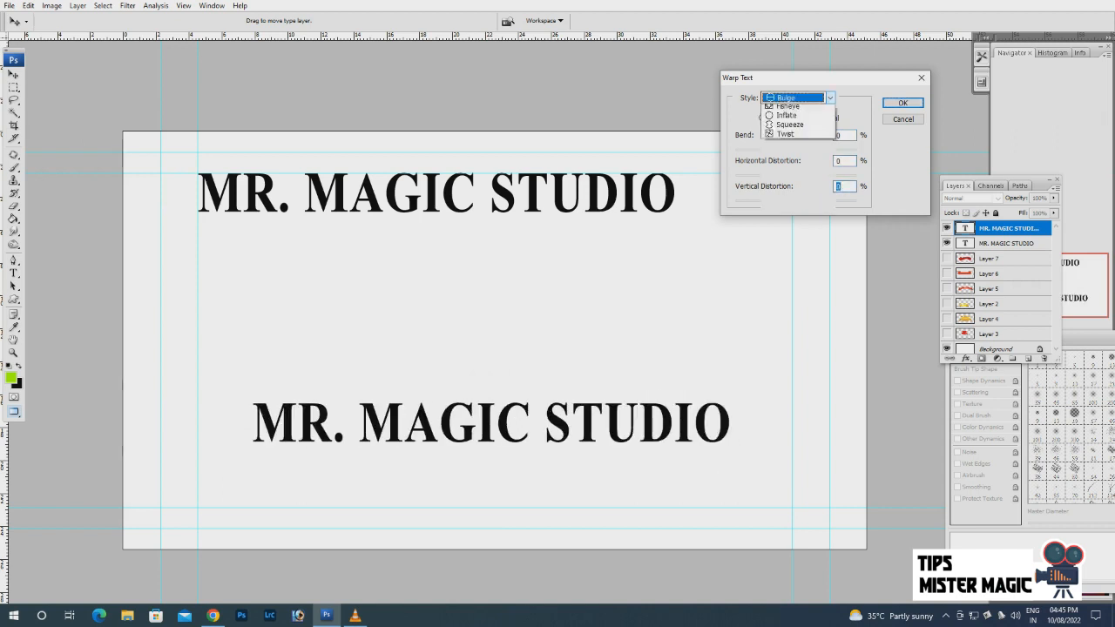
left_click(794, 184)
left_click_drag(796, 149, 833, 149)
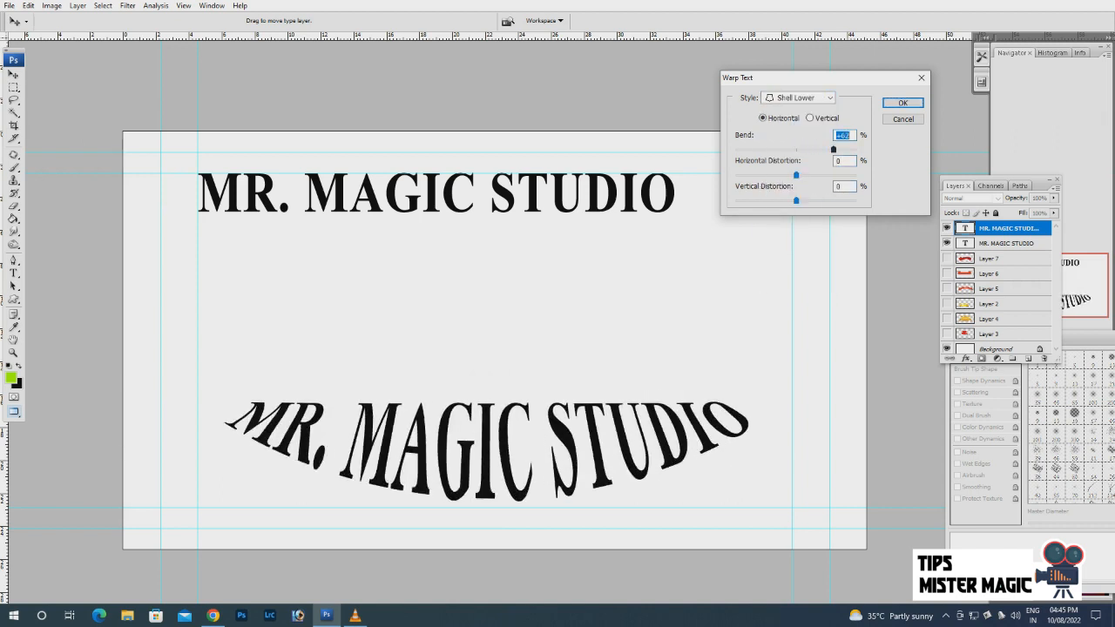
mouse_move(792, 201)
left_mouse_down()
mouse_move(778, 201)
mouse_move(789, 200)
left_mouse_up()
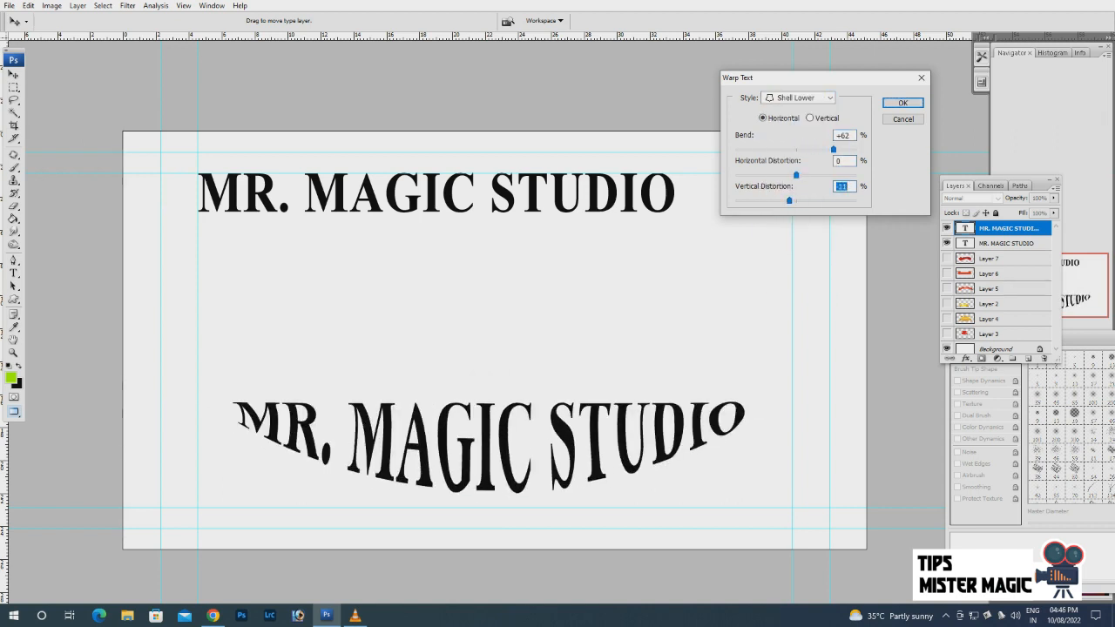
double_click(844, 136)
type("0")
key("Tab")
type("0")
key("Tab")
type("0")
Try the Shell Upper warp style on the second text line with a bend of about +42%.
left_click(798, 97)
left_click(794, 193)
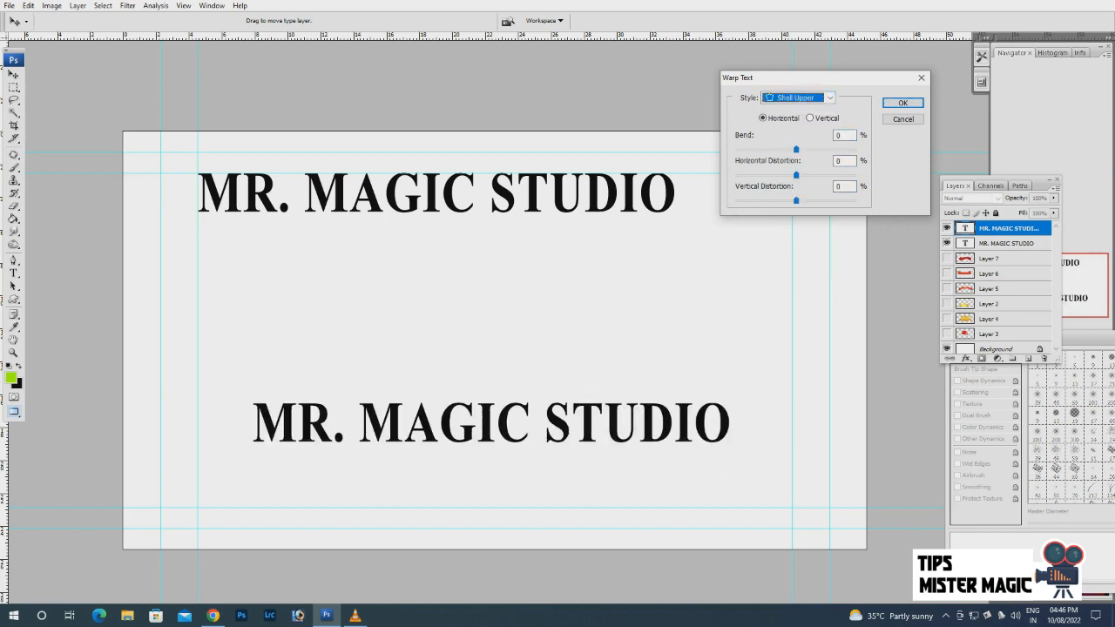
left_click_drag(797, 149, 822, 149)
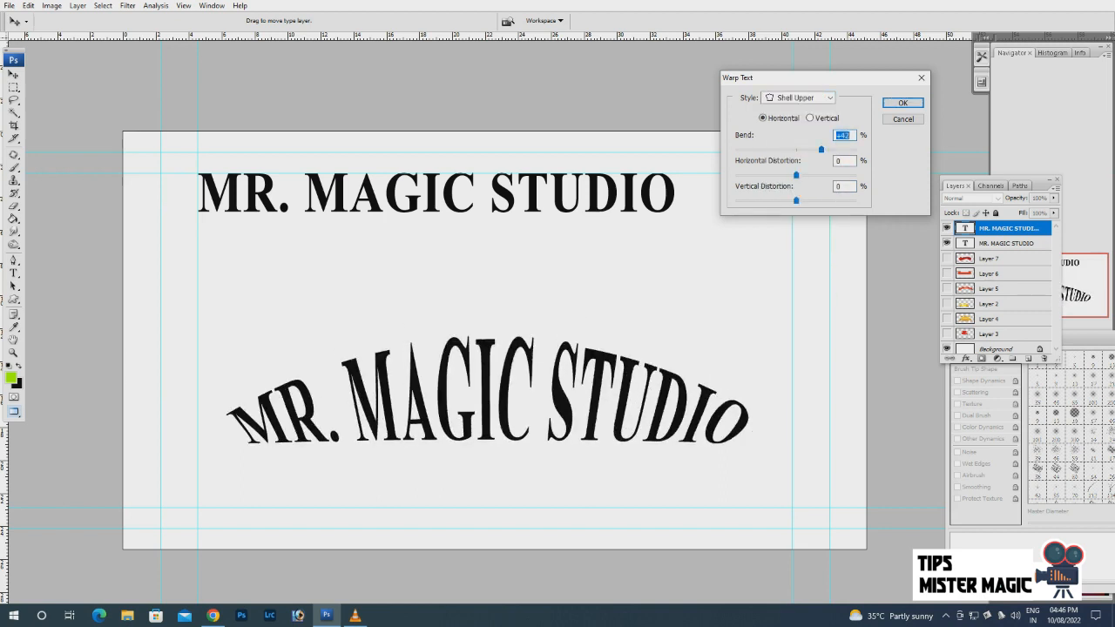
Try the Flag warp style with a stronger bend and some vertical distortion, and reset both values to 0.
left_click(798, 98)
left_click(795, 210)
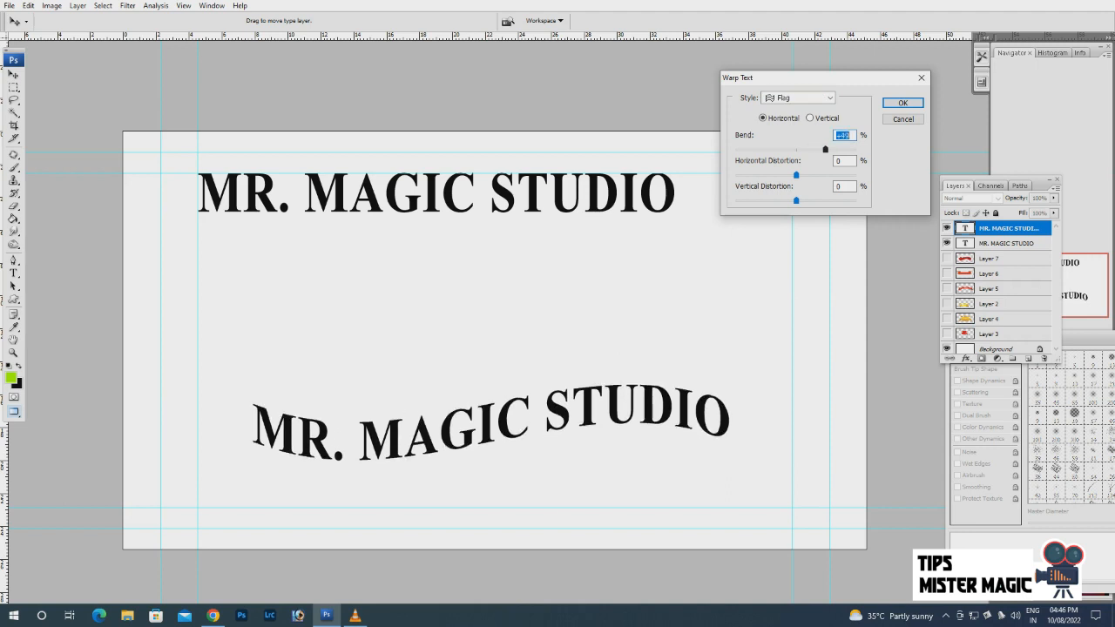
mouse_move(825, 149)
left_mouse_down()
mouse_move(748, 149)
mouse_move(839, 149)
left_mouse_up()
mouse_move(796, 200)
left_mouse_down()
mouse_move(807, 201)
mouse_move(774, 200)
mouse_move(801, 201)
left_mouse_up()
type("0")
key("shift+Tab")
key("shift+Tab")
type("0")
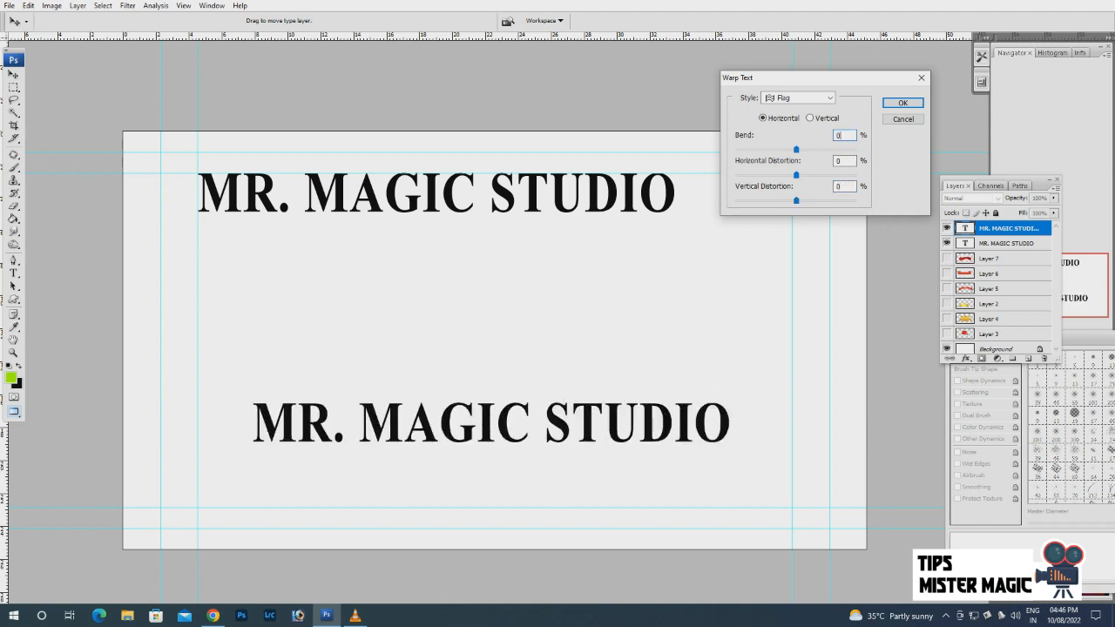
Try the Wave warp style on the second text line with a strong positive bend and reset the bend to 0.
left_click(798, 97)
left_click(797, 221)
left_click_drag(796, 149, 836, 149)
type("0")
Try the Fish warp style with bend -67%, horizontal distortion +45% and vertical distortion -2%.
left_click(830, 98)
left_click(784, 230)
left_click_drag(796, 149, 841, 149)
left_click_drag(797, 200, 795, 201)
left_click_drag(797, 174, 755, 149)
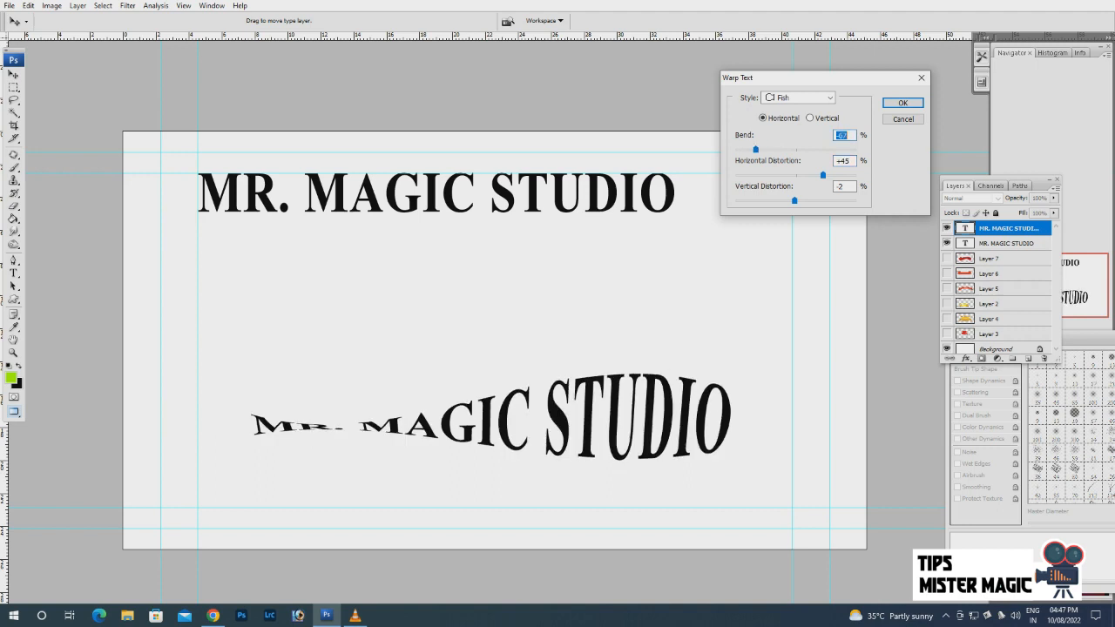
Switch the warp style to Rise and reset the bend and both distortions to 0.
left_click(797, 97)
left_click(789, 241)
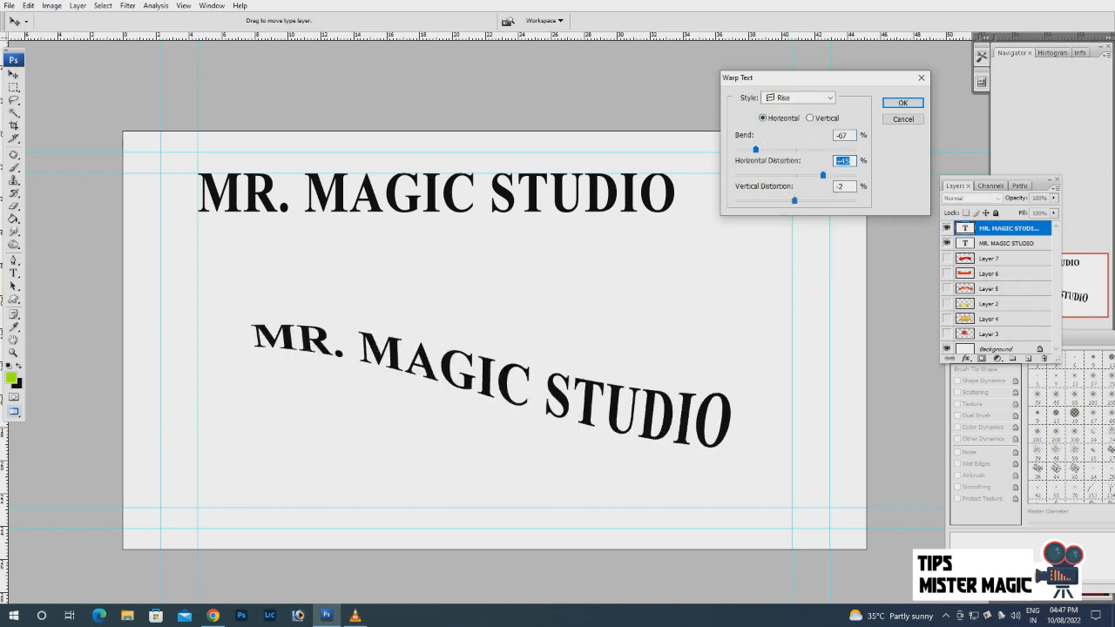
type("0")
key("shift+Tab")
type("0")
key("Tab")
key("Tab")
type("0")
key("Tab")
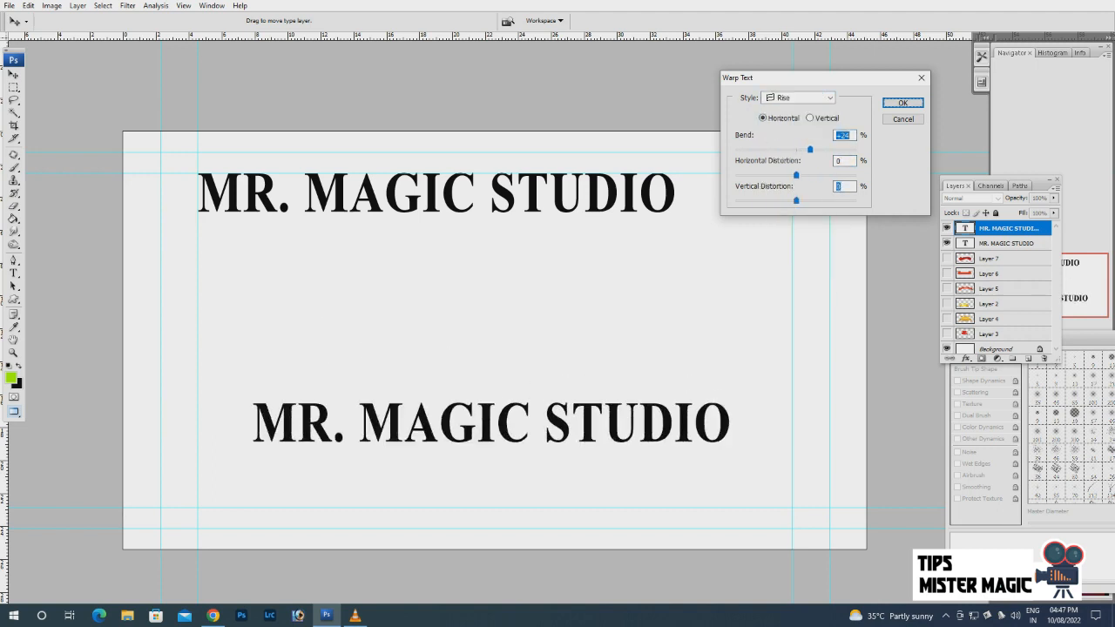
Try the Rise warp with bend +41% and a positive vertical distortion, and reset both values to 0.
left_click_drag(810, 149, 820, 149)
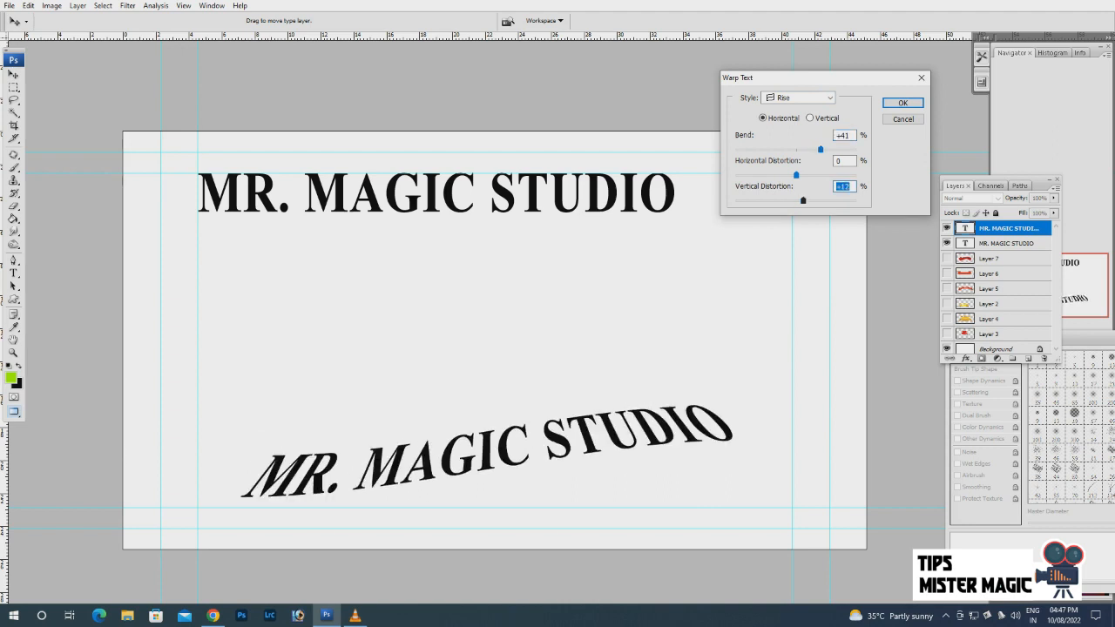
type("0")
key("shift+Tab")
key("shift+Tab")
type("0")
Try the Fisheye and Inflate warp styles on the second text line, resetting the bend to 0 after each.
left_click(798, 97)
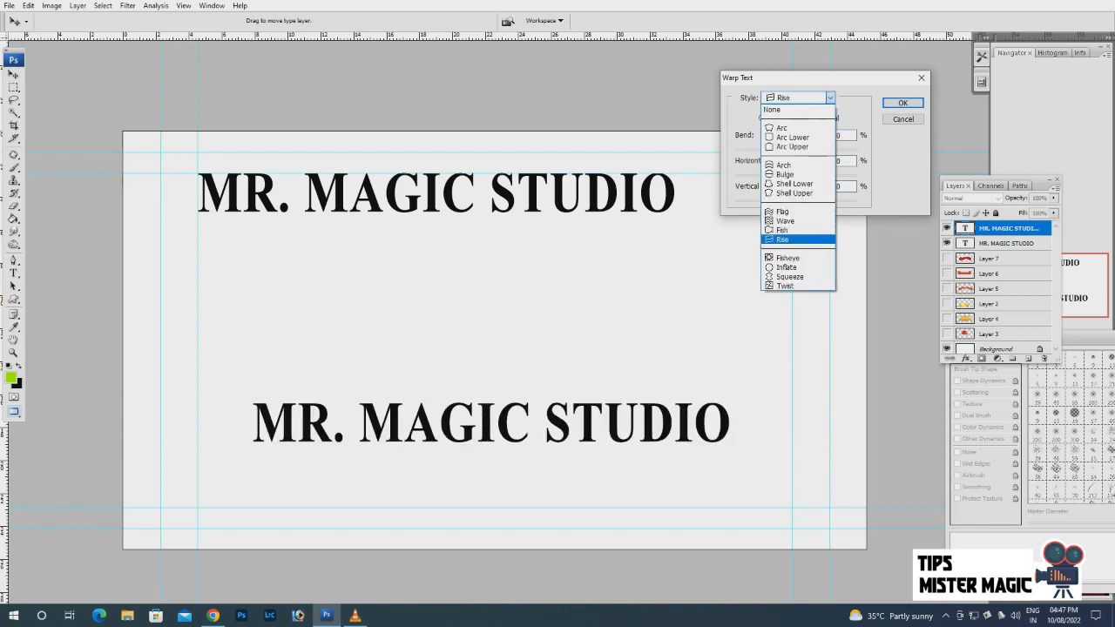
left_click(788, 254)
mouse_move(797, 149)
left_mouse_down()
mouse_move(825, 149)
mouse_move(770, 149)
mouse_move(810, 149)
mouse_move(781, 149)
left_mouse_up()
type("0")
left_click(829, 97)
left_click(789, 267)
type("0")
Try the Squeeze warp style with an adjusted bend on the second text line and reset the bend to 0.
left_click(798, 97)
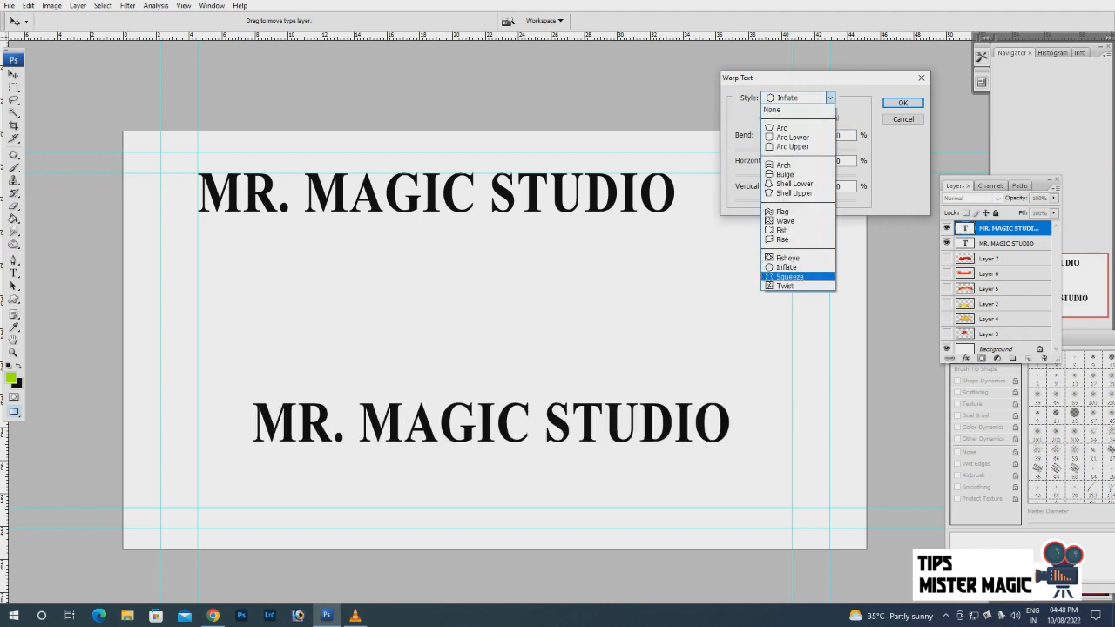
left_click(790, 277)
mouse_move(823, 149)
left_mouse_down()
mouse_move(784, 149)
mouse_move(814, 149)
left_mouse_up()
type("0")
Try the Twist warp with bend +30% and vertical distortion -12%, set all its values to 0 and apply the warp.
left_click(798, 98)
left_click(790, 290)
left_click_drag(796, 201, 788, 200)
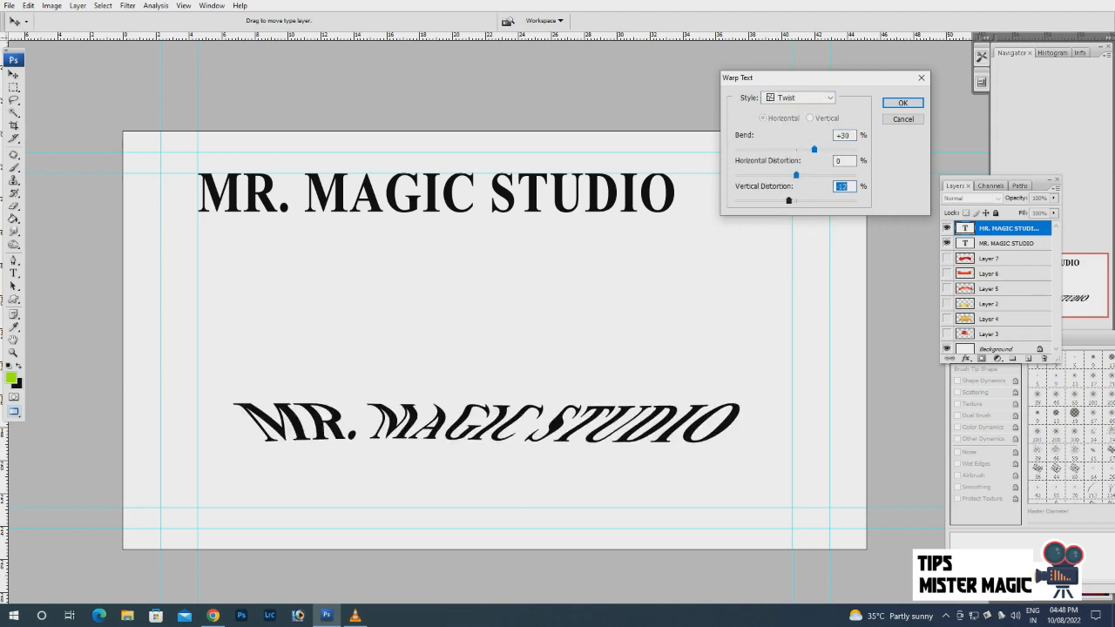
type("00")
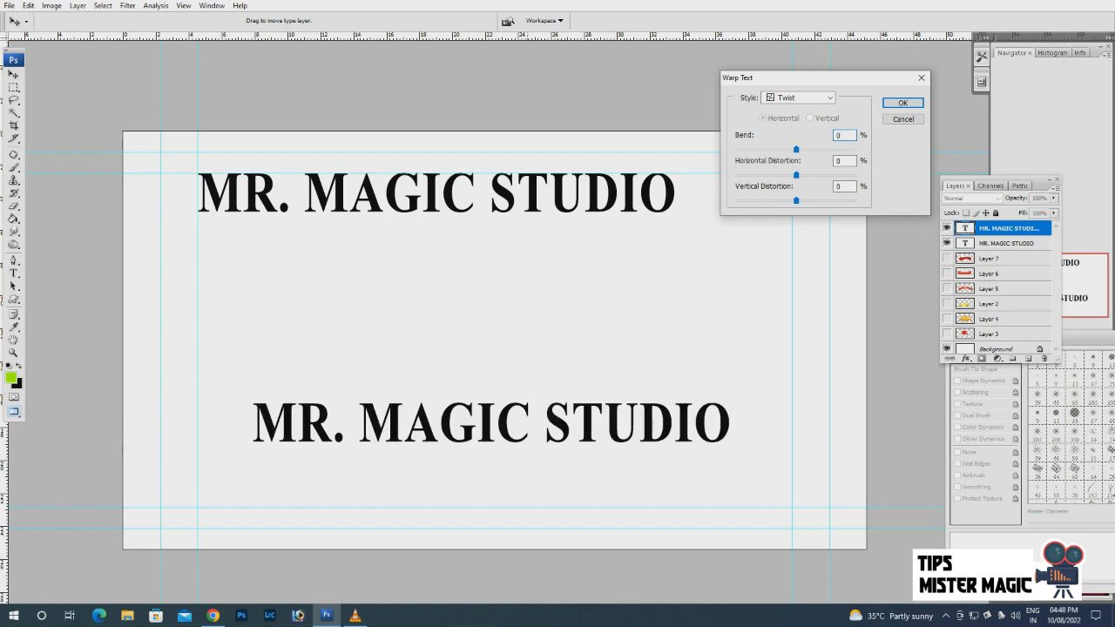
key("Return")
Show the red ribbon of Layer 3, move the ribbon and the second text line apart, and hide the ribbon again.
left_click(13, 75)
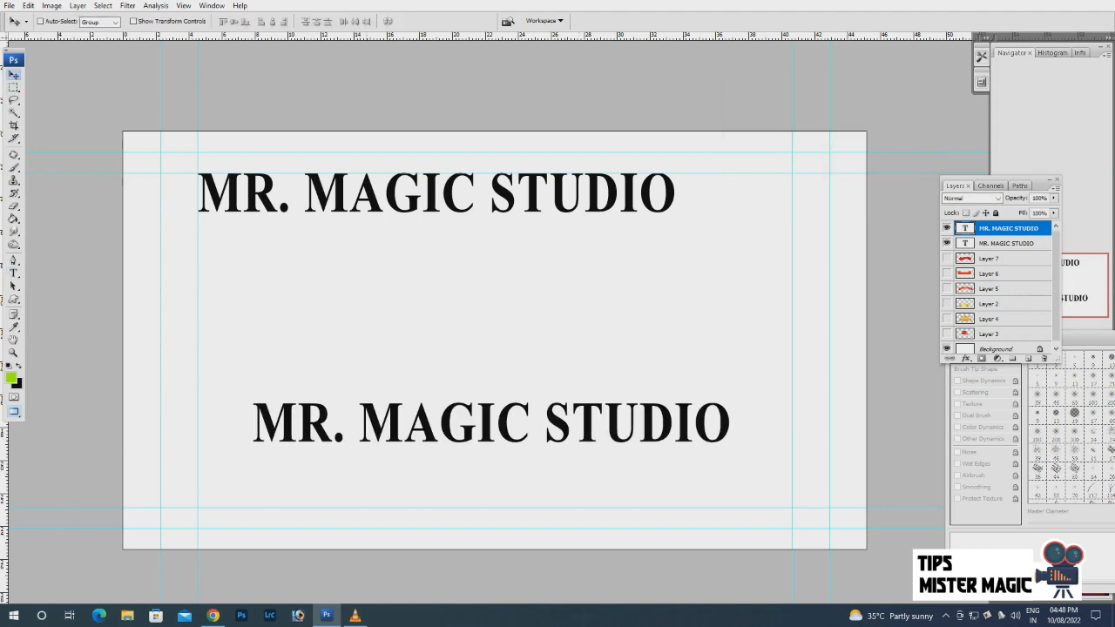
left_click_drag(544, 434, 532, 354)
left_click_drag(1056, 287, 1056, 292)
left_click(947, 331)
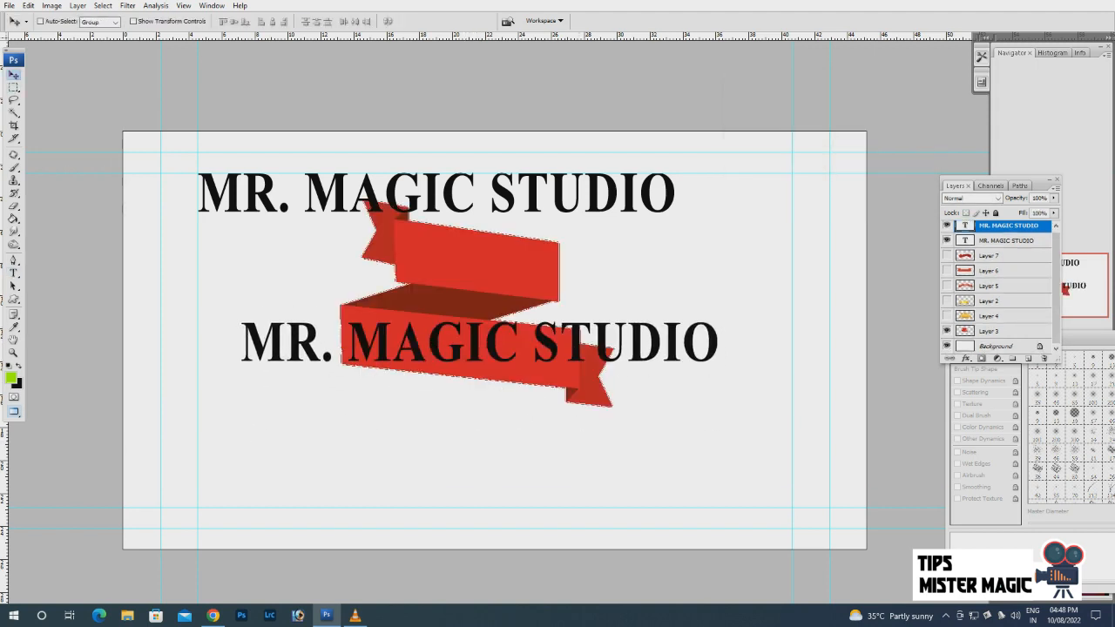
right_click(467, 256)
left_click(488, 263)
left_click_drag(475, 266, 554, 256)
right_click(380, 328)
left_click(403, 337)
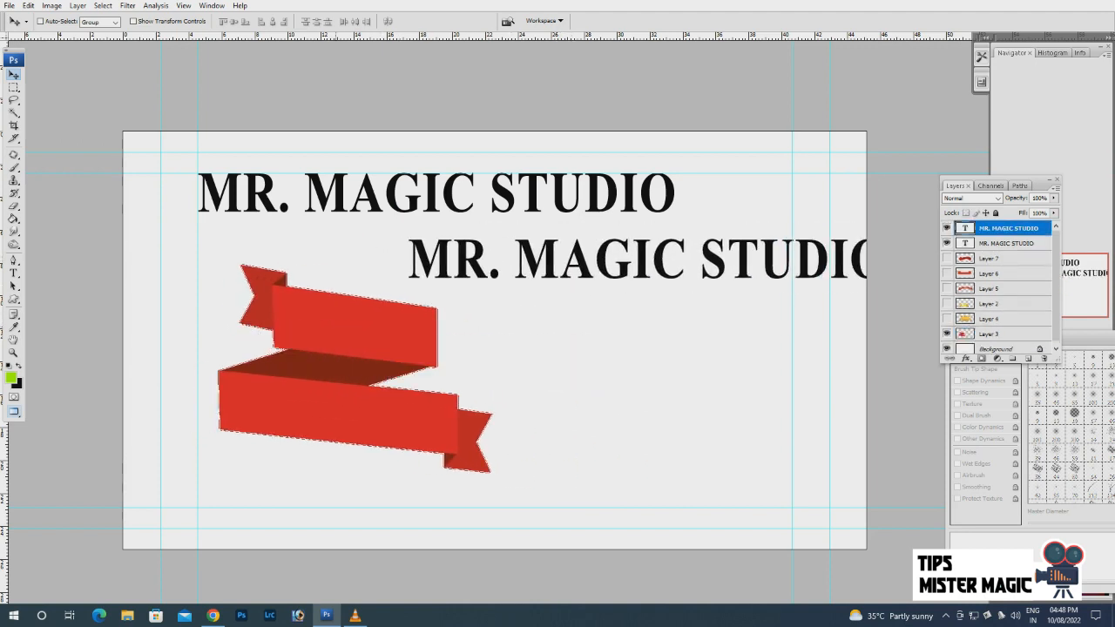
right_click(336, 312)
left_click(357, 320)
left_click(948, 334)
Show the golden scroll of Layer 4, squash its height and place it in the canvas's lower half below the text.
left_click(947, 319)
right_click(522, 310)
left_click(544, 319)
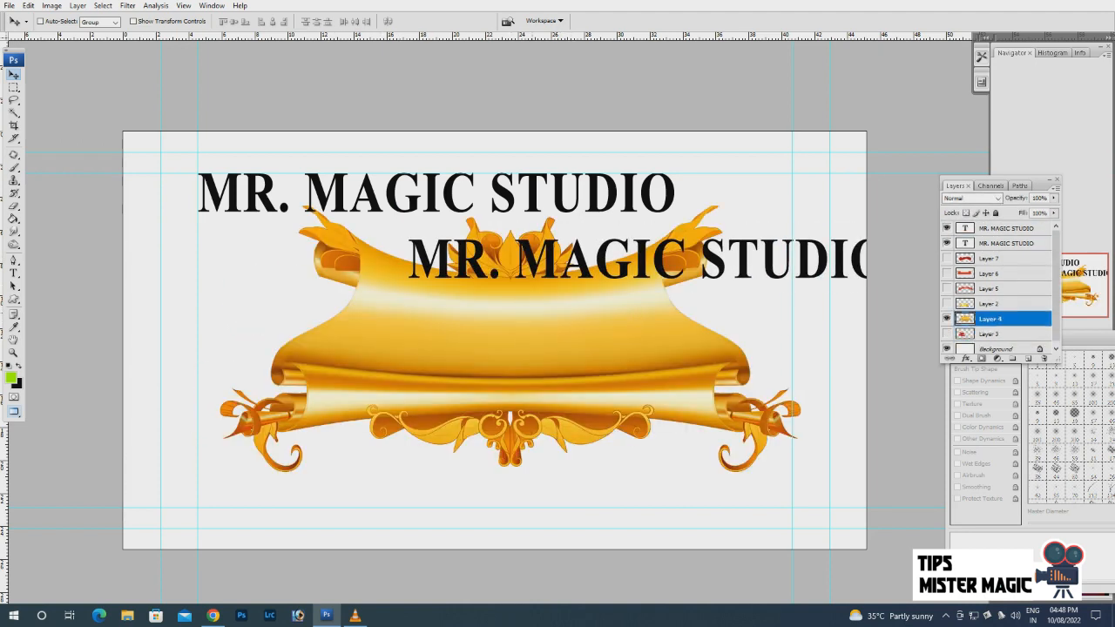
left_click_drag(566, 330, 549, 394)
key("ctrl+t")
left_click_drag(494, 270, 494, 323)
left_click_drag(494, 536, 494, 513)
left_click_drag(523, 410, 568, 411)
key("Return")
Scale down the second MR. MAGIC STUDIO line and centre it on the golden scroll's main panel.
right_click(601, 253)
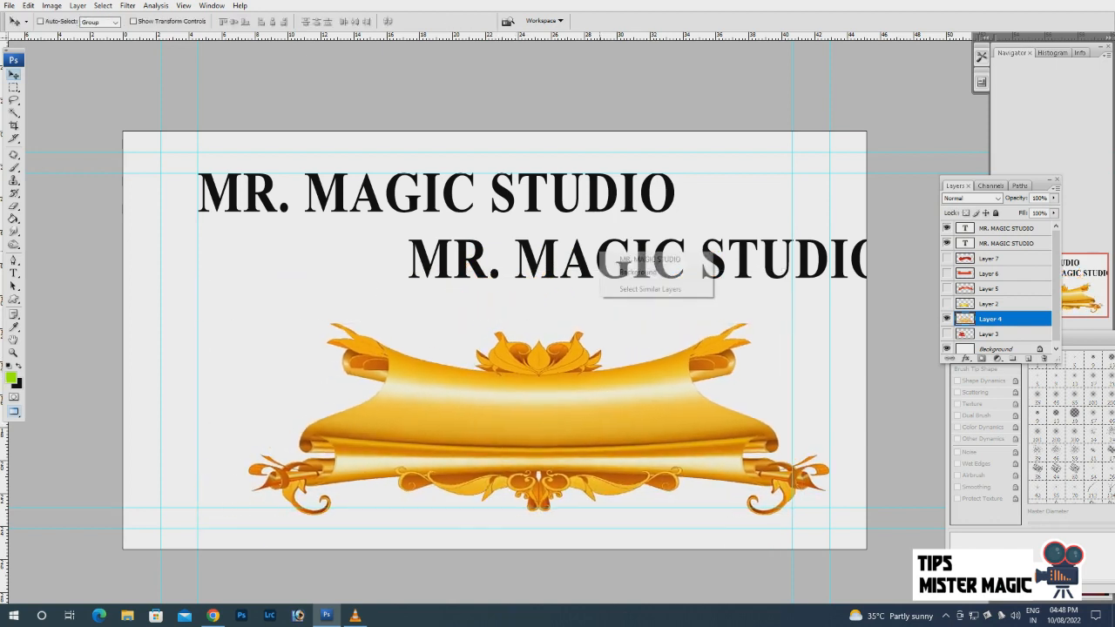
left_click(643, 264)
left_click_drag(648, 264, 555, 415)
key("ctrl+t")
left_click_drag(796, 414, 677, 431)
left_click_drag(583, 405, 594, 409)
key("Return")
key("t")
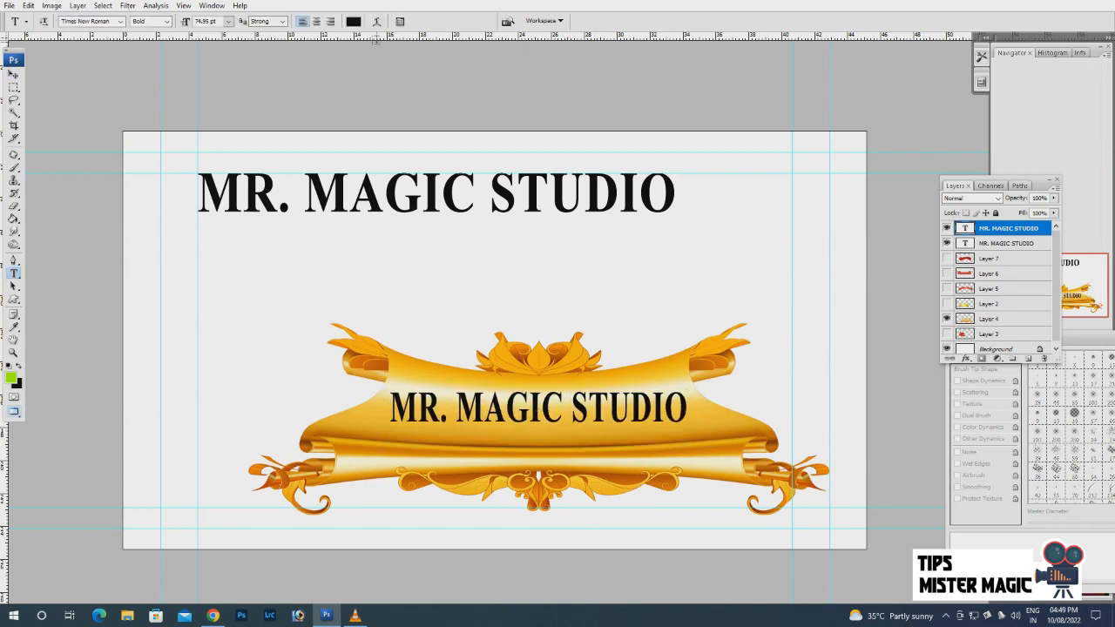
Apply a Fisheye warp with bend 15% to the MR. MAGIC STUDIO line on the golden scroll.
left_click(376, 20)
left_click(830, 98)
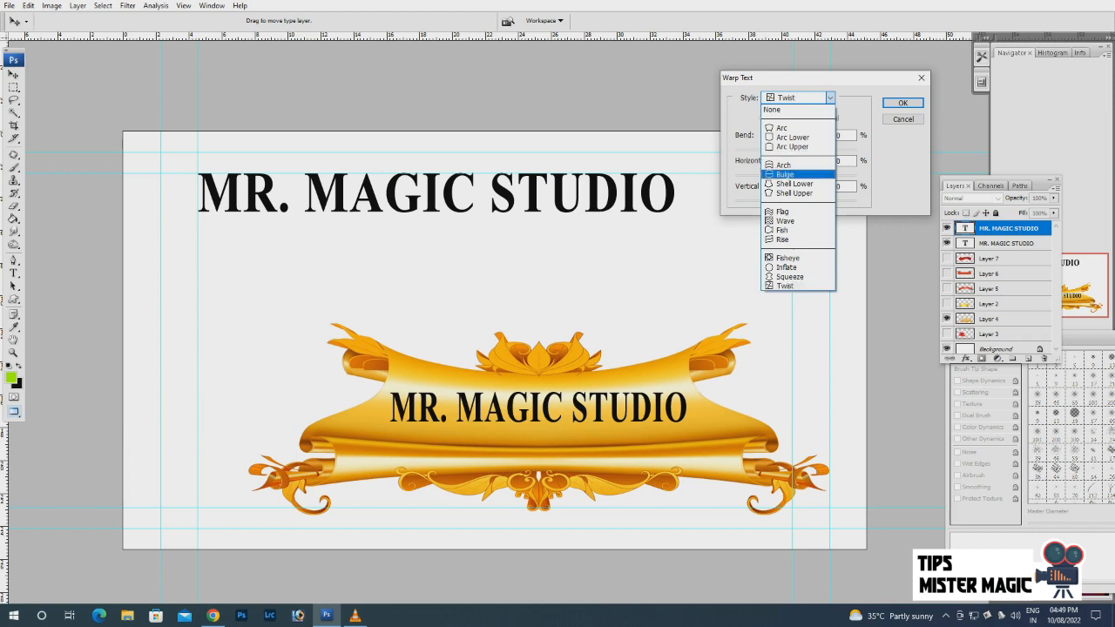
left_click(786, 174)
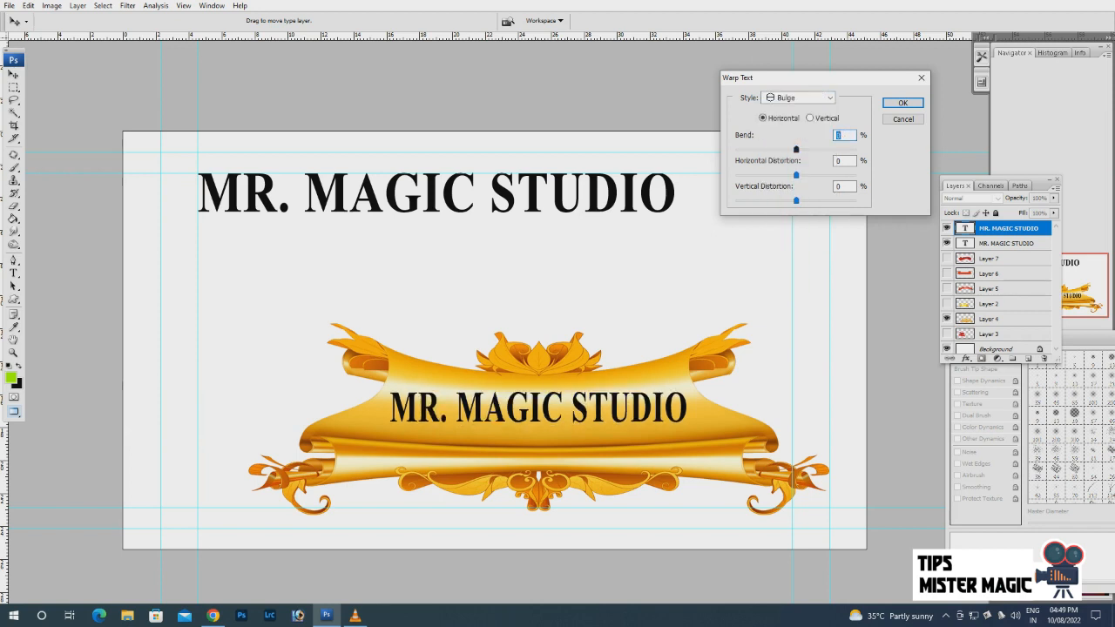
left_click(831, 98)
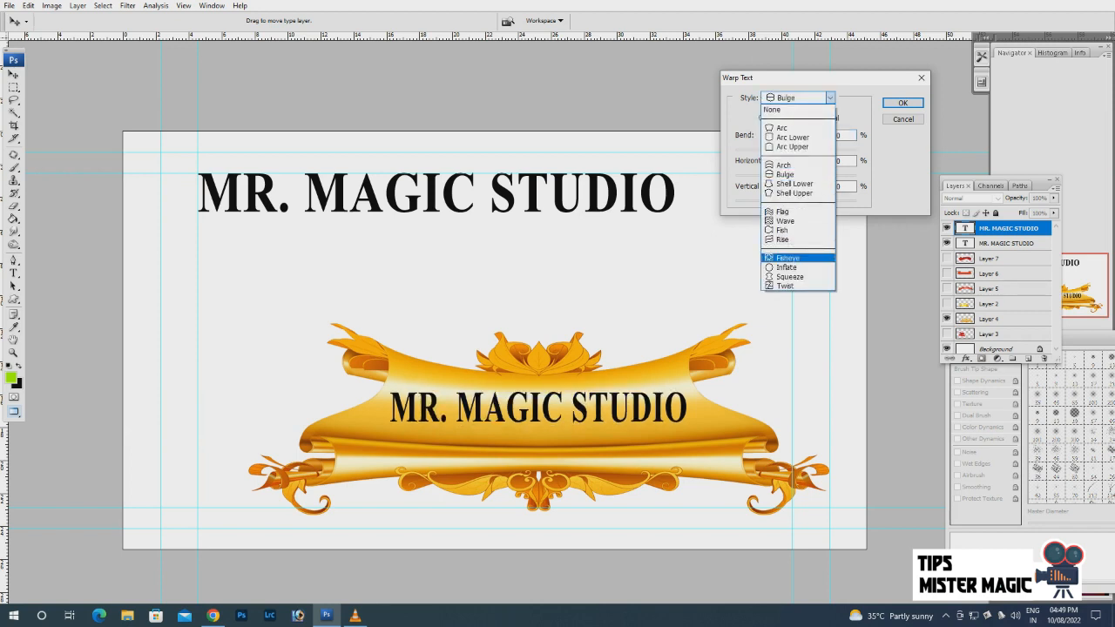
left_click(788, 258)
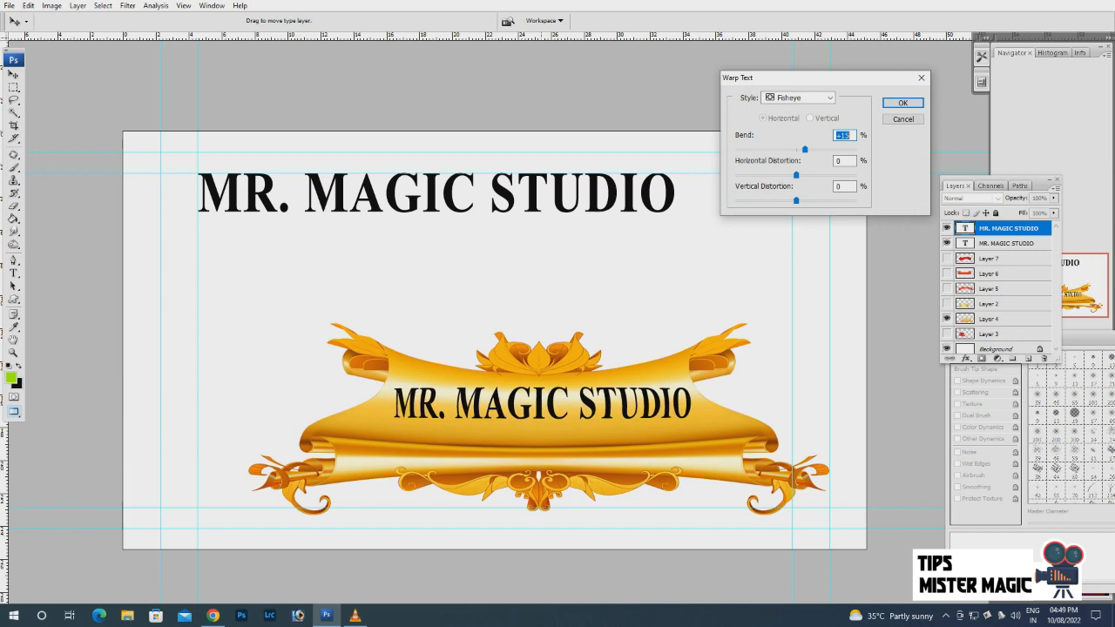
type("0")
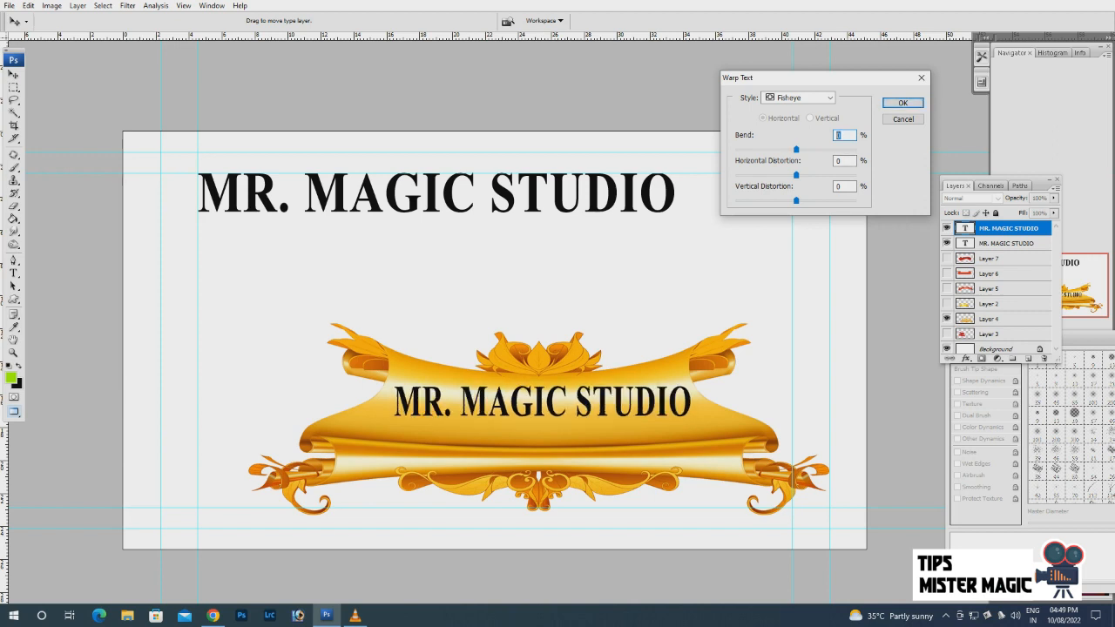
type("15")
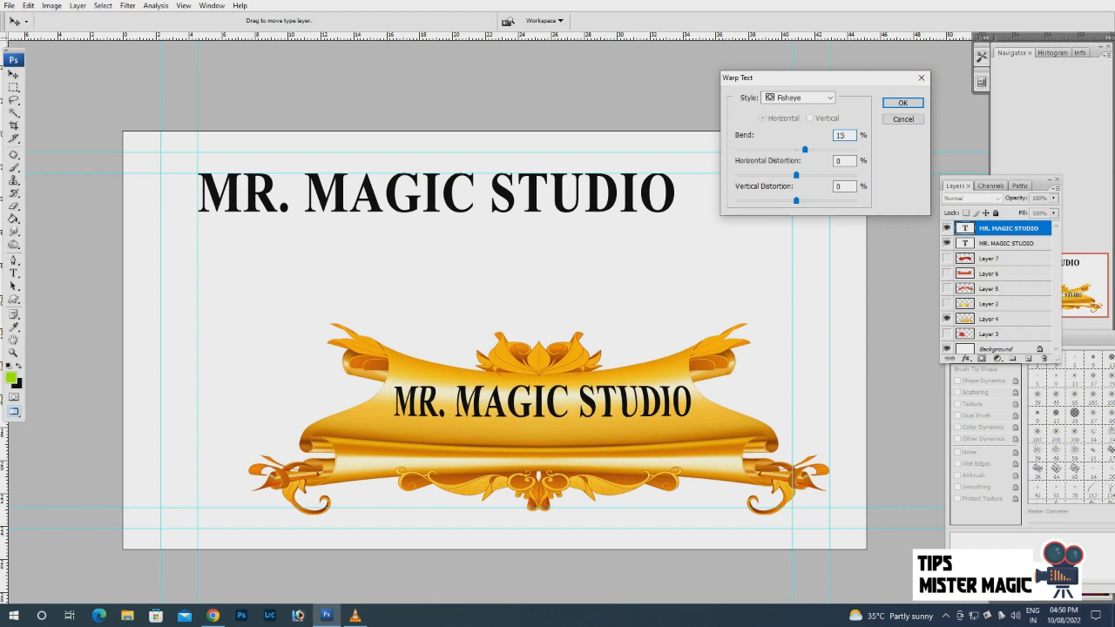
key("Return")
Hide the warped text and Layer 4's golden scroll, then show Layer 2's yellow scroll and place it below the remaining text line.
right_click(651, 398)
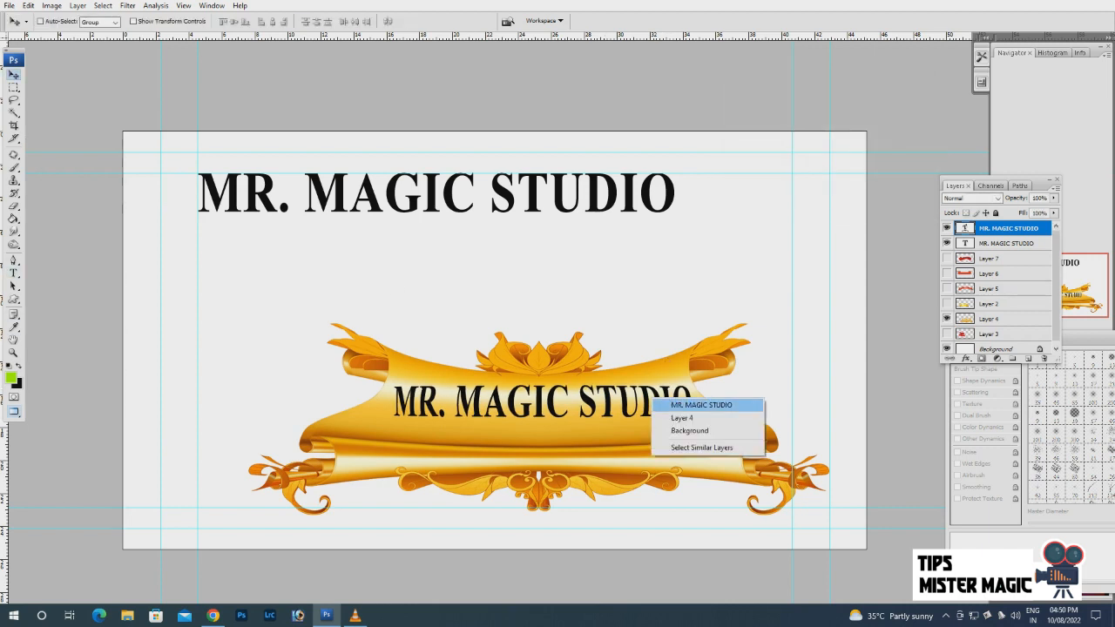
left_click(684, 405)
left_click(947, 228)
right_click(630, 384)
left_click(662, 391)
left_click(947, 319)
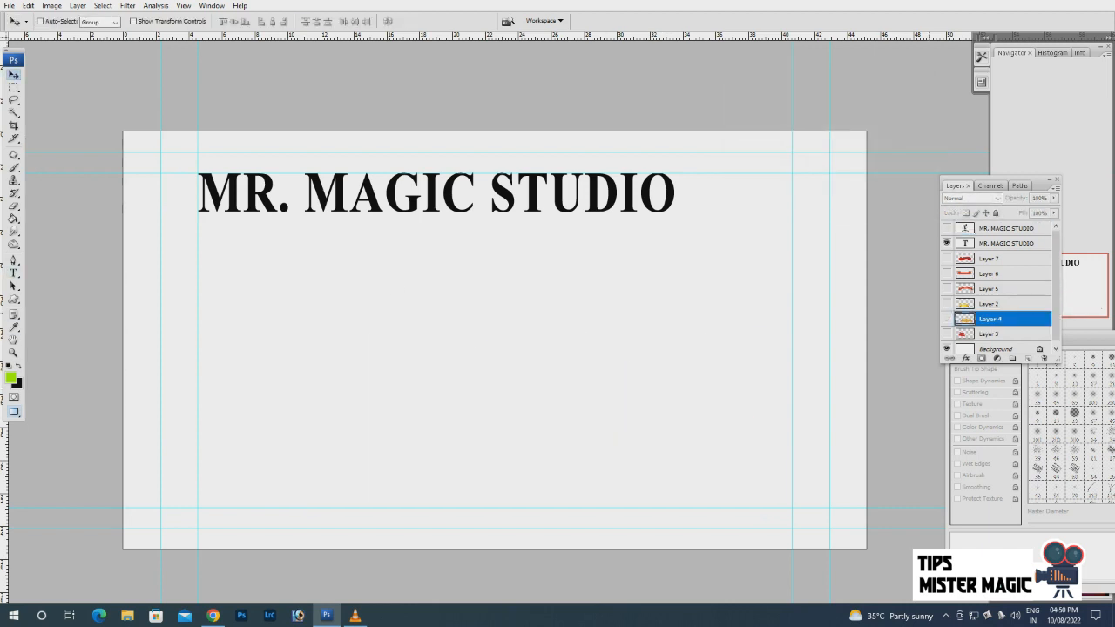
left_click(947, 303)
left_click(989, 303)
left_click_drag(462, 406, 446, 393)
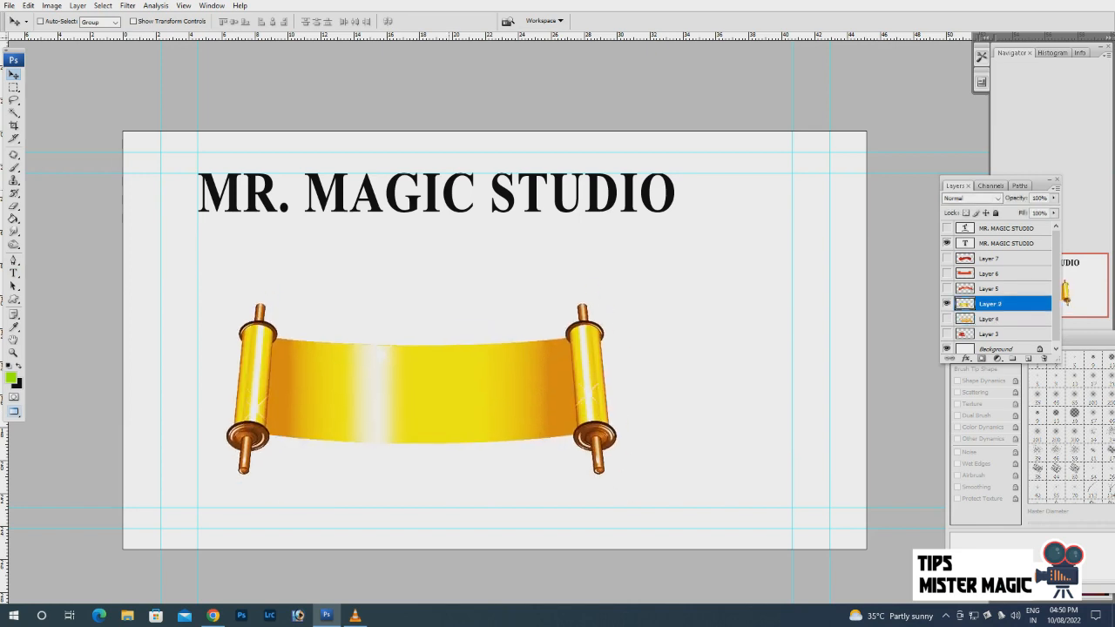
Shift the MR. MAGIC STUDIO line slightly sideways, duplicate it and place the copy over the yellow scroll.
right_click(449, 189)
left_click(492, 198)
mouse_move(492, 197)
left_mouse_down()
mouse_move(508, 213)
mouse_move(498, 197)
left_mouse_up()
right_click(440, 186)
left_click(488, 195)
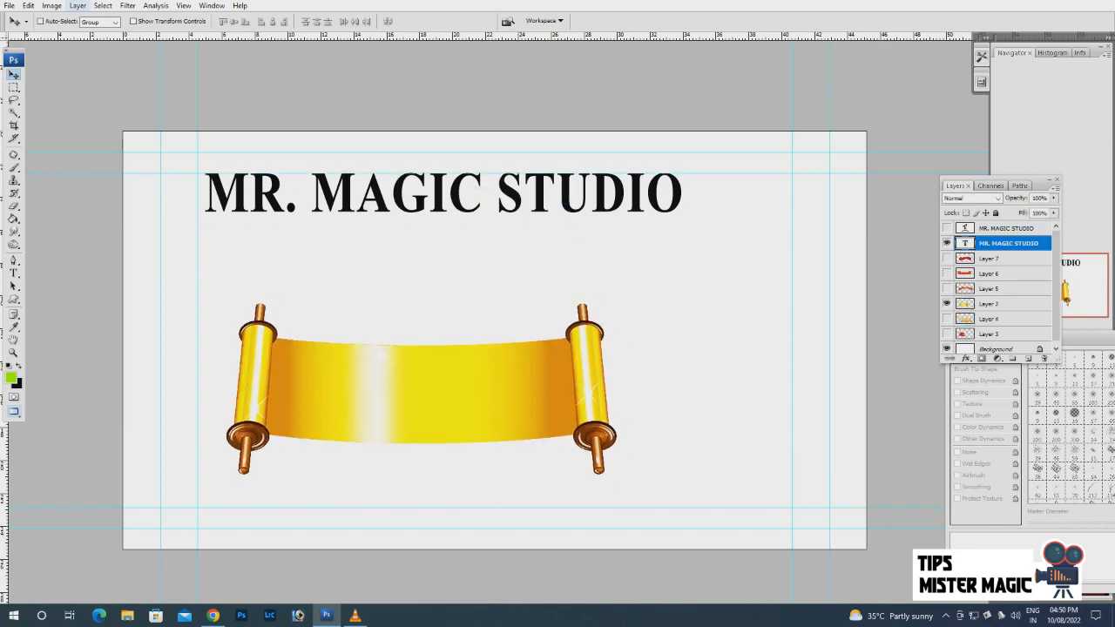
left_click(78, 5)
mouse_move(131, 17)
left_click(261, 67)
left_click_drag(411, 193, 455, 392)
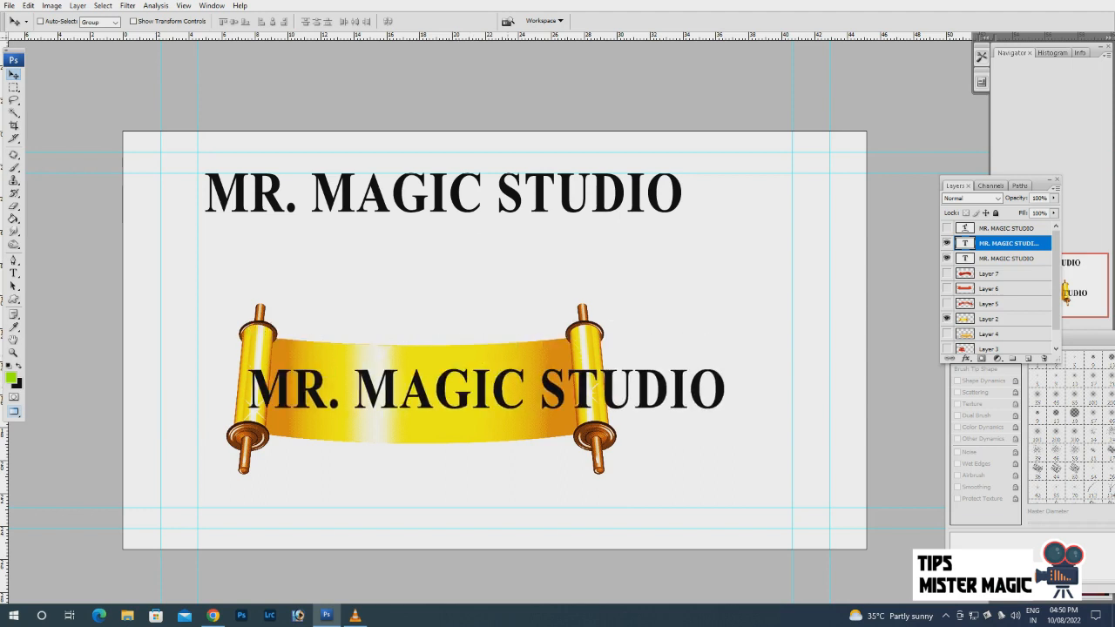
Scale the text copy to 57.3% and centre it on the yellow scroll's panel.
key("ctrl+t")
left_click_drag(727, 427, 524, 398)
left_click_drag(460, 380, 496, 398)
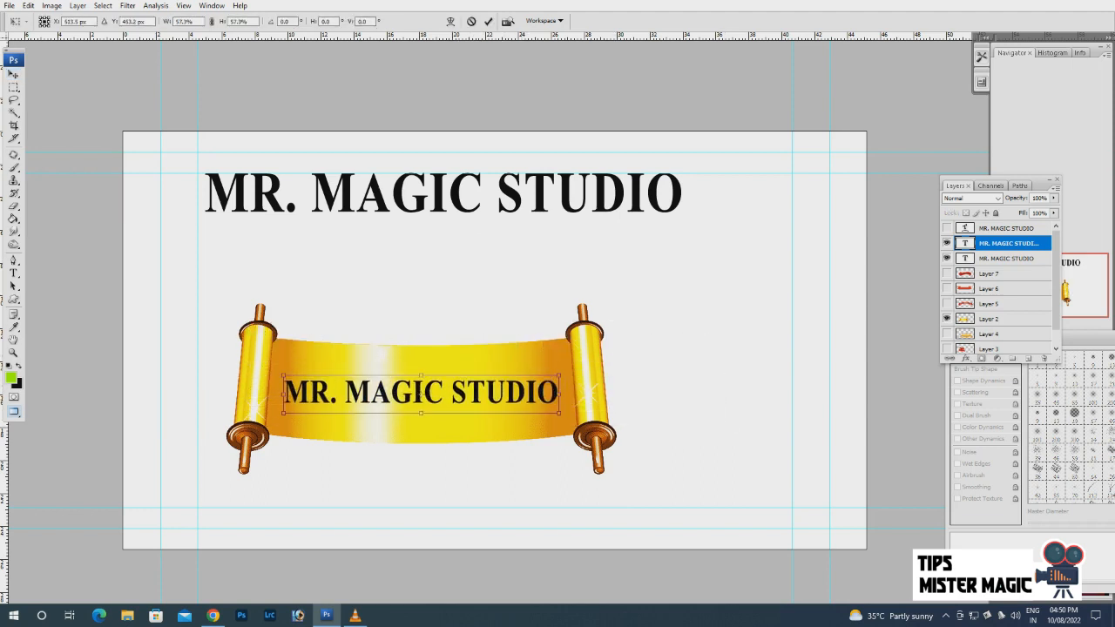
key("Return")
Try the Inflate and Squeeze warp styles on the text copy over the yellow scroll.
key("t")
left_click(377, 21)
left_click(797, 98)
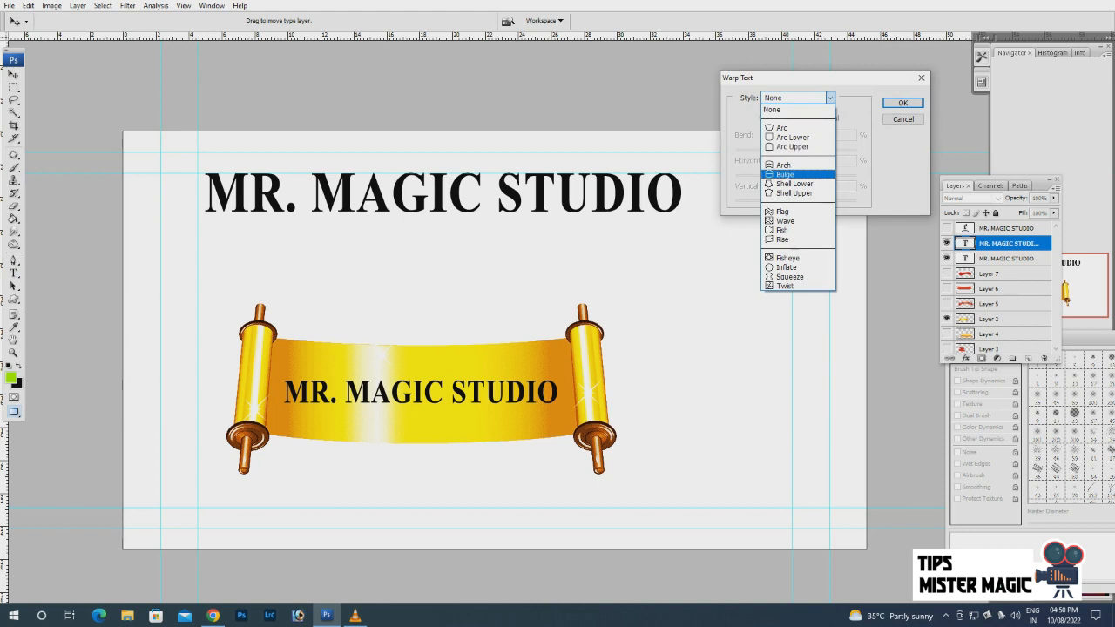
left_click(787, 267)
mouse_move(826, 149)
left_mouse_down()
mouse_move(781, 149)
mouse_move(808, 149)
left_mouse_up()
left_click(797, 97)
left_click(789, 277)
Apply a horizontal Bulge warp with bend -2% to the text copy and shift it slightly lower on the scroll.
left_click(797, 97)
left_click(788, 173)
left_click_drag(792, 149, 795, 149)
left_click_drag(551, 392, 550, 395)
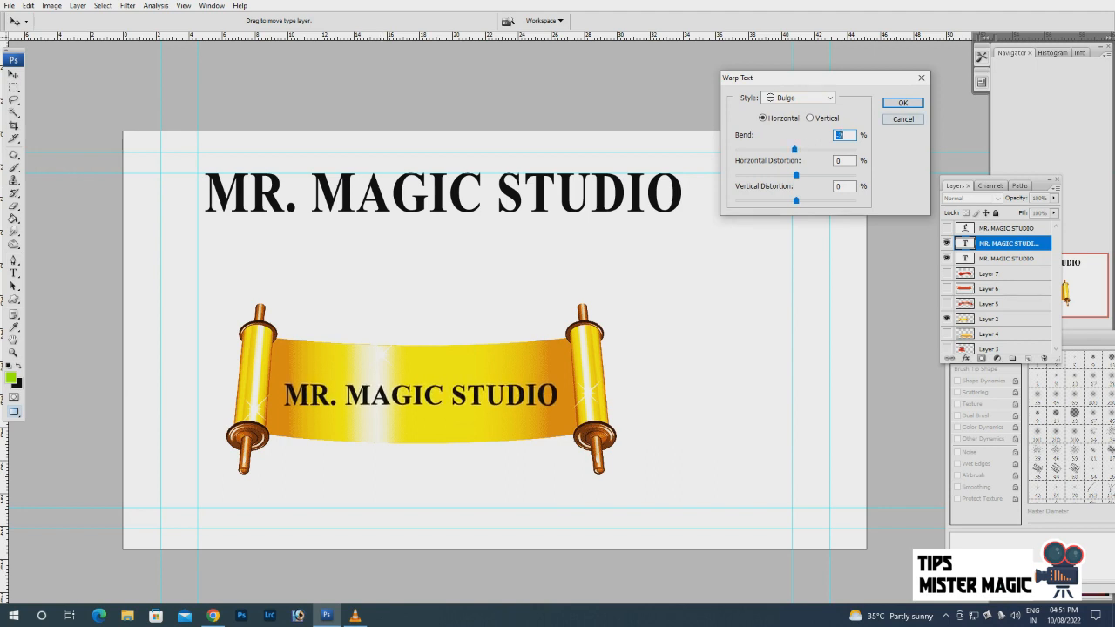
key("Return")
Stretch the warped text's height and re-centre it vertically on the yellow scroll.
key("ctrl+t")
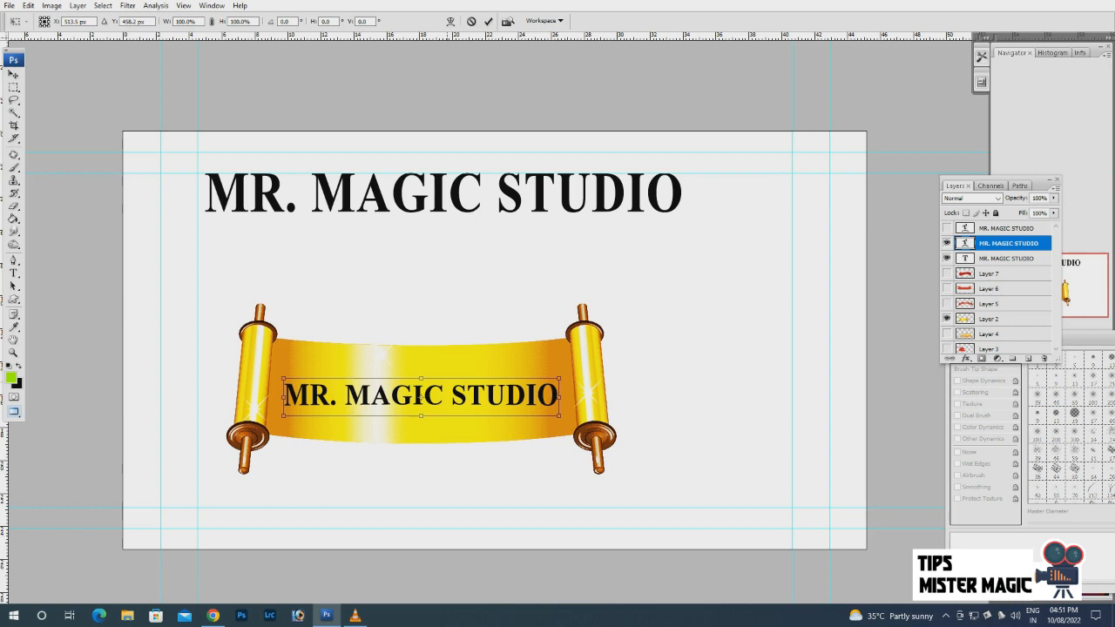
key("Return")
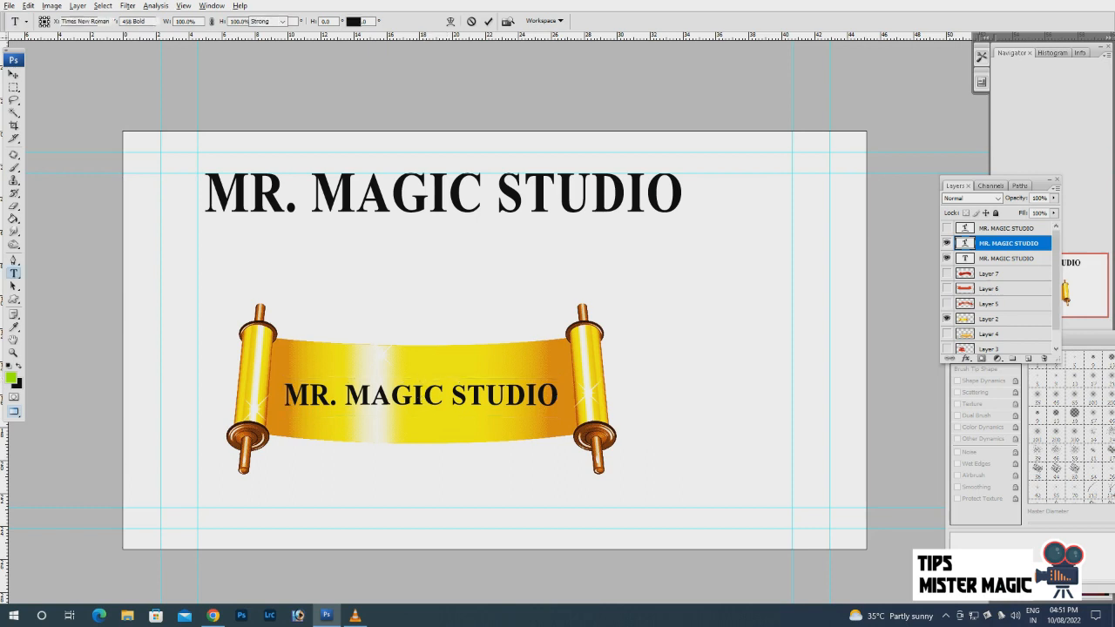
key("ctrl+t")
key("v")
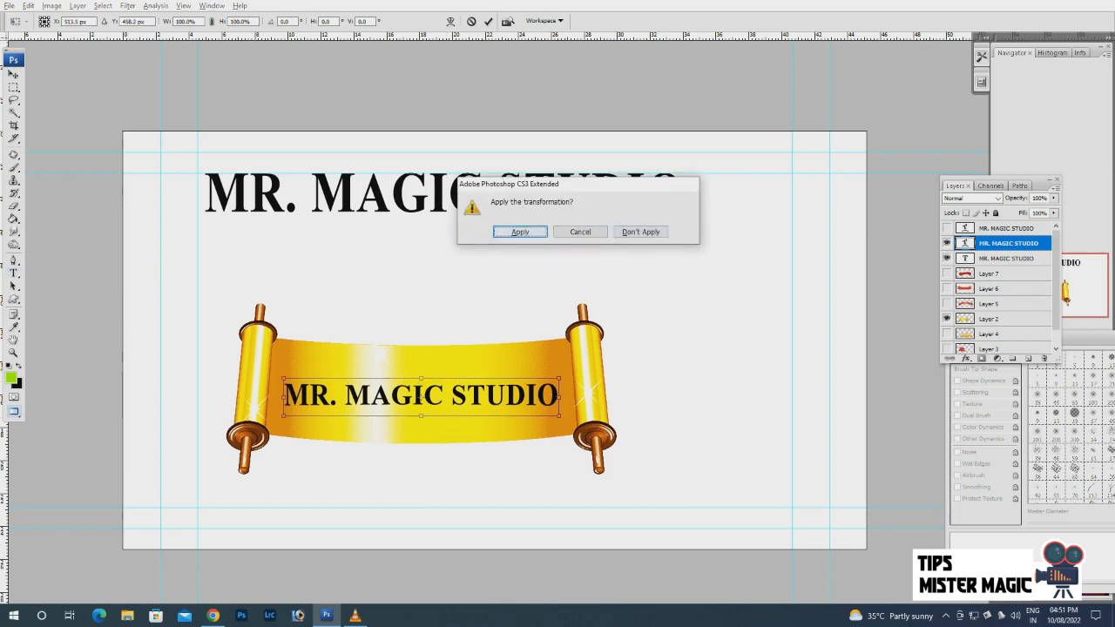
key("Return")
key("ctrl+t")
left_click_drag(421, 379, 421, 360)
left_click_drag(471, 389, 466, 399)
key("Return")
Try a Bulge bend of -6% and the Fisheye warp style on the yellow scroll's text.
key("t")
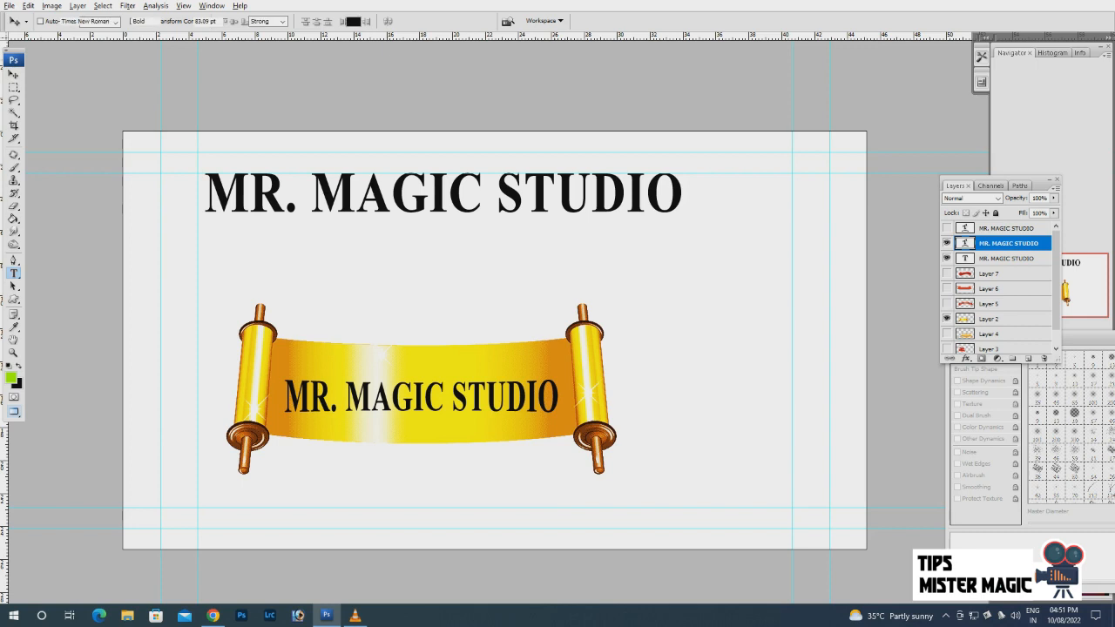
left_click(377, 21)
left_click_drag(794, 149, 792, 149)
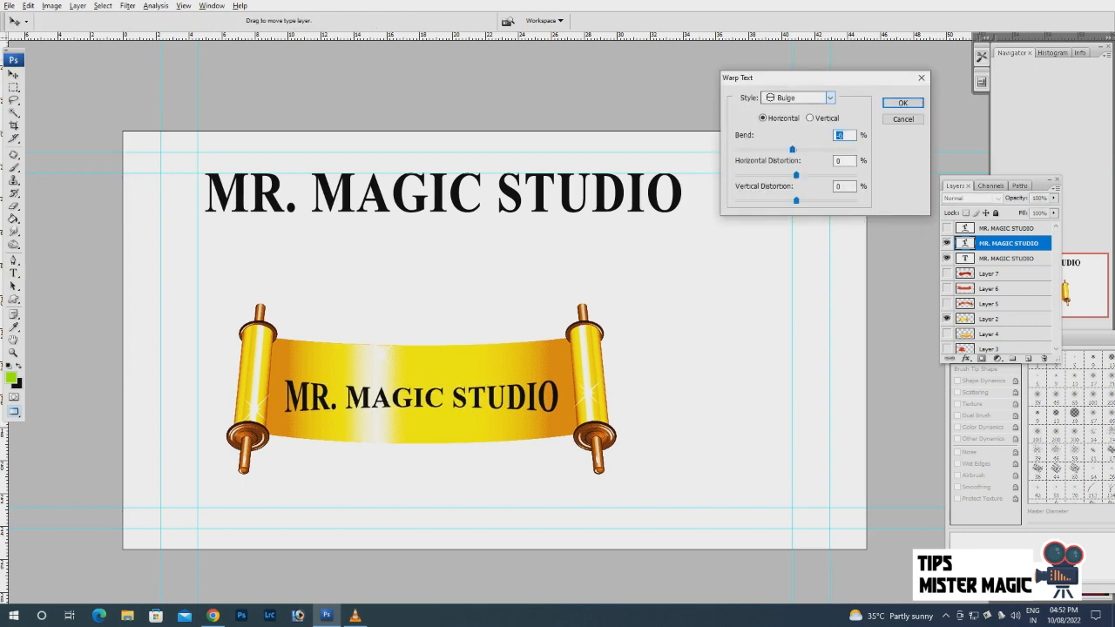
left_click(797, 98)
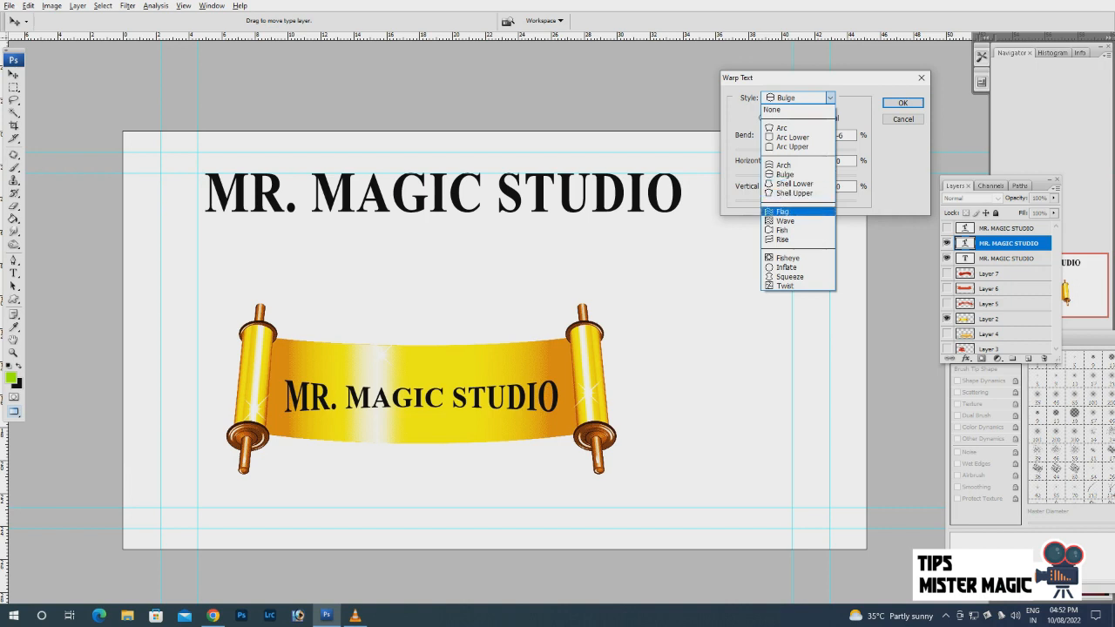
left_click(788, 258)
left_click_drag(792, 149, 782, 149)
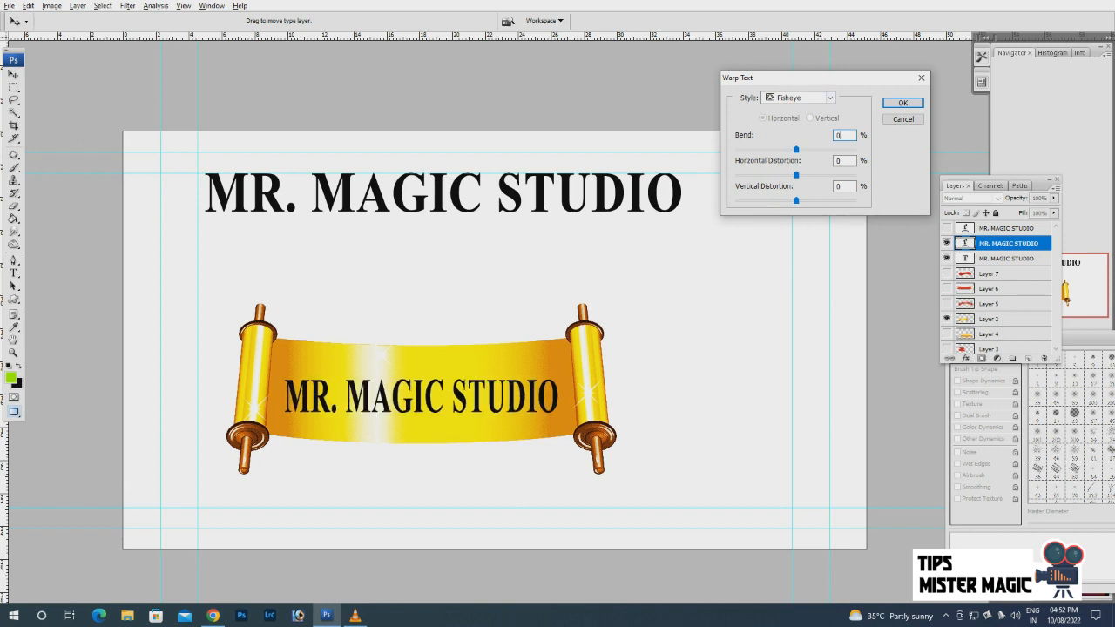
Apply a horizontal Squeeze warp with bend -16% to the yellow scroll's text.
left_click(797, 98)
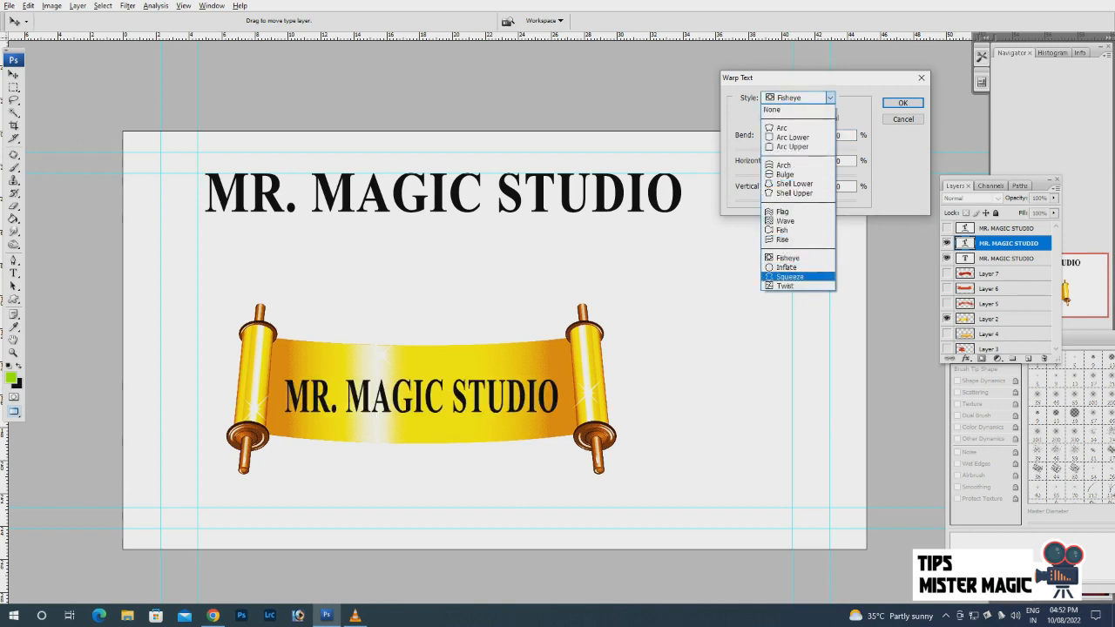
left_click(789, 276)
left_click_drag(809, 149, 787, 149)
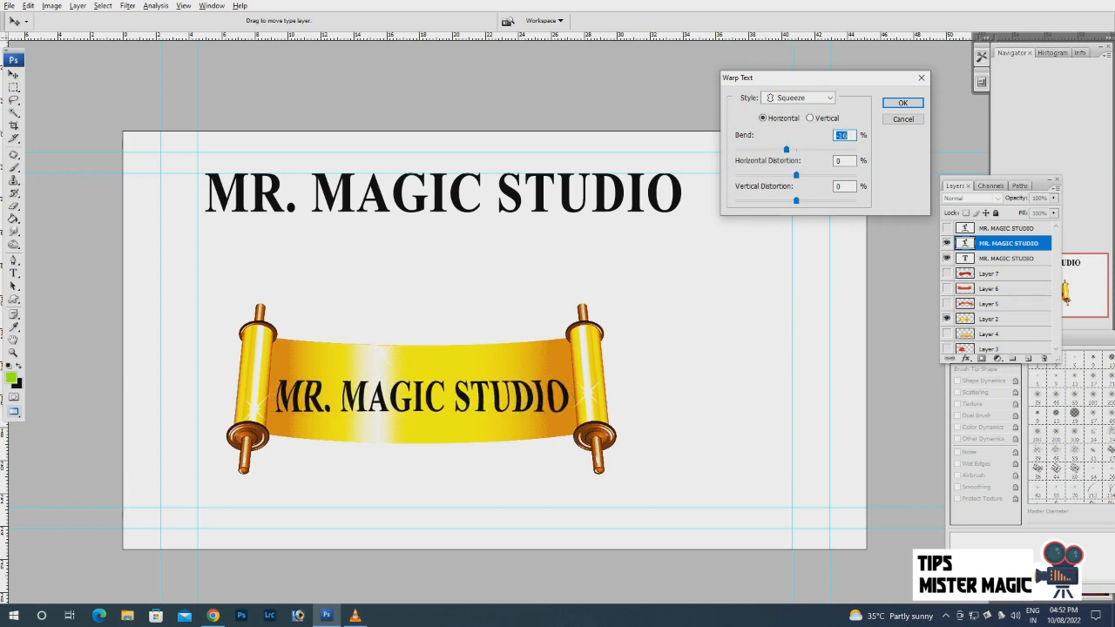
left_click(902, 103)
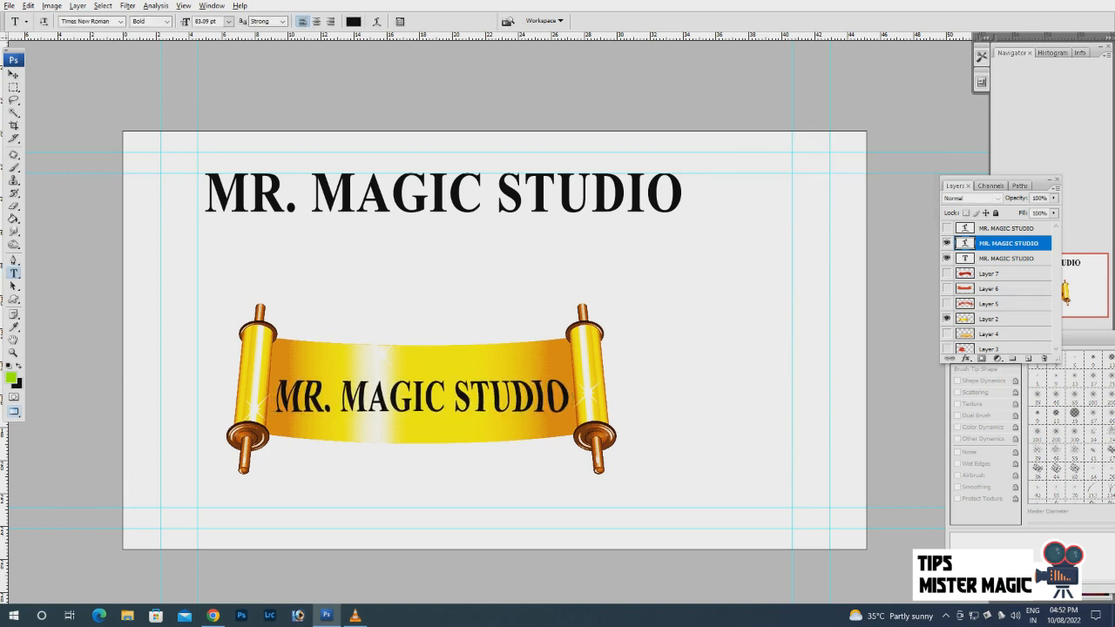
Hide the squeezed text and Layer 2's yellow scroll, then show Layer 5's red ribbon and position it below the remaining text line.
left_click(948, 244)
left_click(13, 75)
right_click(491, 363)
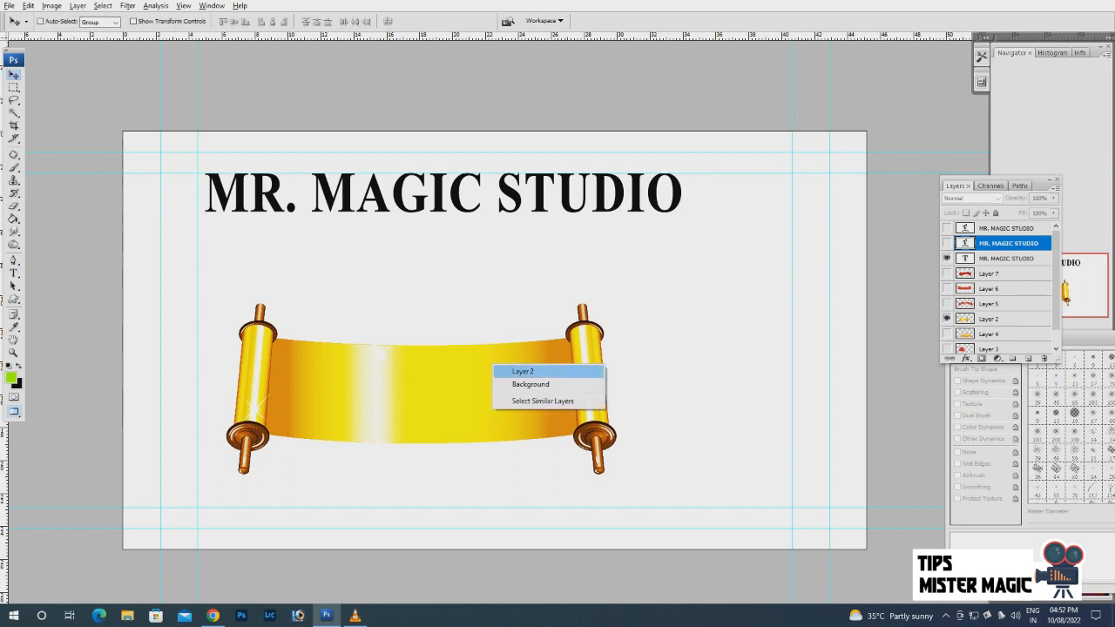
left_click(516, 368)
left_click(947, 319)
left_click(947, 303)
right_click(490, 318)
left_click(519, 323)
left_click_drag(519, 323, 520, 344)
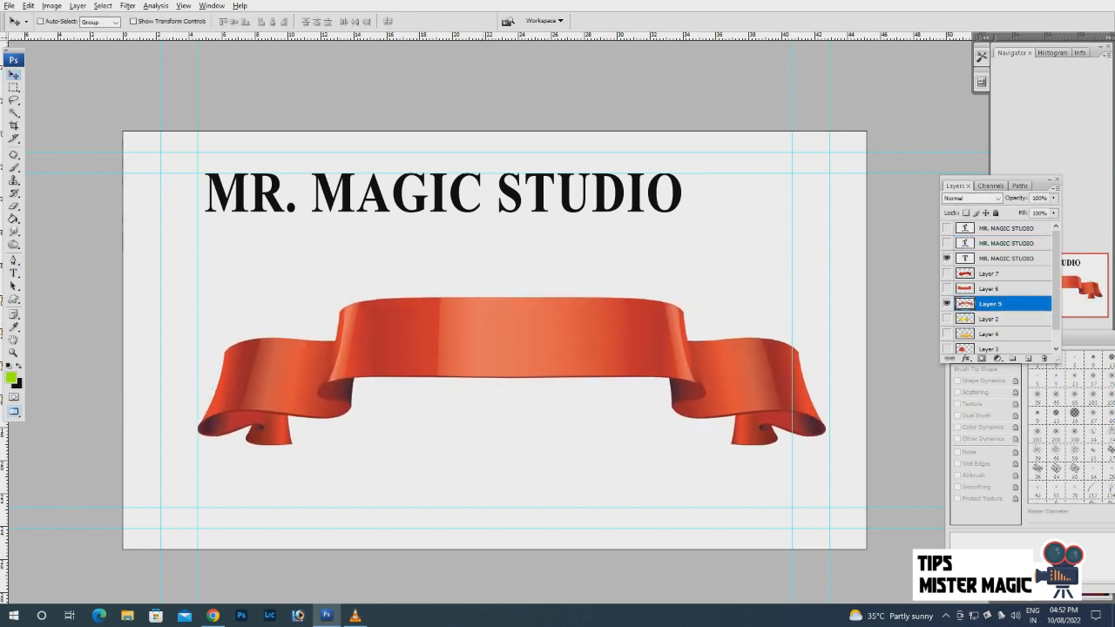
Duplicate the MR. MAGIC STUDIO line and place the copy just above the red ribbon.
right_click(436, 203)
left_click(466, 210)
left_click_drag(462, 210, 514, 285, "alt")
key("ctrl+t")
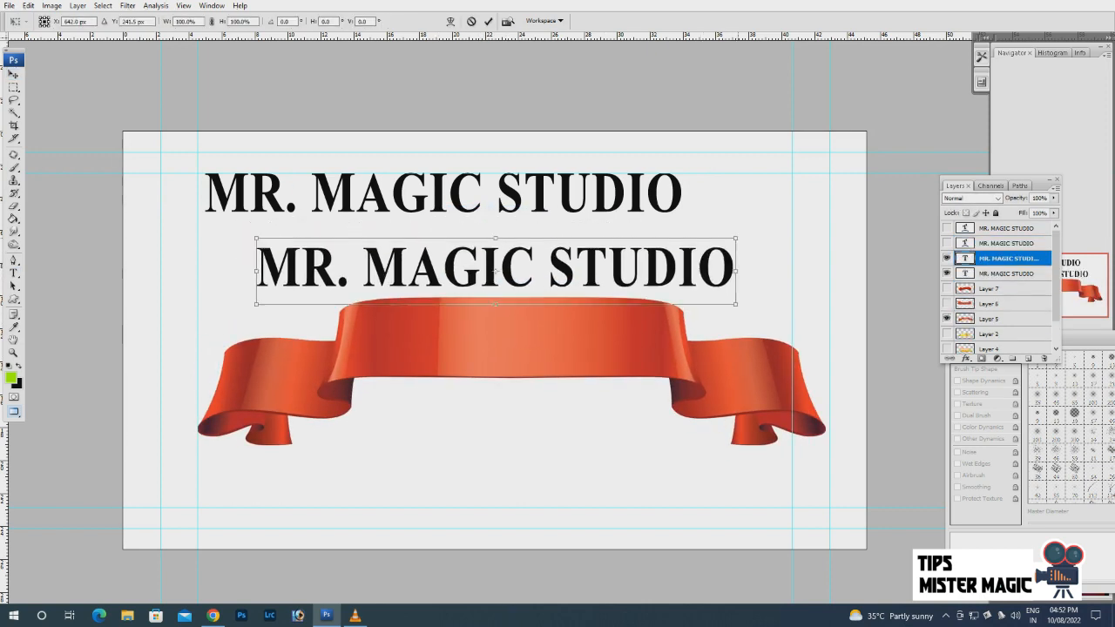
left_click_drag(737, 239, 655, 250)
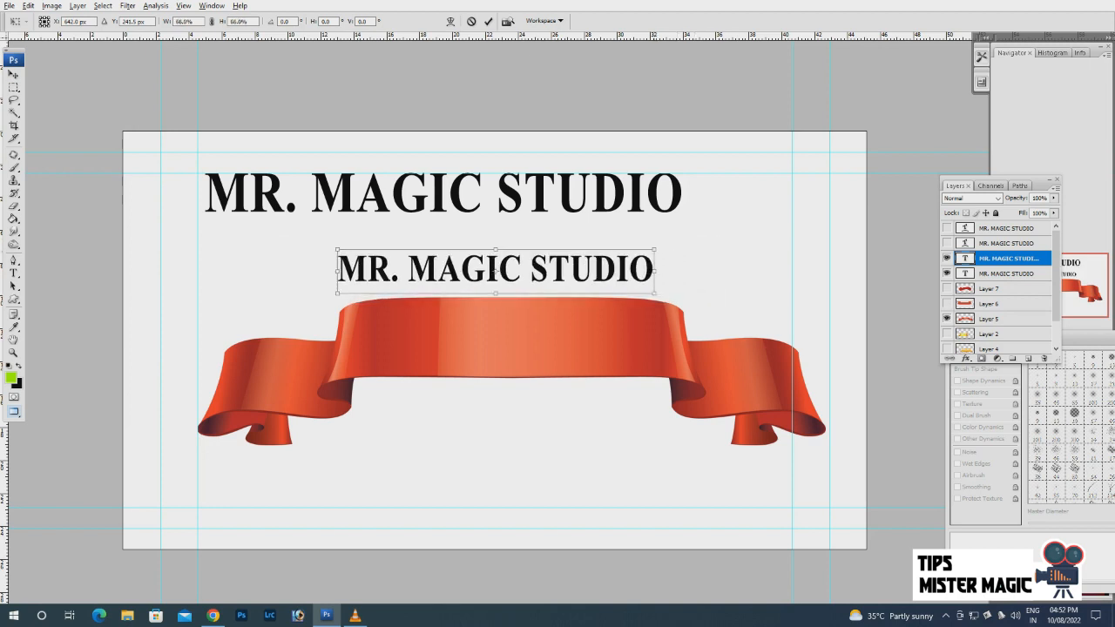
key("Return")
key("ctrl+z")
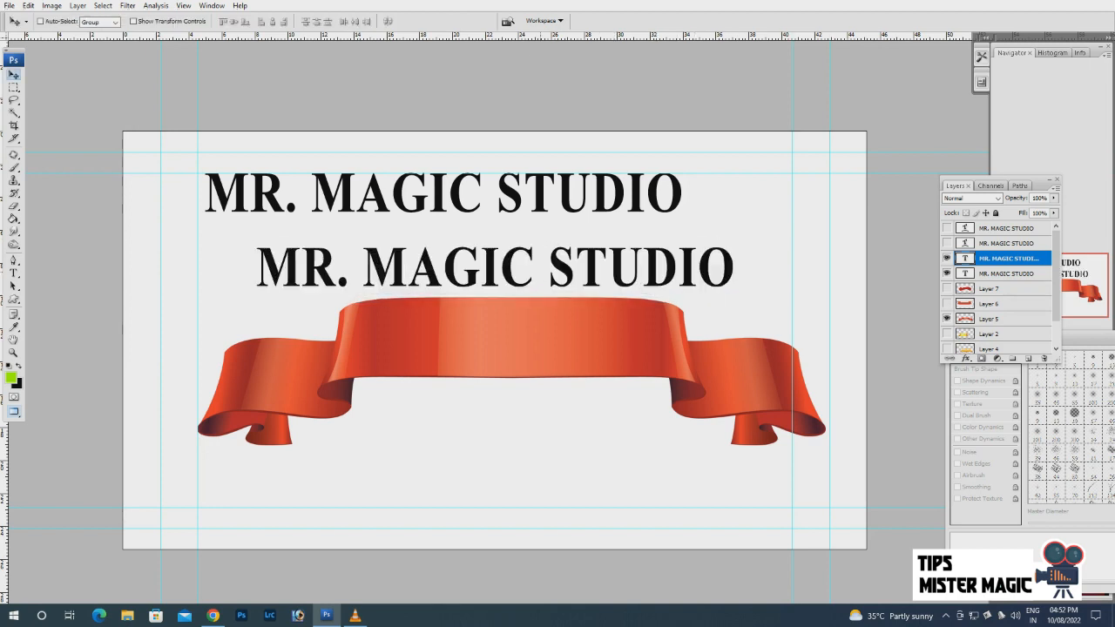
Scale the text copy to 64.7%, move it onto the red ribbon's centre panel and scale it again to 93.0%.
key("ctrl+t")
left_click_drag(736, 239, 651, 250, "alt+shift")
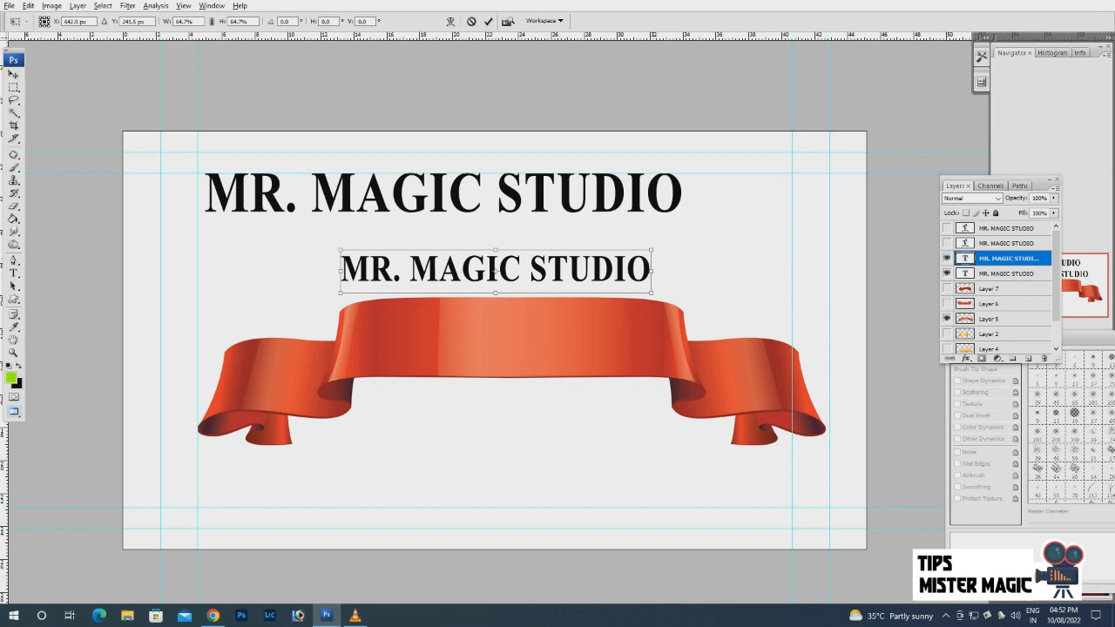
key("Return")
left_click_drag(496, 271, 519, 341)
key("ctrl+t")
left_click_drag(673, 320, 651, 324, "shift")
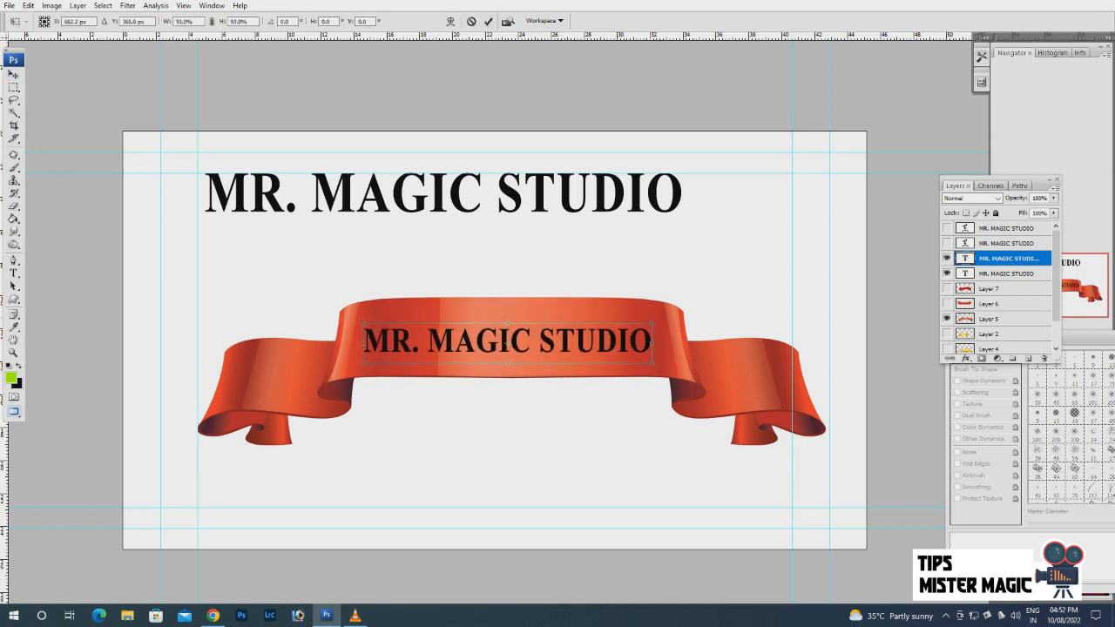
key("Return")
Change the colour of the text on the red ribbon to white.
key("t")
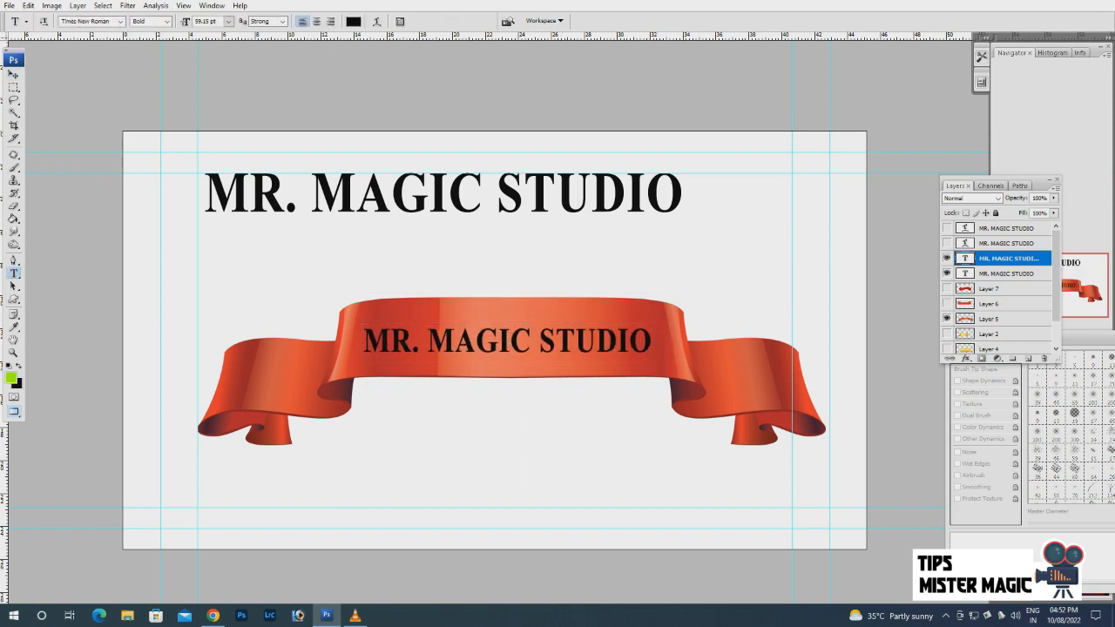
left_click(353, 21)
left_click(708, 275)
key("Return")
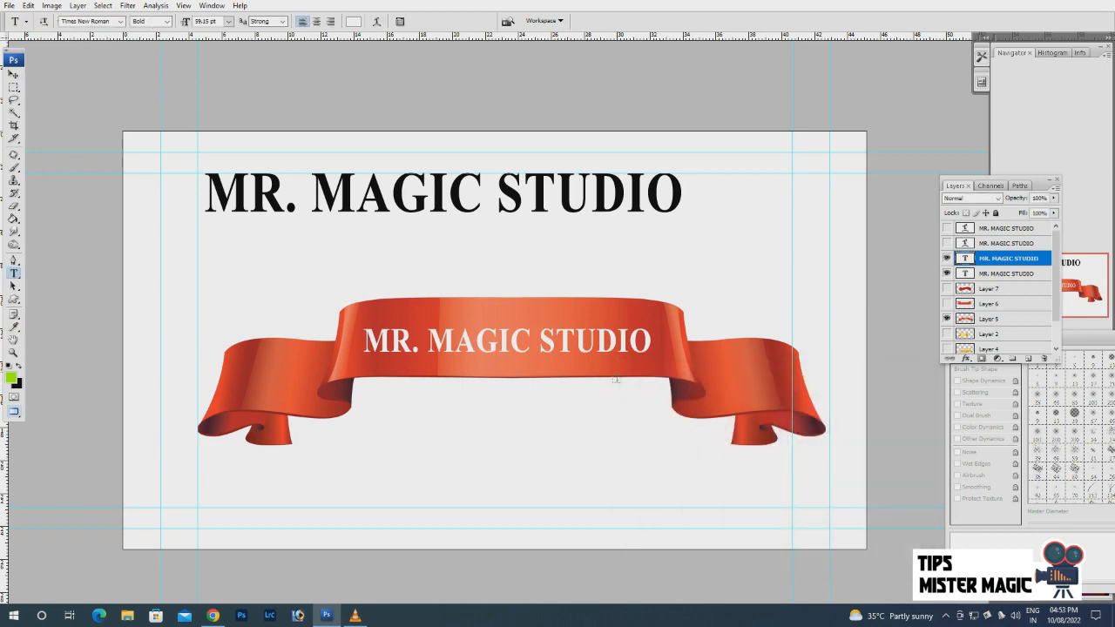
Try warping the white text on the red ribbon with Arc Upper at 14% bend and with Bulge at 9% bend.
left_click(377, 20)
left_click(828, 98)
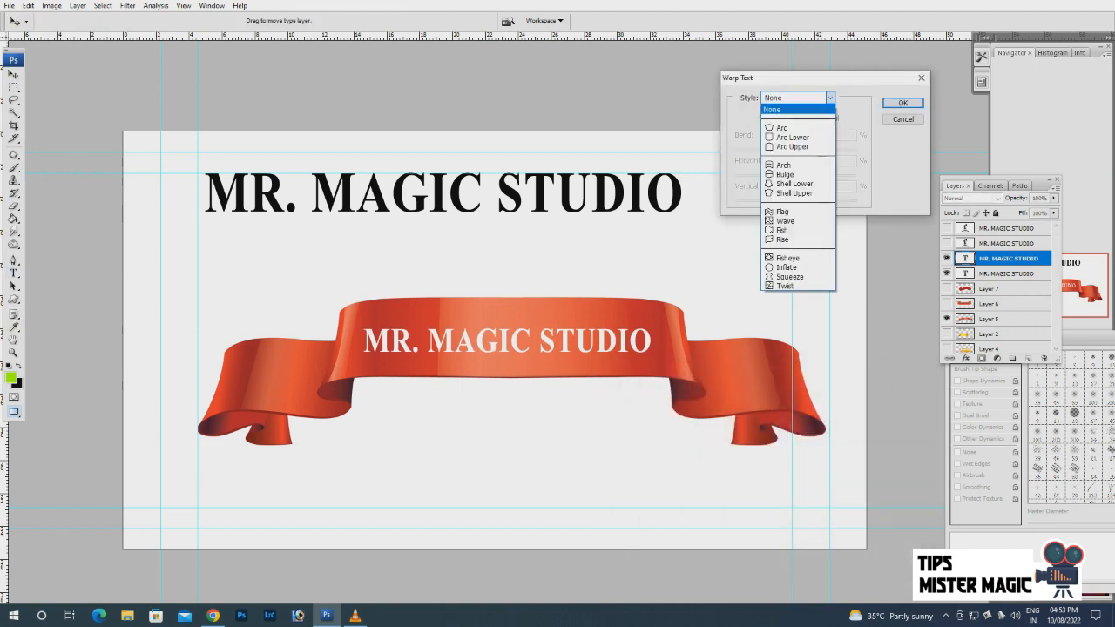
left_click(792, 147)
left_click_drag(826, 149, 805, 149)
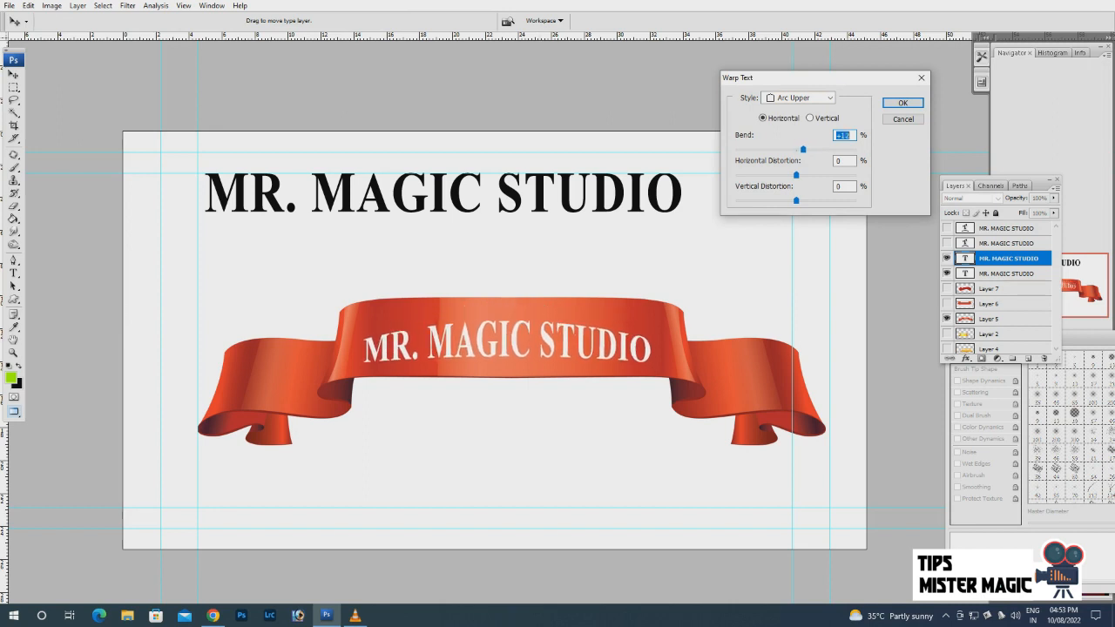
left_click(828, 97)
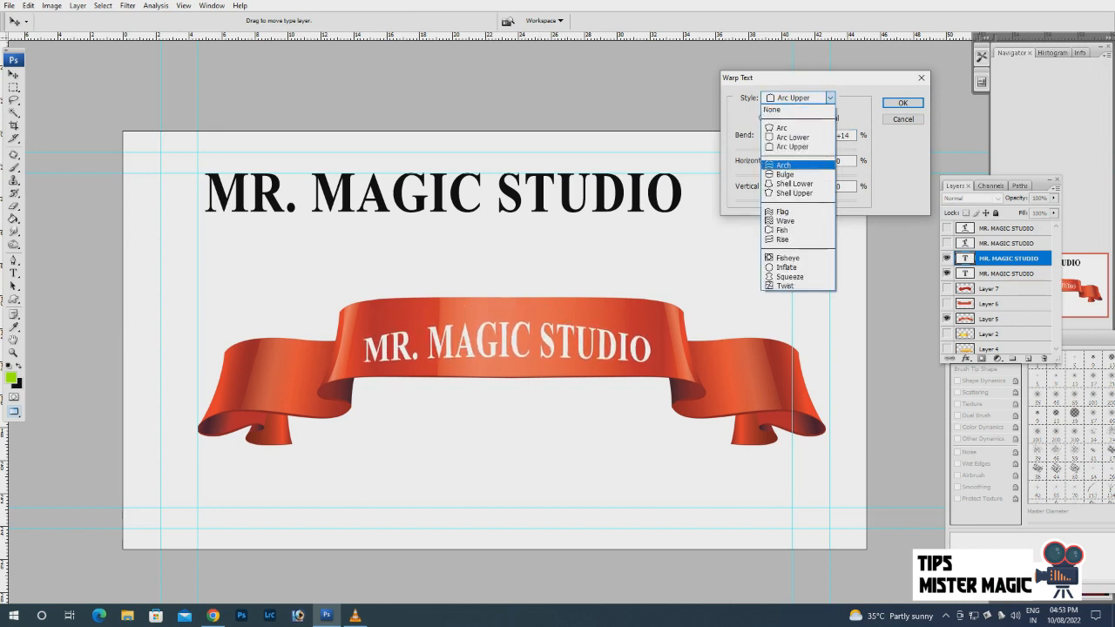
left_click(786, 174)
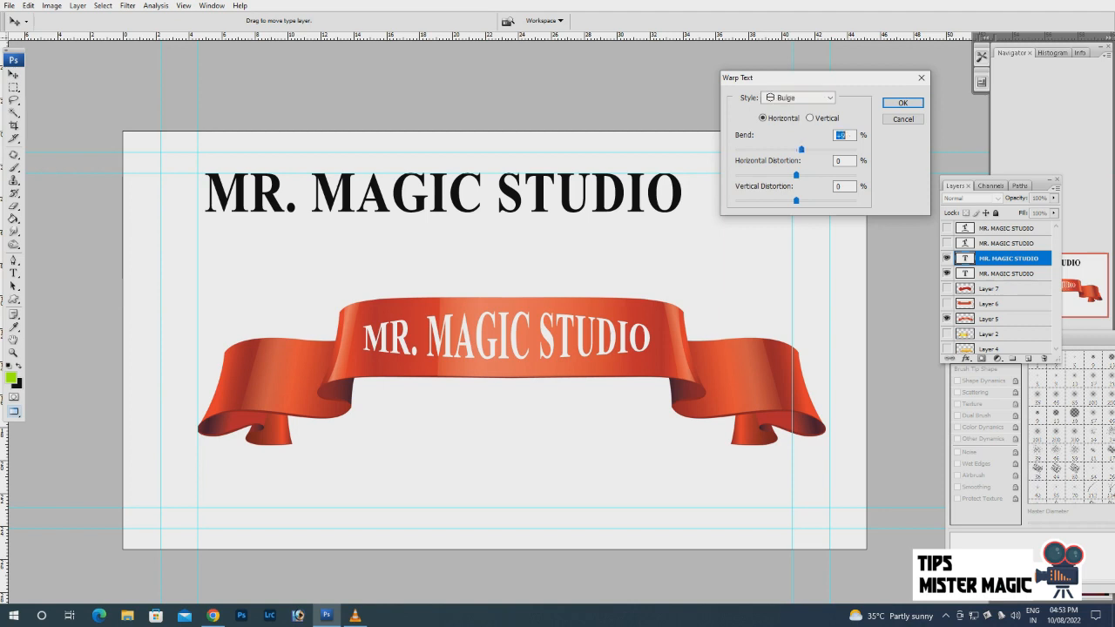
Try the Fisheye warp style with a 24% bend on the ribbon text.
left_click(830, 97)
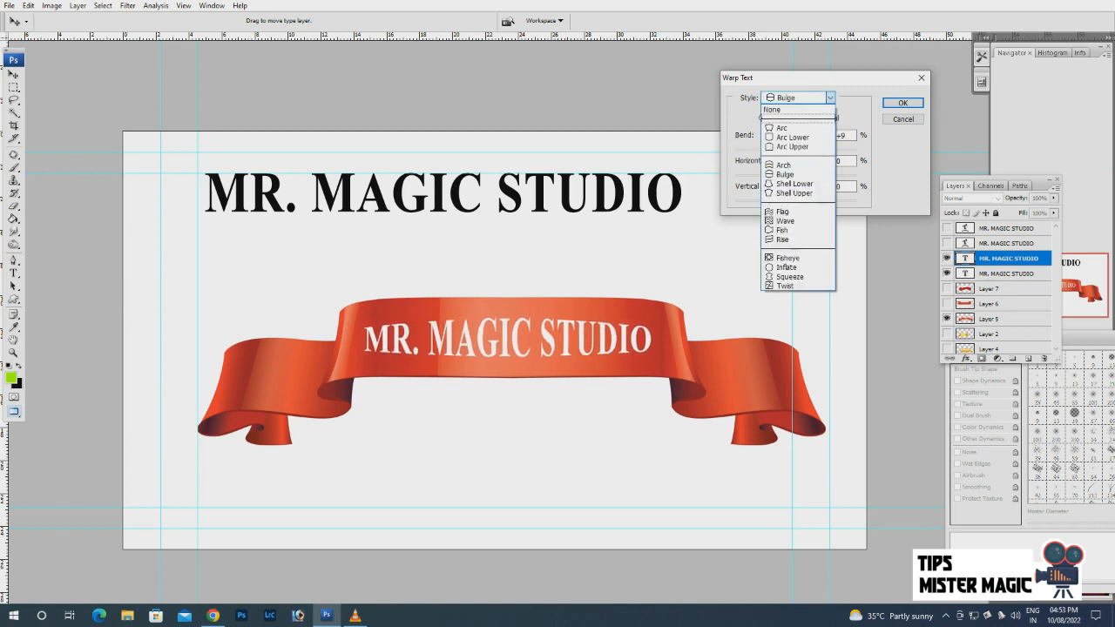
left_click(788, 258)
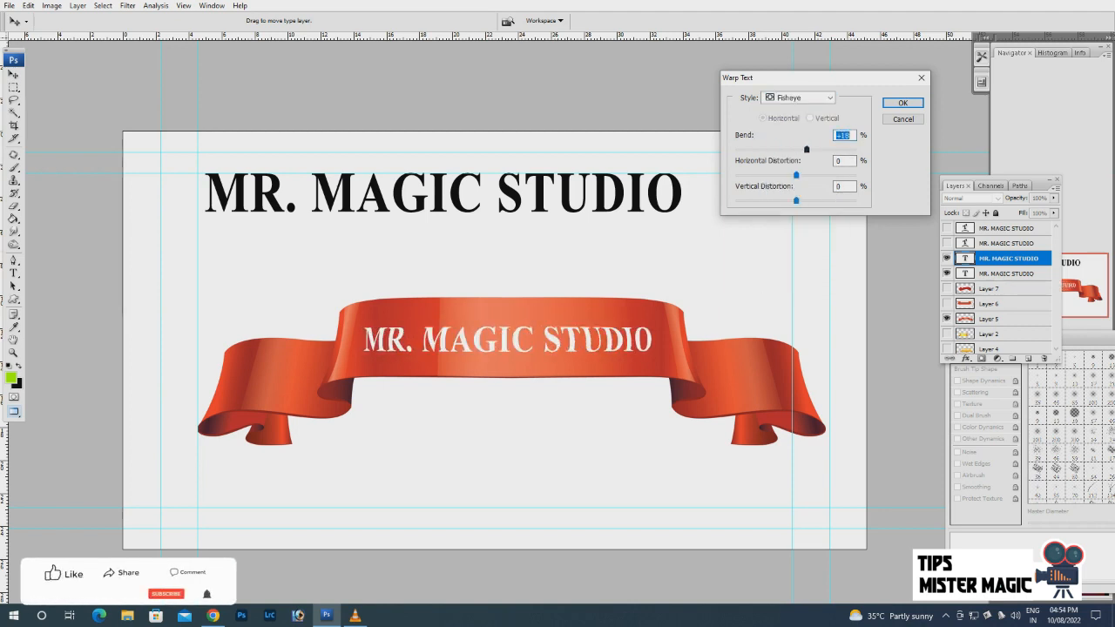
left_click_drag(807, 149, 810, 149)
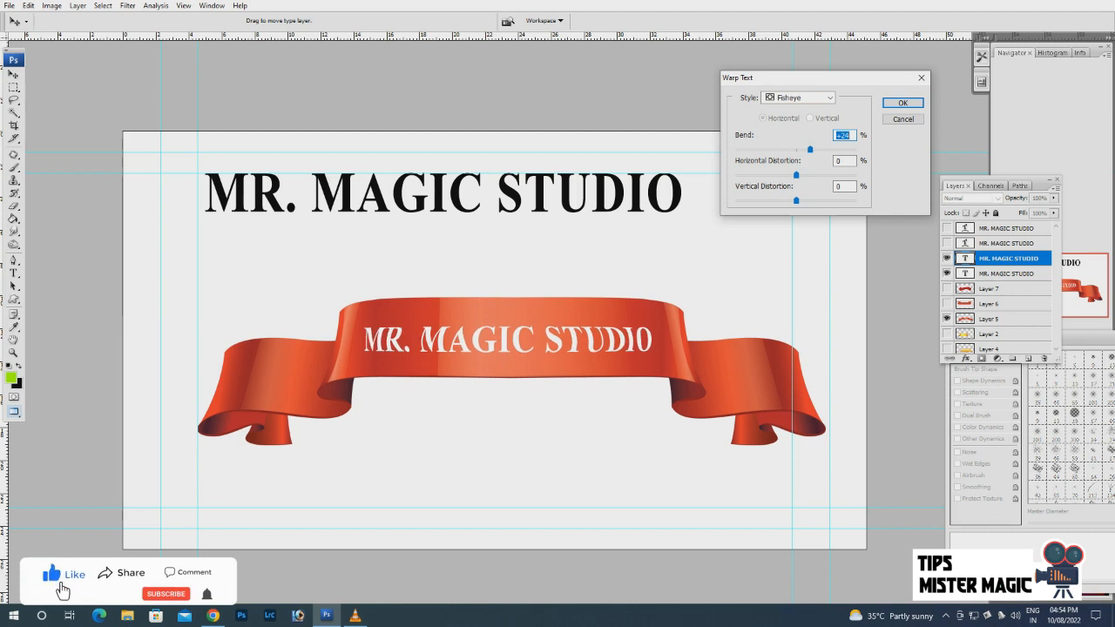
Try the Inflate and Squeeze warp styles on the ribbon text.
left_click(830, 98)
left_click(788, 269)
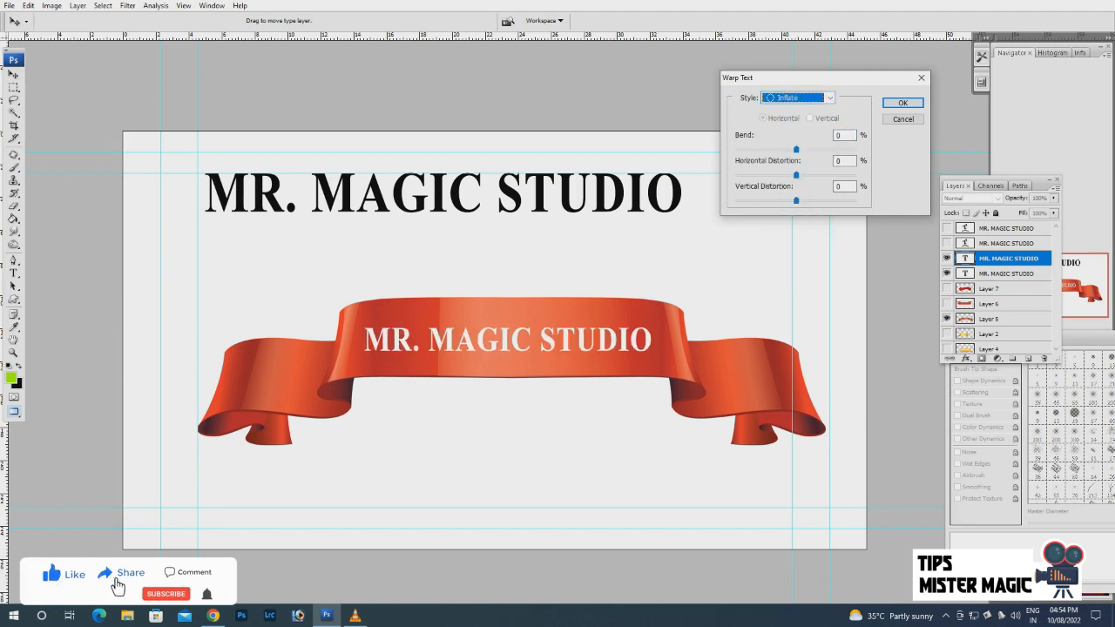
mouse_move(804, 149)
left_mouse_down()
mouse_move(779, 149)
mouse_move(805, 149)
left_mouse_up()
left_click(798, 97)
left_click(788, 277)
Apply a Fisheye warp with a 15% bend to the ribbon text and scale it to 105.7%.
left_click(798, 97)
left_click(789, 256)
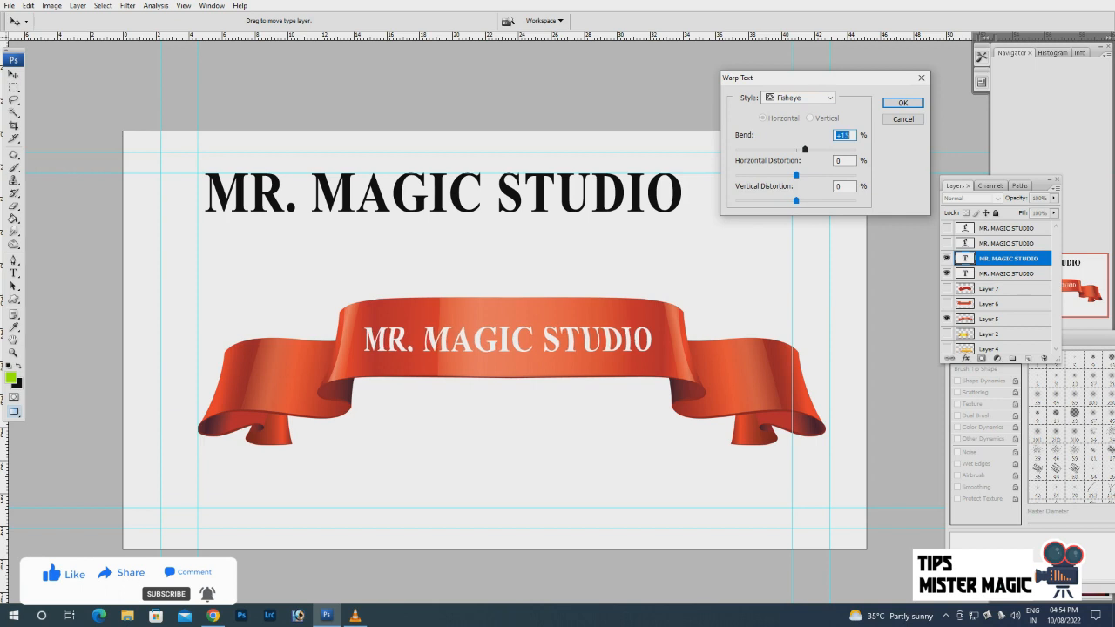
left_click(902, 102)
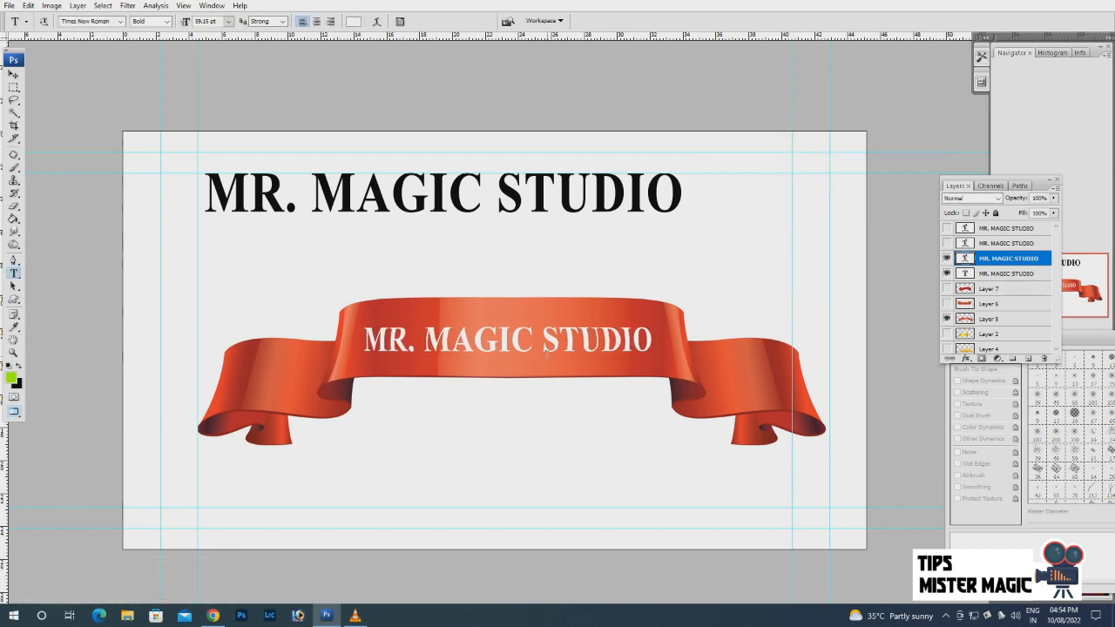
key("ctrl+t")
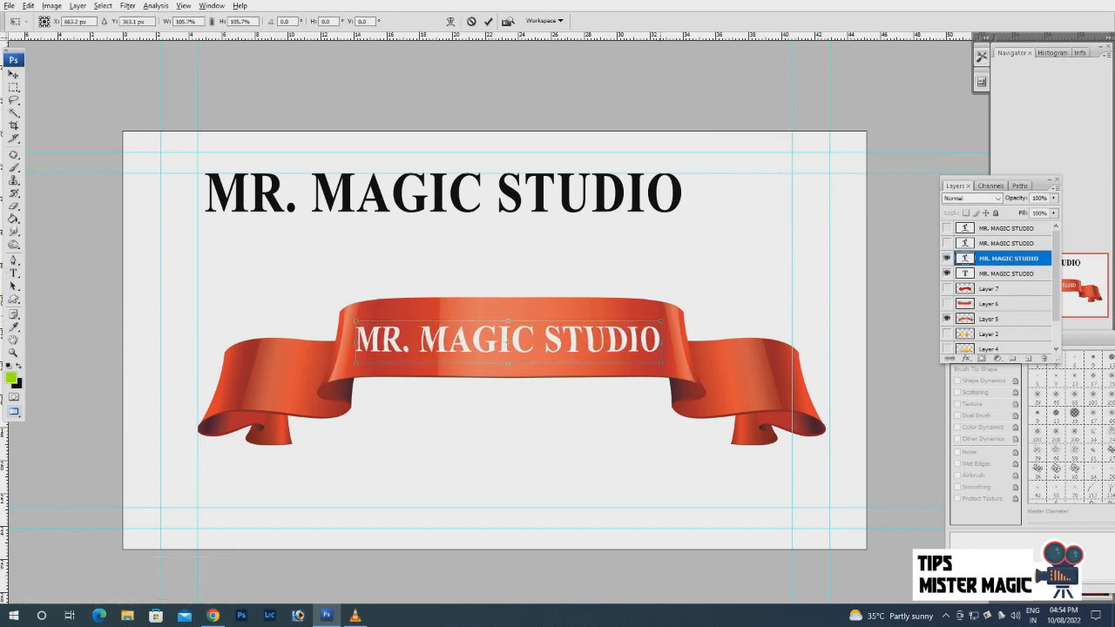
key("Return")
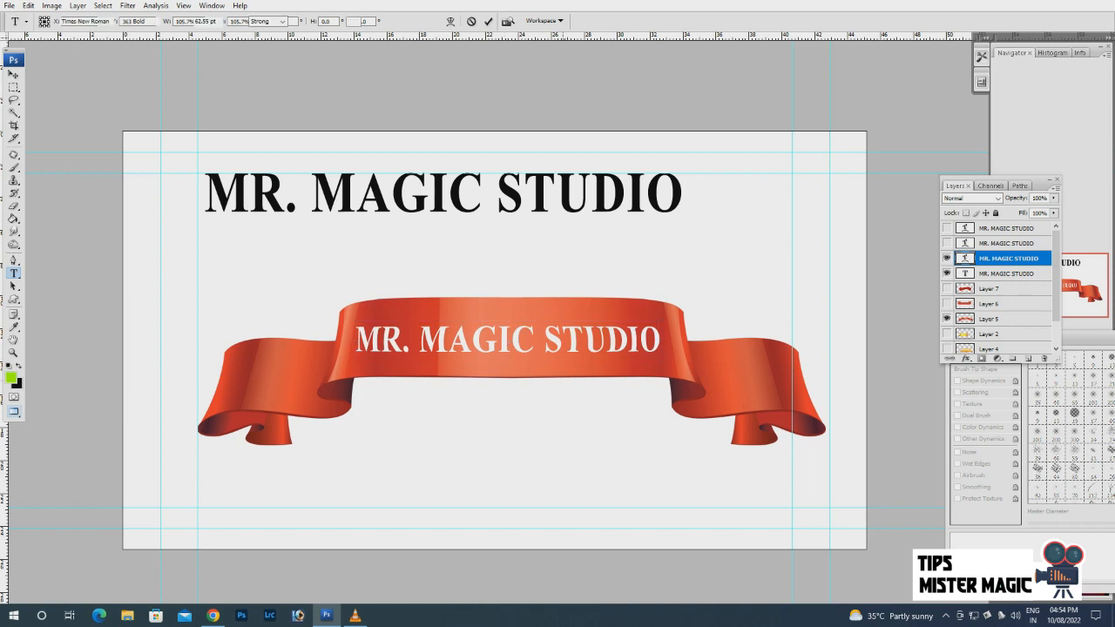
Duplicate the MR. MAGIC STUDIO line onto Layer 7's wavy red ribbon and narrow the copy to fit.
key("v")
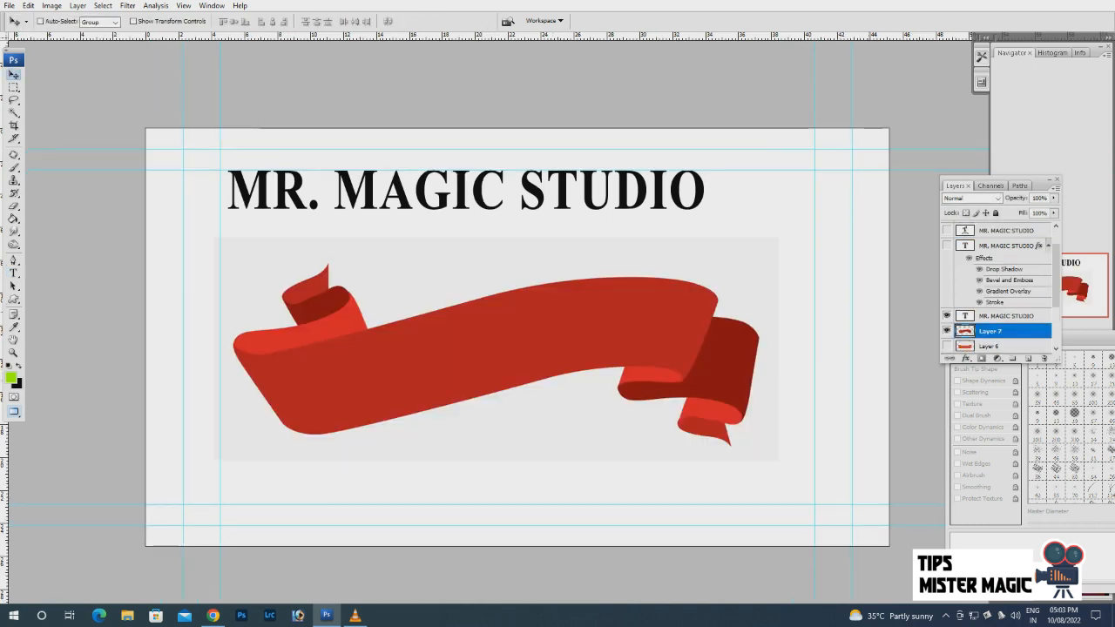
right_click(476, 189)
left_click(493, 197)
left_click_drag(476, 196, 483, 374)
key("ctrl+shift+t")
key("ctrl+shift+t")
Warp the text copy on the wavy ribbon with the Flag style at 29% horizontal bend.
left_click(14, 273)
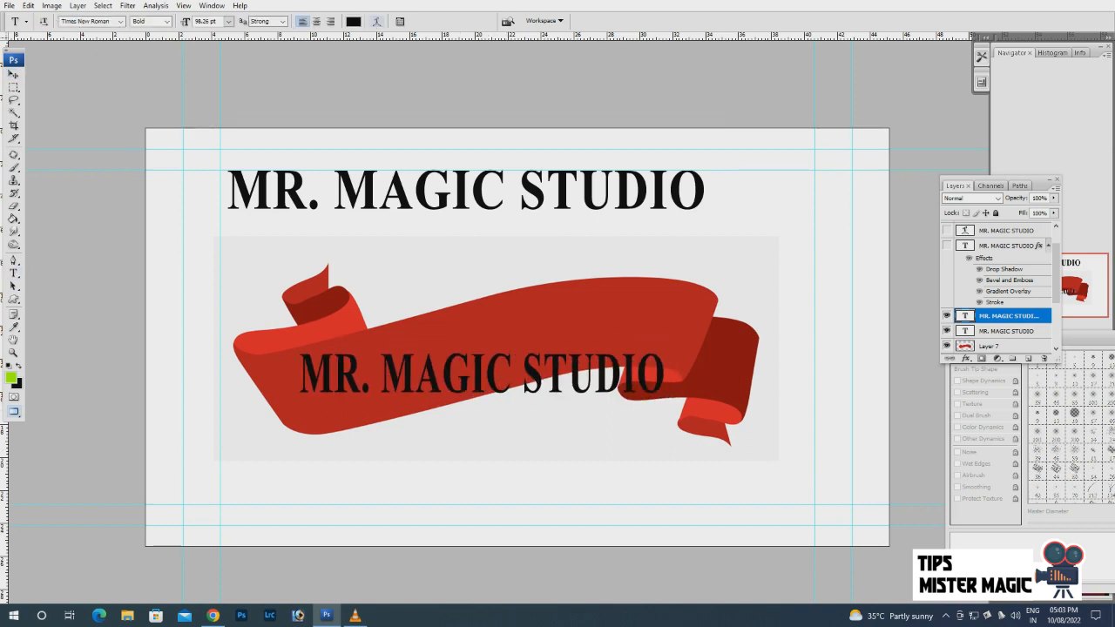
left_click(377, 21)
left_click(798, 98)
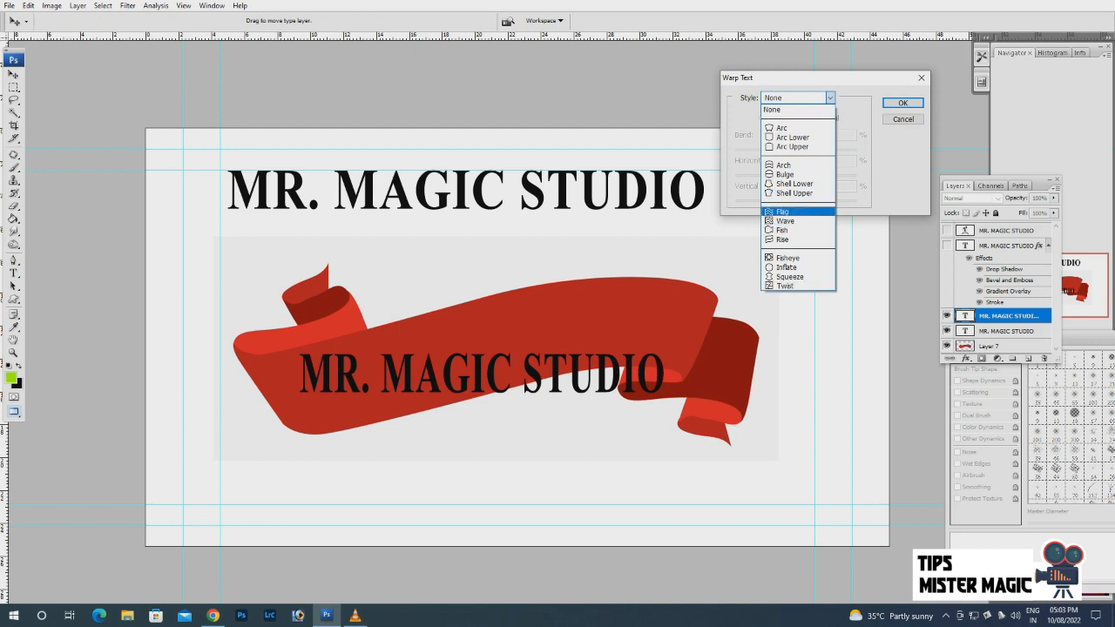
left_click(782, 212)
key("Tab")
key("Down")
key("Down")
key("Down")
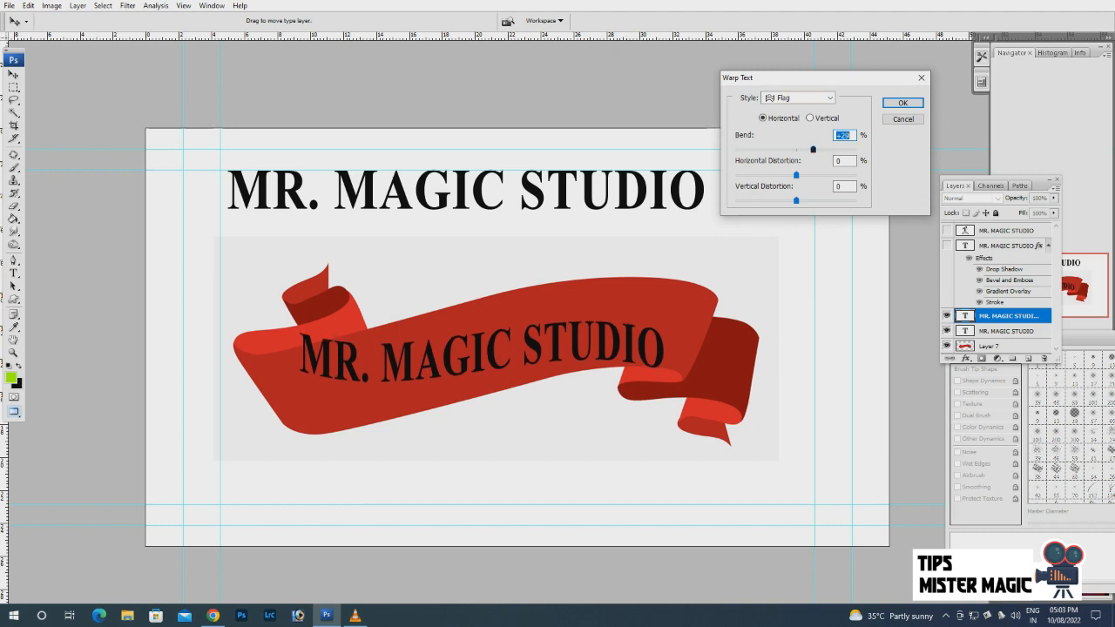
key("Return")
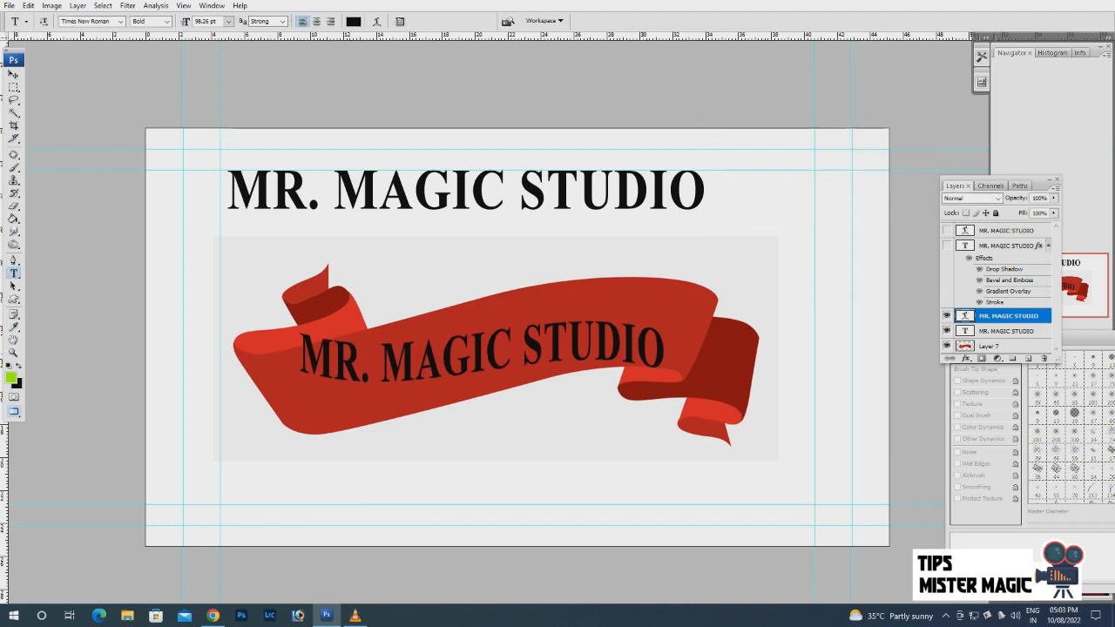
Reshape the flag-warped text to 119.7% width and rotate it -11.7° to follow the ribbon.
left_click(13, 75)
mouse_move(265, 336)
left_mouse_down()
mouse_move(239, 343)
mouse_move(285, 331)
left_mouse_up()
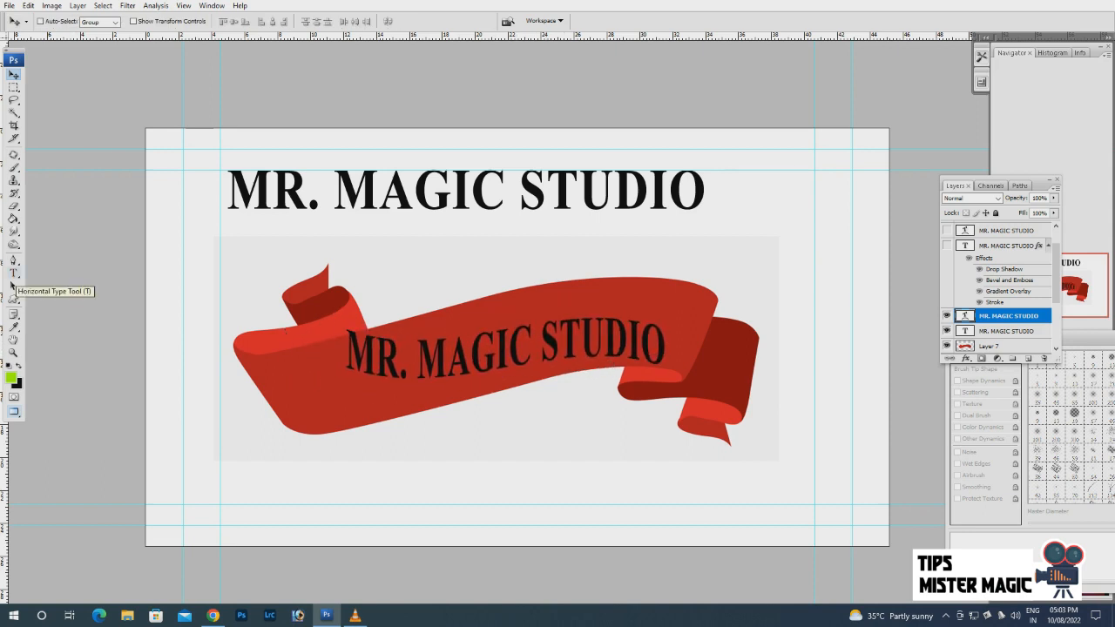
left_click(29, 5)
left_click(53, 199)
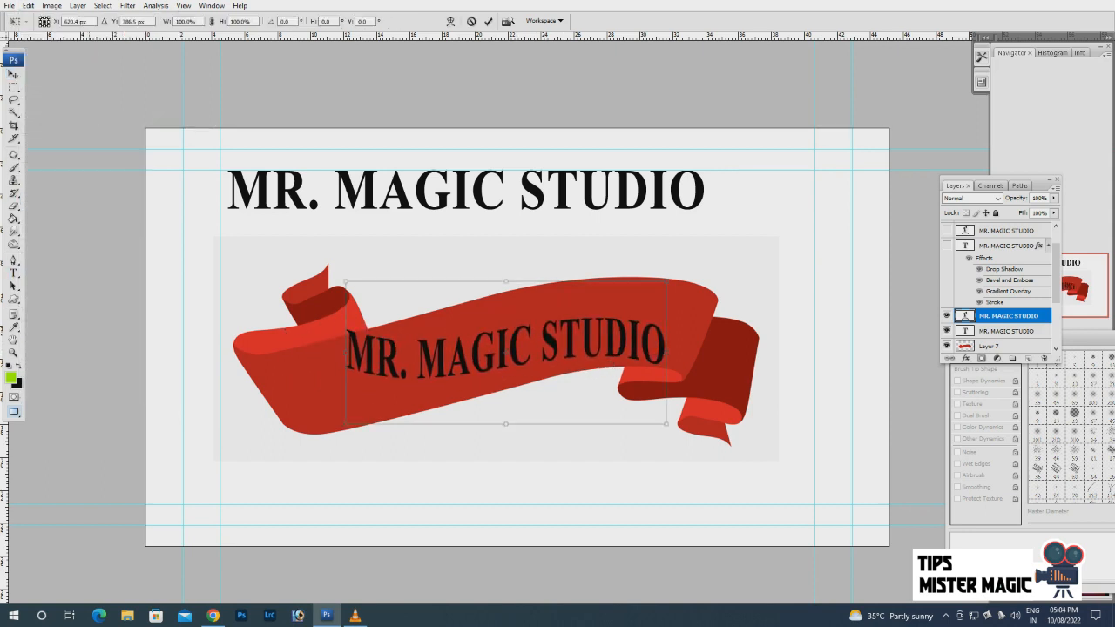
left_click_drag(324, 366, 284, 384)
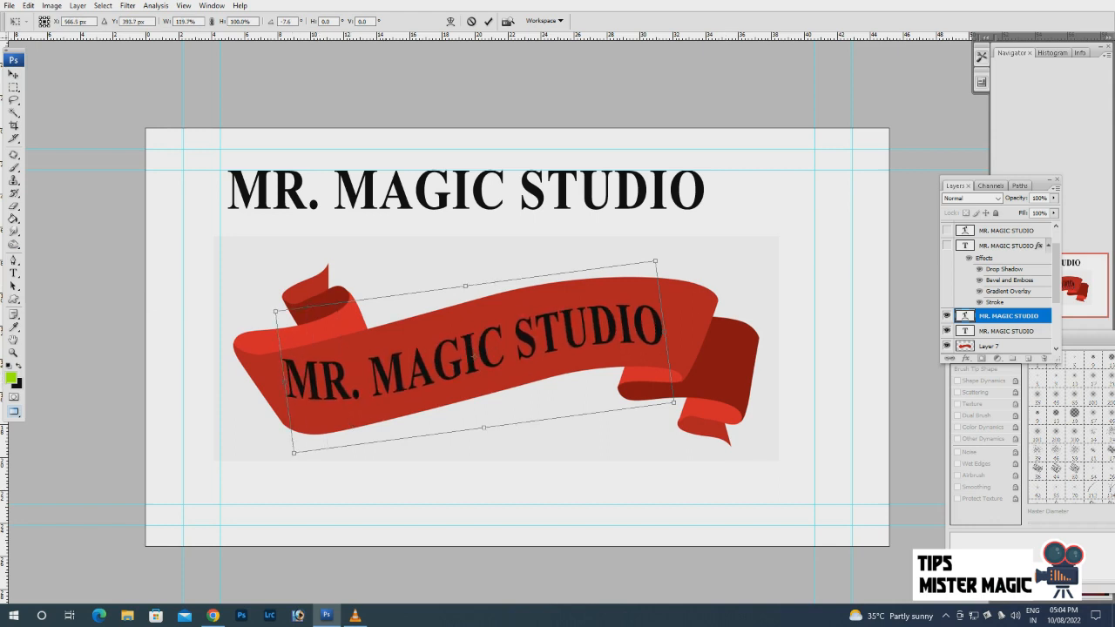
left_click_drag(732, 332, 731, 313)
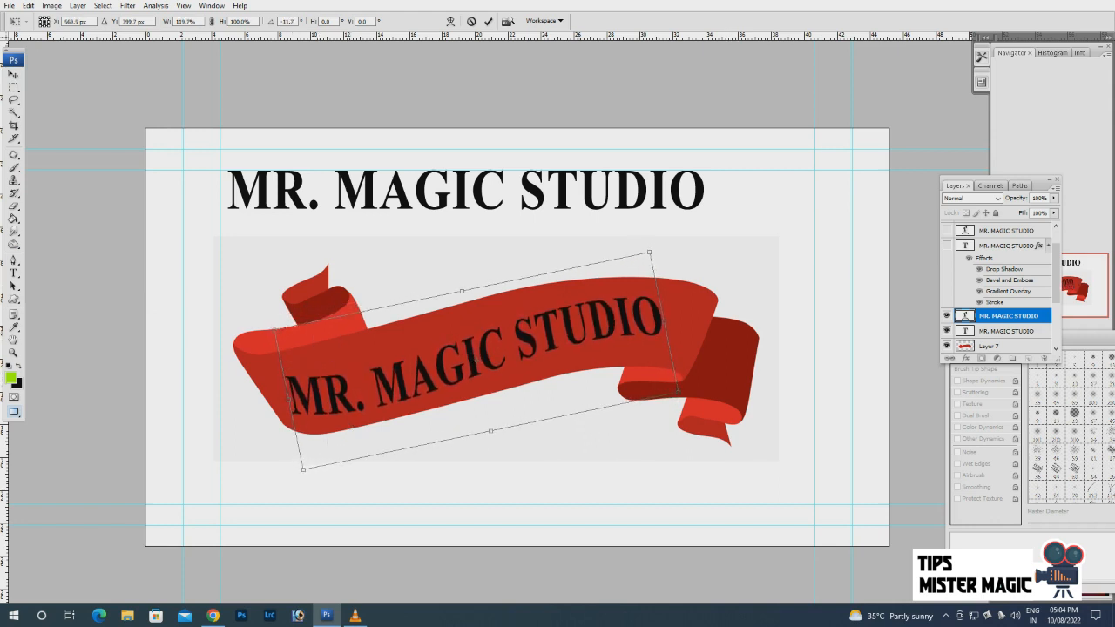
key("Return")
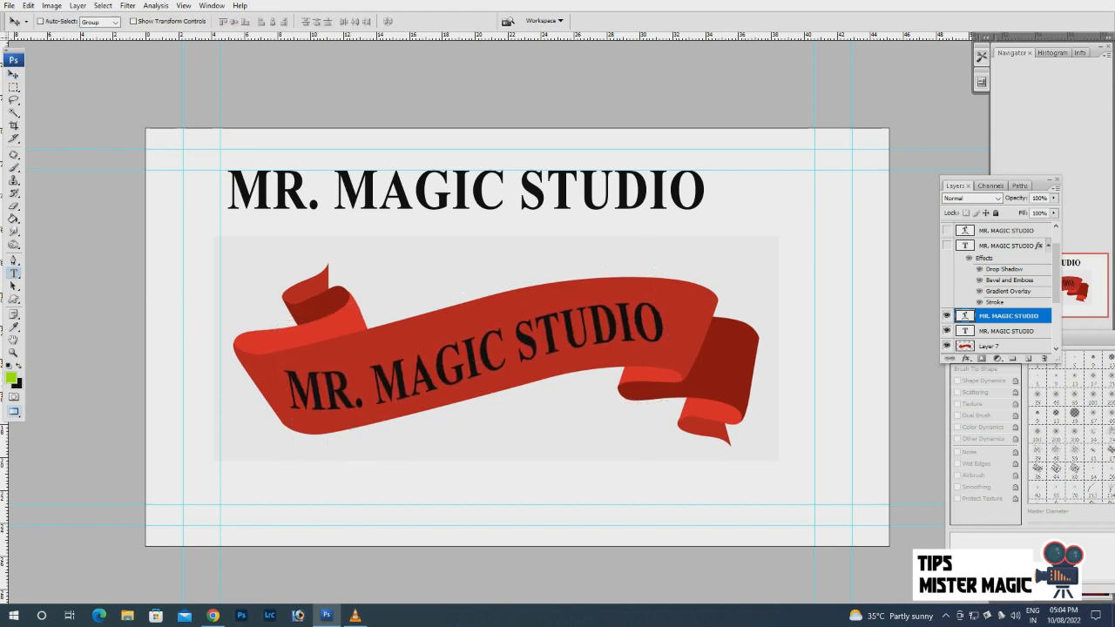
Set the Flag warp's bend on the wavy ribbon text to 35%.
left_click(13, 273)
left_click(380, 21)
left_click_drag(813, 149, 817, 149)
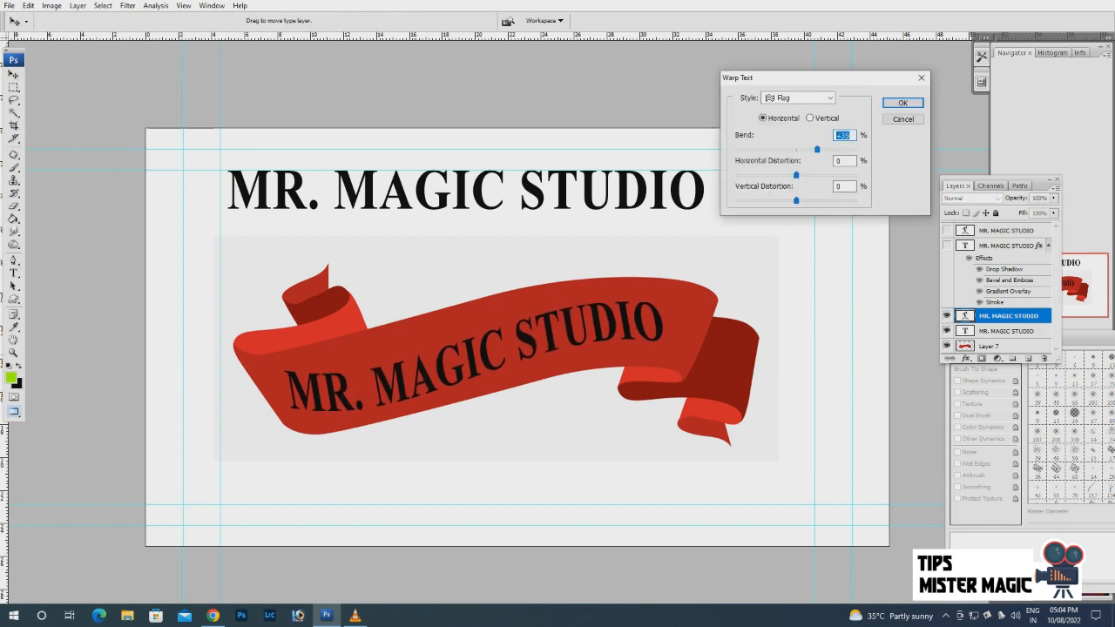
left_click(903, 103)
Widen the flag-warped text to about 107.6% so it fills the ribbon.
left_click(28, 6)
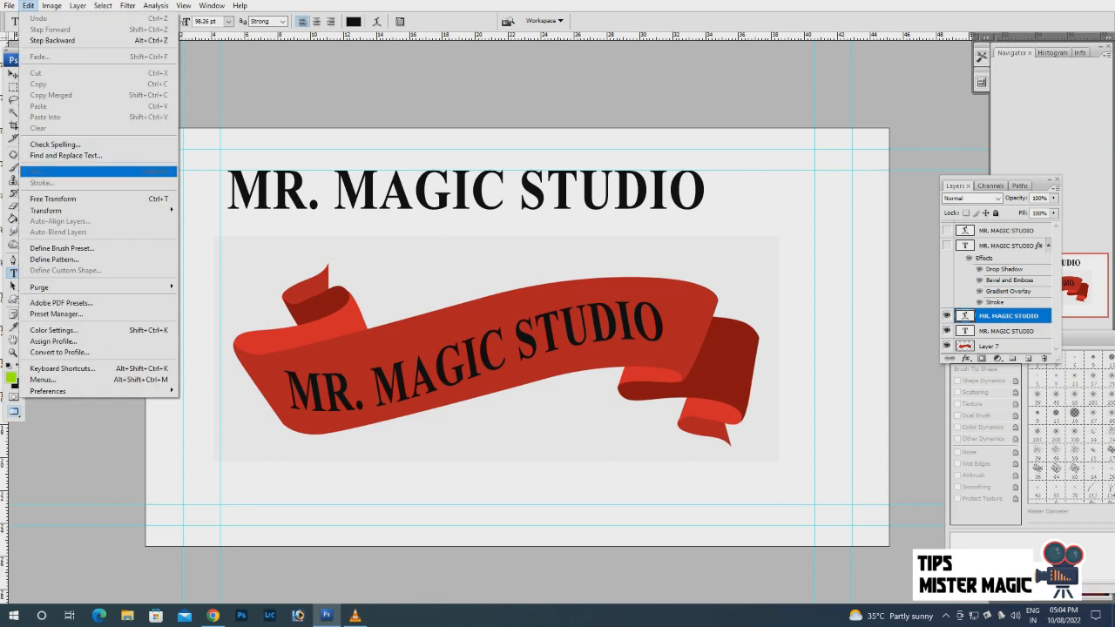
left_click(52, 199)
left_click_drag(678, 361, 704, 361)
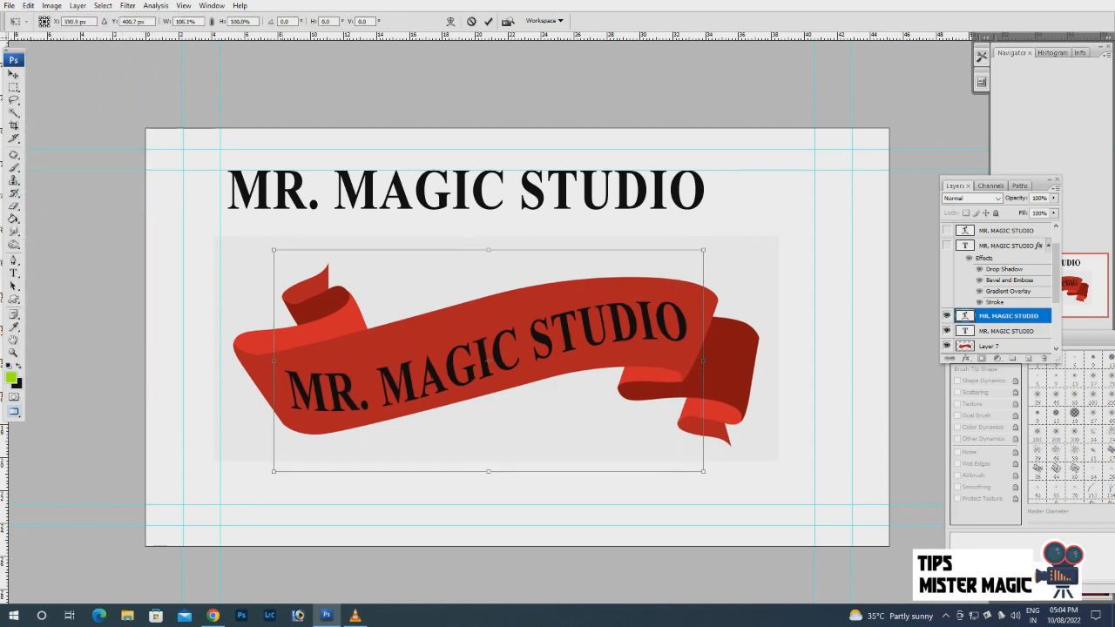
left_click_drag(274, 361, 268, 361)
key("Return")
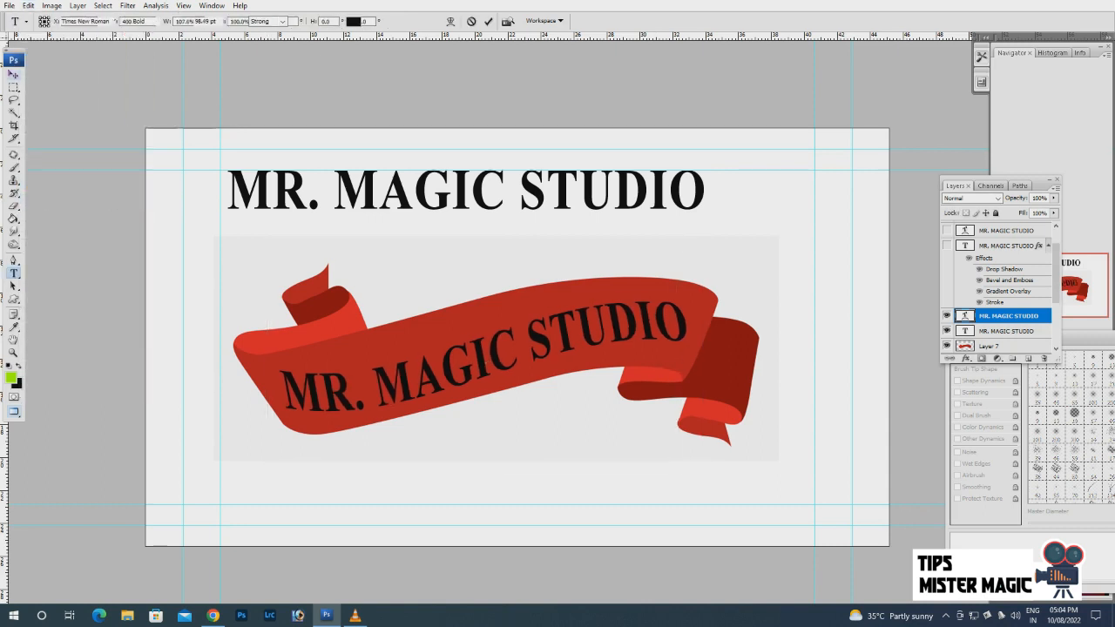
Hide the flag-warped text and Layer 7's wavy red ribbon.
left_click(13, 75)
left_click(947, 315)
right_click(547, 313)
left_click(575, 321)
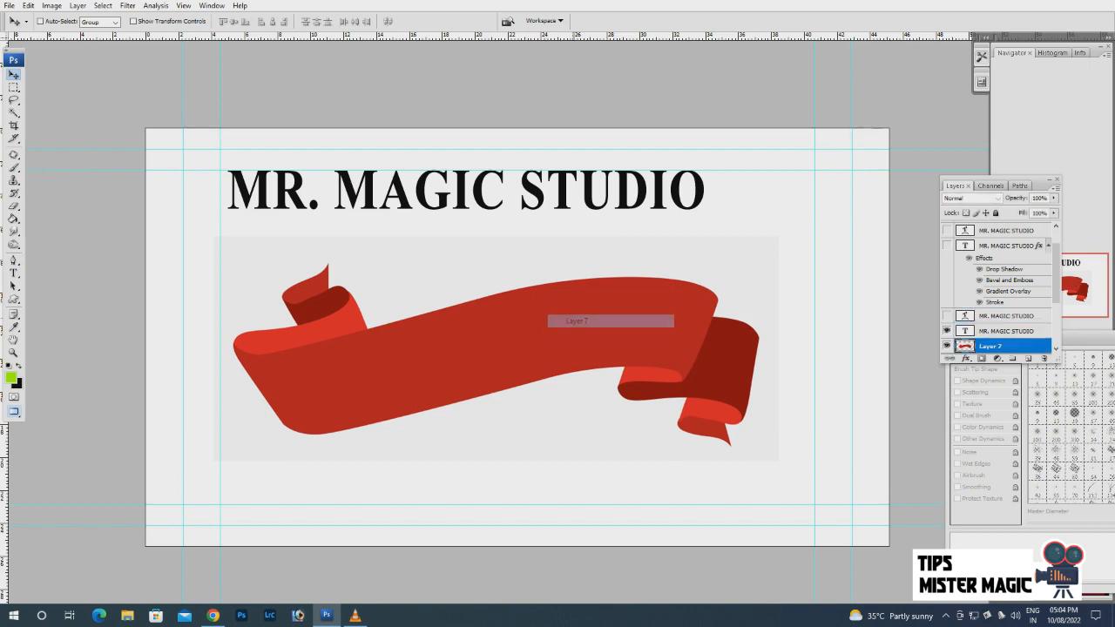
left_click(947, 346)
Show Layer 3's folded red ribbon and select its layer on the canvas.
scroll(948, 345, "down", 5)
scroll(947, 346, "up", 5)
scroll(506, 261, "up", 4)
scroll(1002, 287, "down", 5)
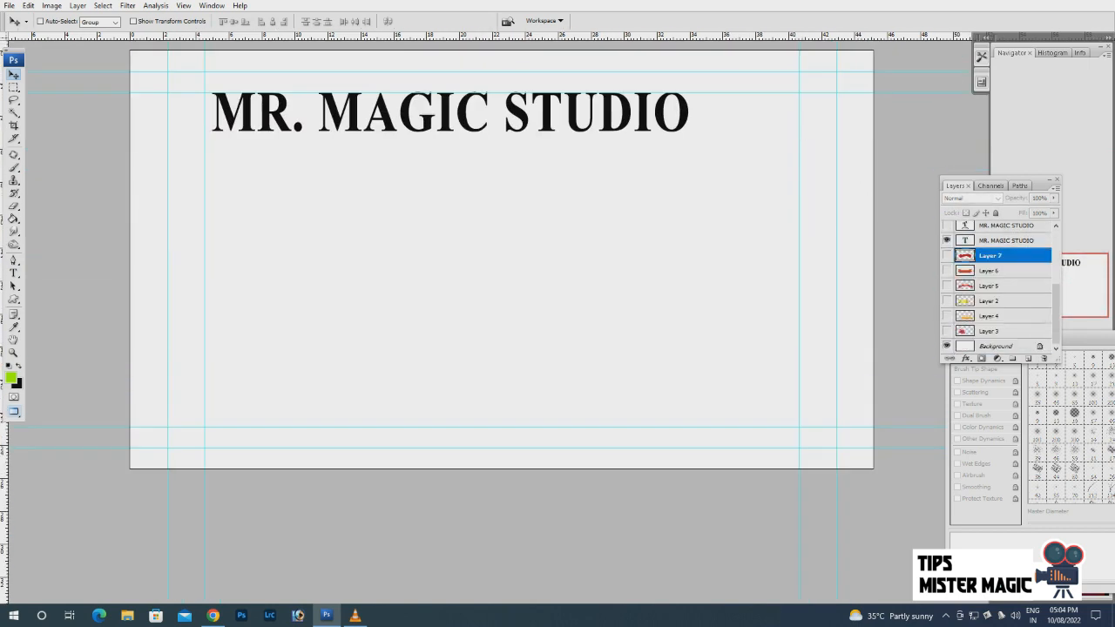
left_click(947, 331)
left_click_drag(375, 242, 586, 314)
right_click(421, 307)
left_click(448, 314)
Duplicate the MR. MAGIC STUDIO line below the original and shorten the copy to MR. MAGIC.
right_click(453, 182)
left_click(501, 189)
left_click_drag(501, 189, 481, 263)
key("t")
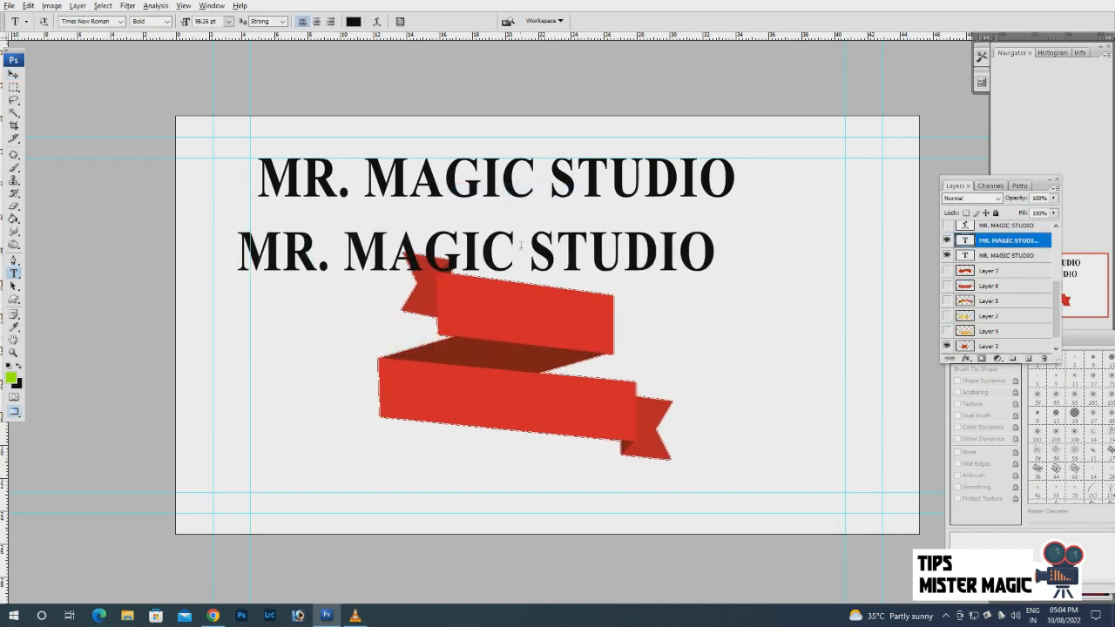
left_click_drag(718, 252, 516, 253)
key("BackSpace")
key("ctrl+Return")
key("v")
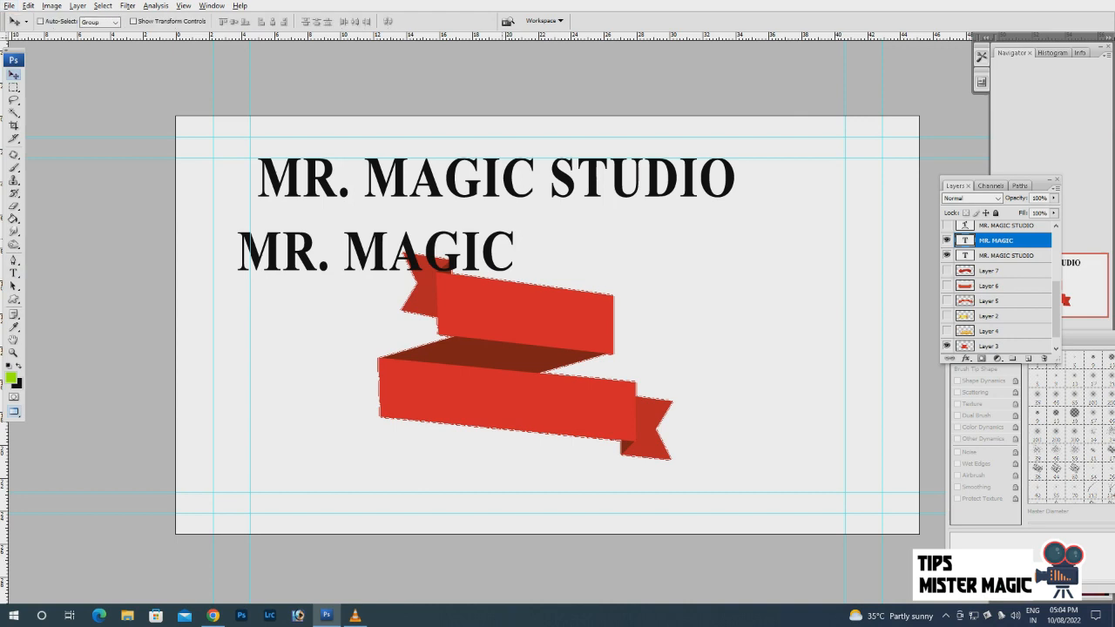
Move the MR. MAGIC text onto the folded ribbon's upper band and scale it to 71.9%.
left_click_drag(379, 251, 602, 305)
left_click(29, 6)
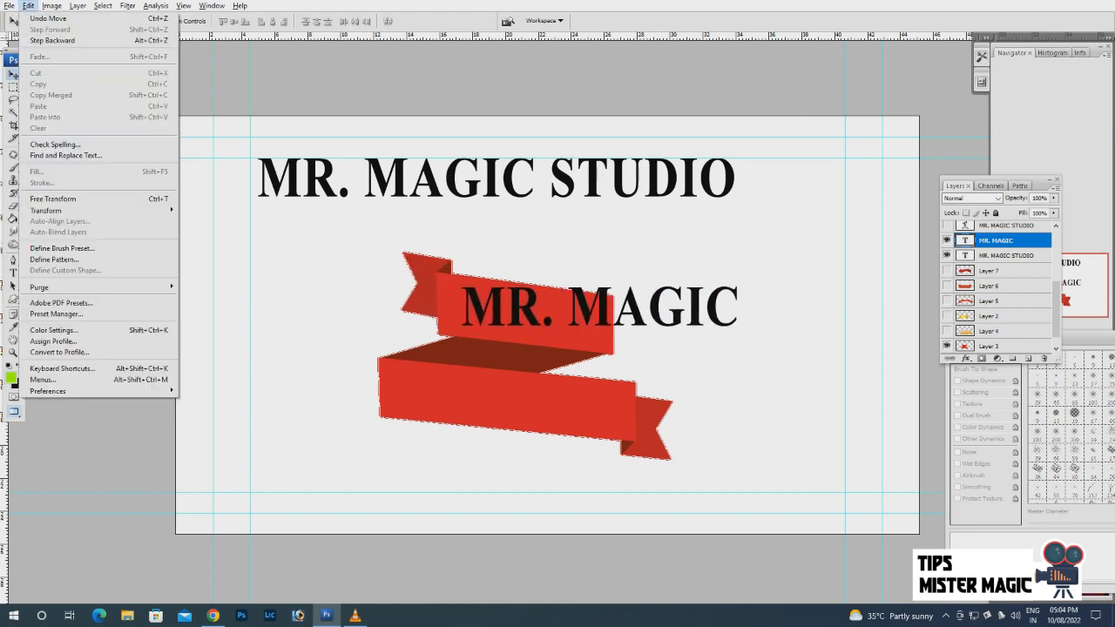
left_click(52, 200)
left_click_drag(742, 279, 662, 299)
left_click_drag(568, 318, 553, 307)
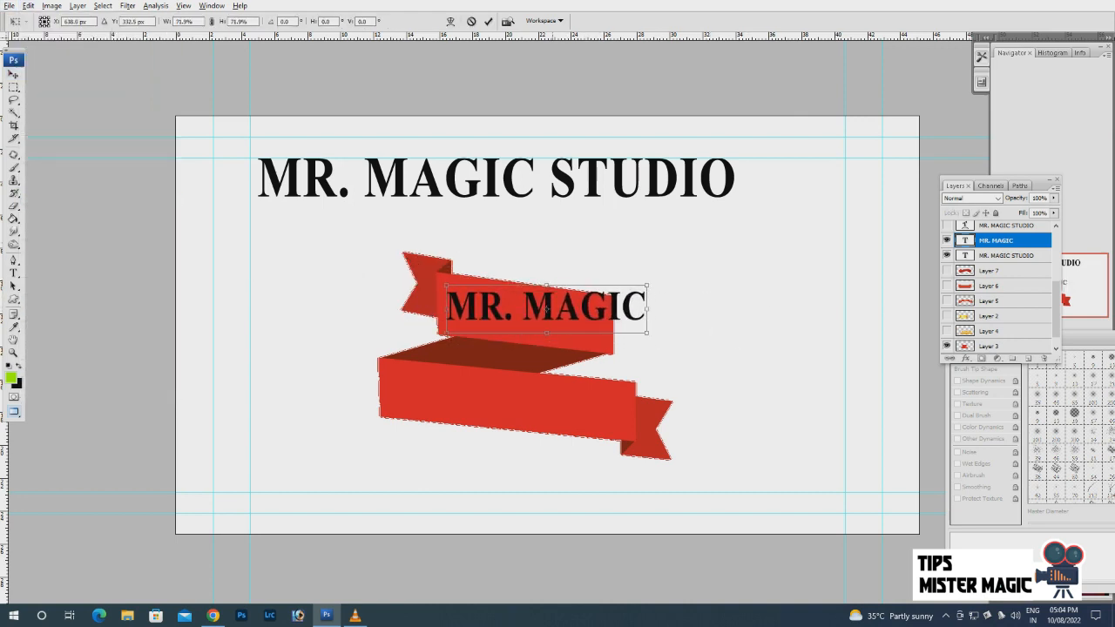
Skew the MR. MAGIC text vertically by 8.2° and narrow it to about 57% width within the upper band.
right_click(498, 299)
left_click(522, 352)
left_click_drag(646, 310, 647, 339)
left_click_drag(571, 324, 570, 318)
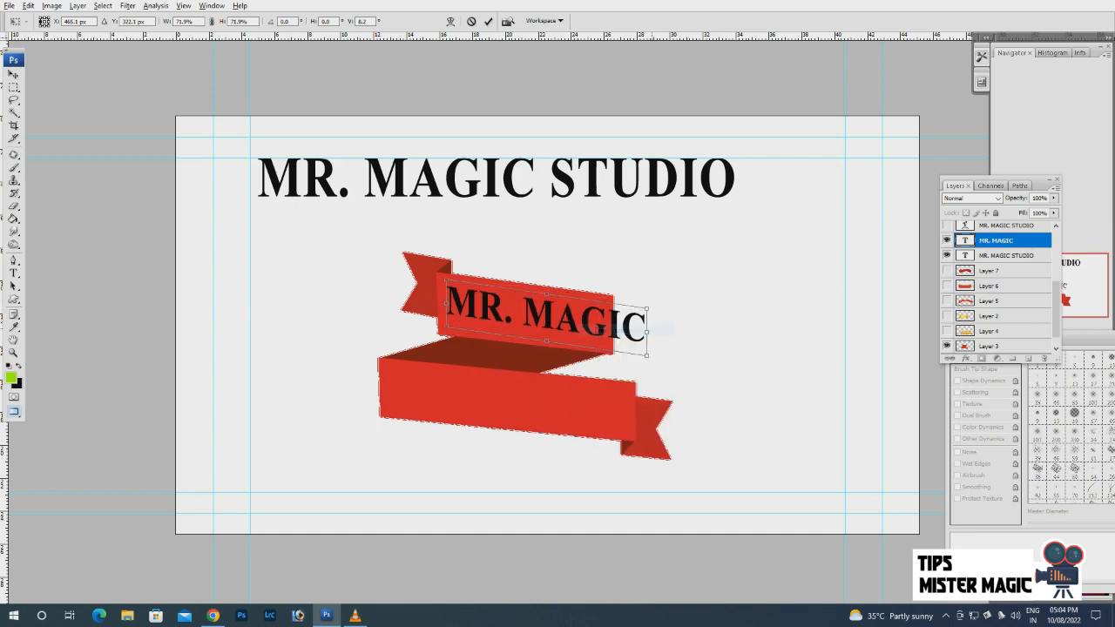
left_click_drag(647, 332, 607, 325)
key("Right")
key("Down")
key("Right")
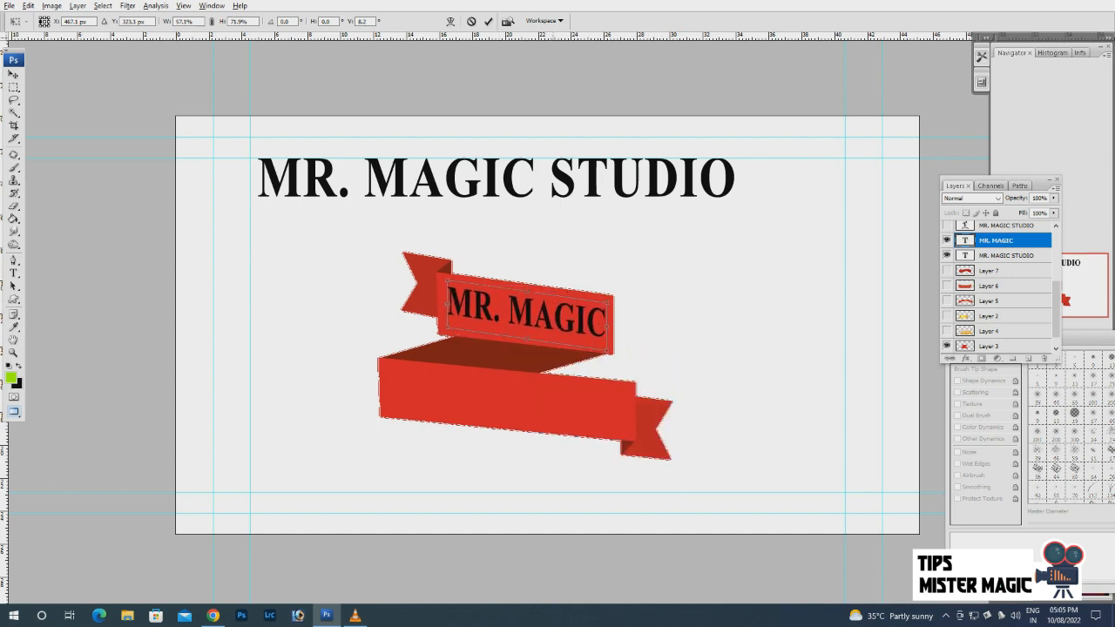
Reduce the vertical skew of the MR. MAGIC text to 7.4° on the ribbon's upper band.
right_click(564, 319)
right_click(560, 312)
left_click(586, 362)
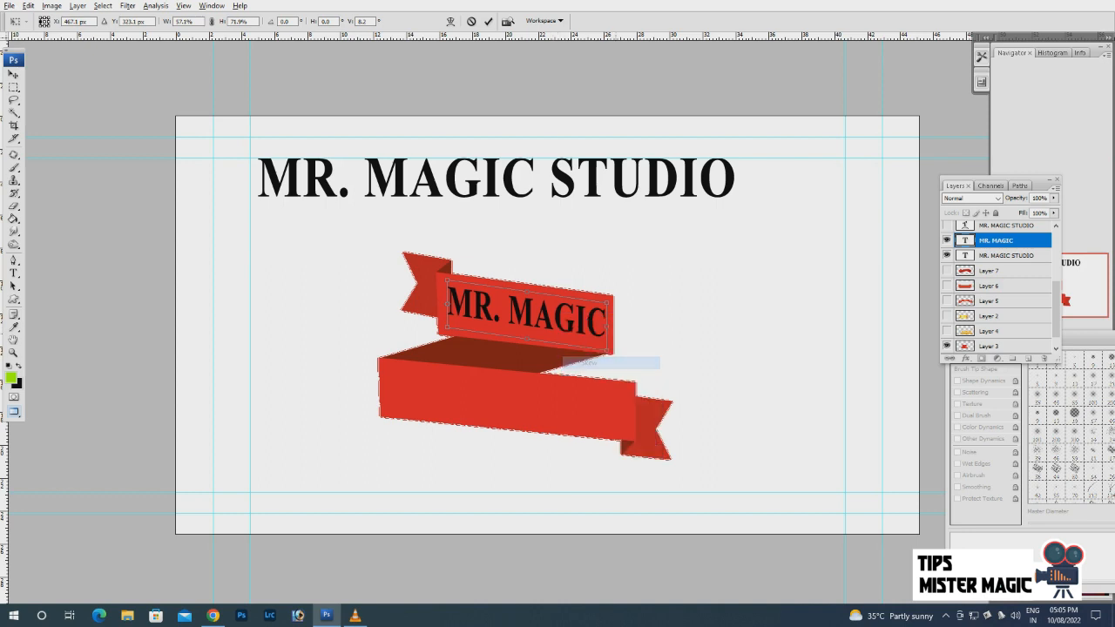
left_click_drag(607, 327, 606, 323)
key("Return")
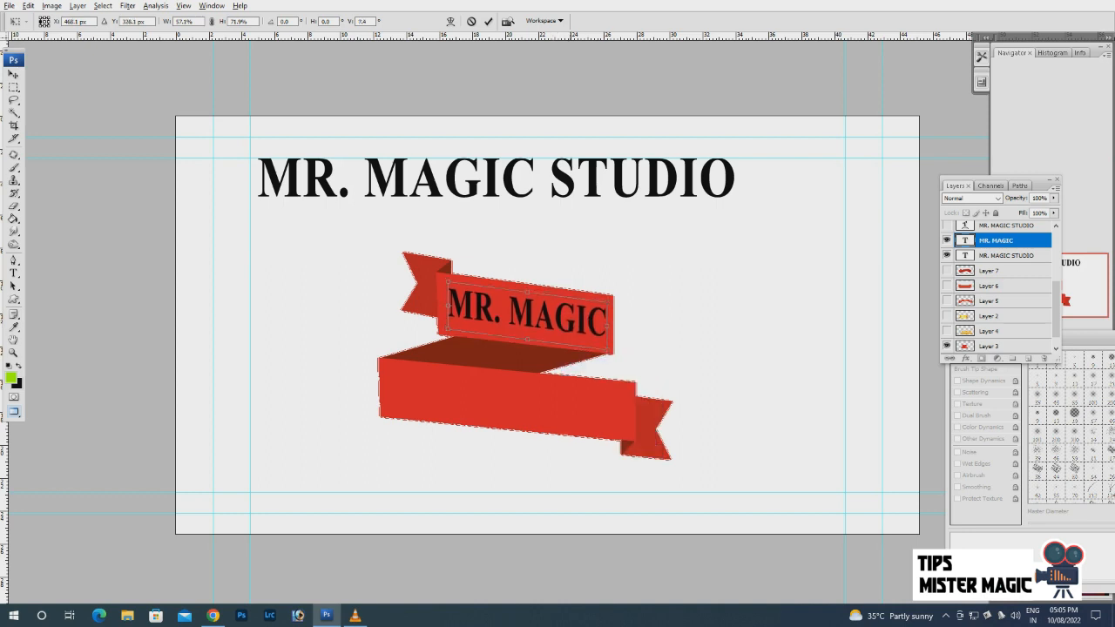
Duplicate the MR. MAGIC text onto the ribbon's lower band and change the copy's wording to STUDIO.
left_click_drag(526, 312, 496, 399)
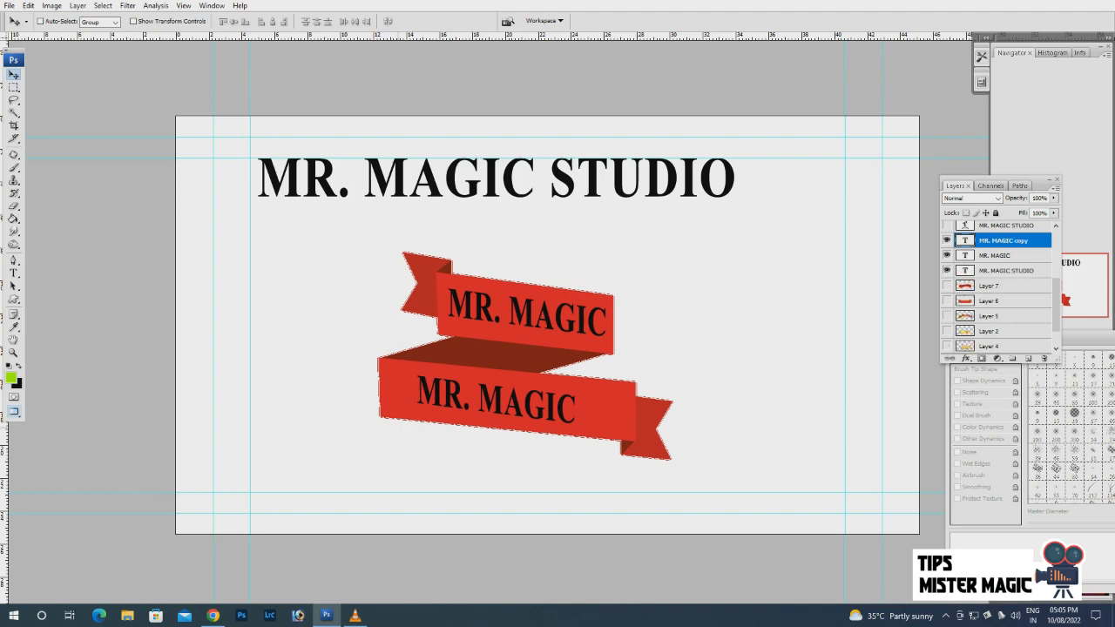
key("t")
left_click(525, 403)
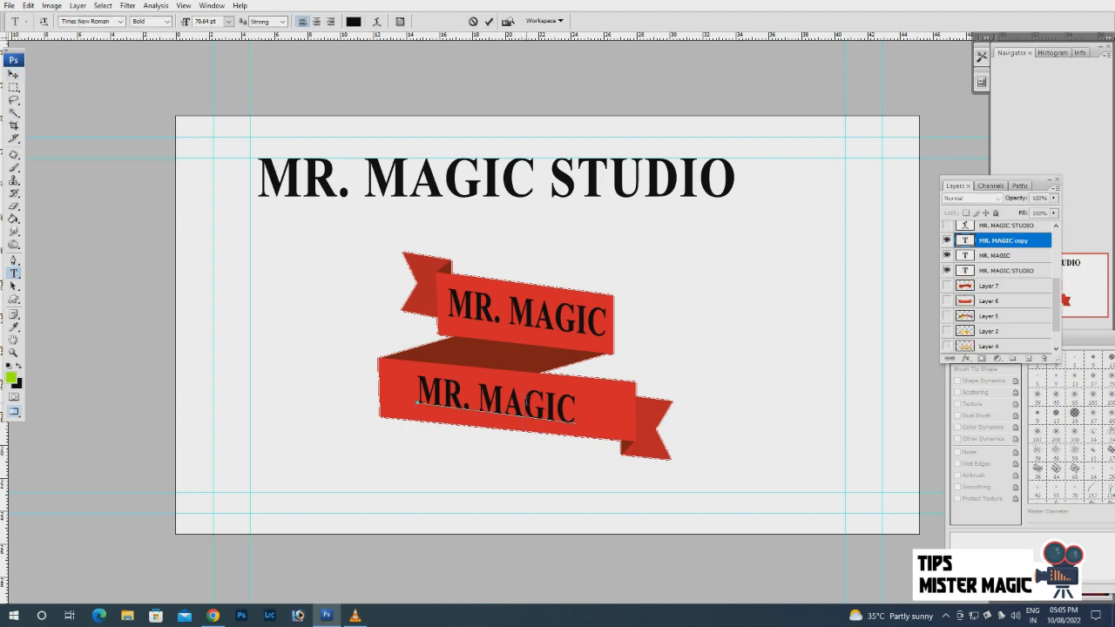
key("ctrl+a")
type("S")
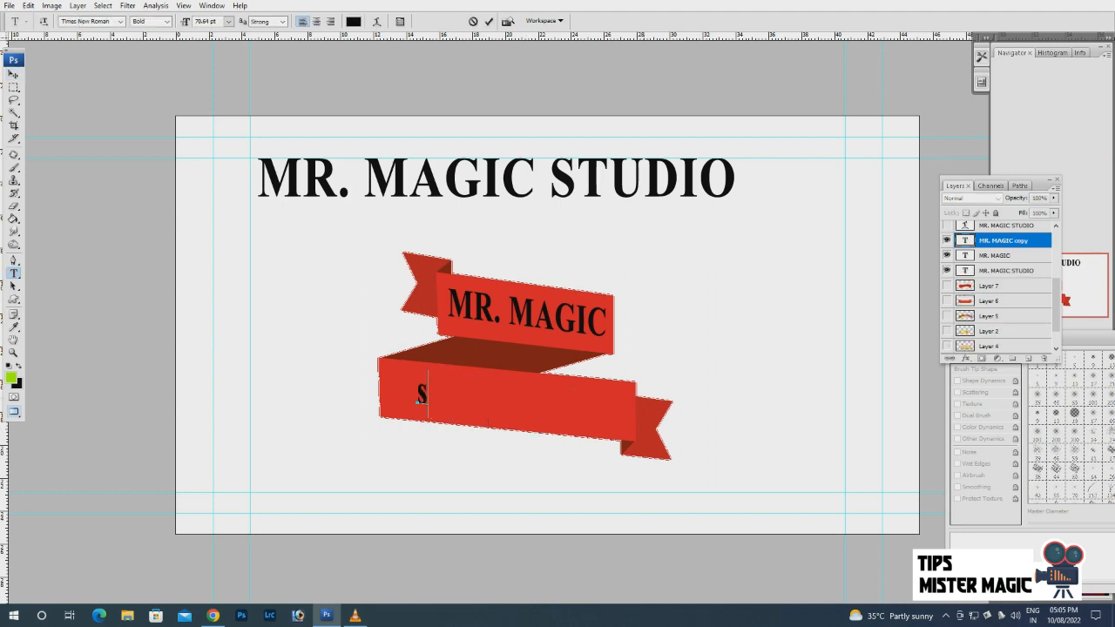
type("tu")
key("ctrl+t")
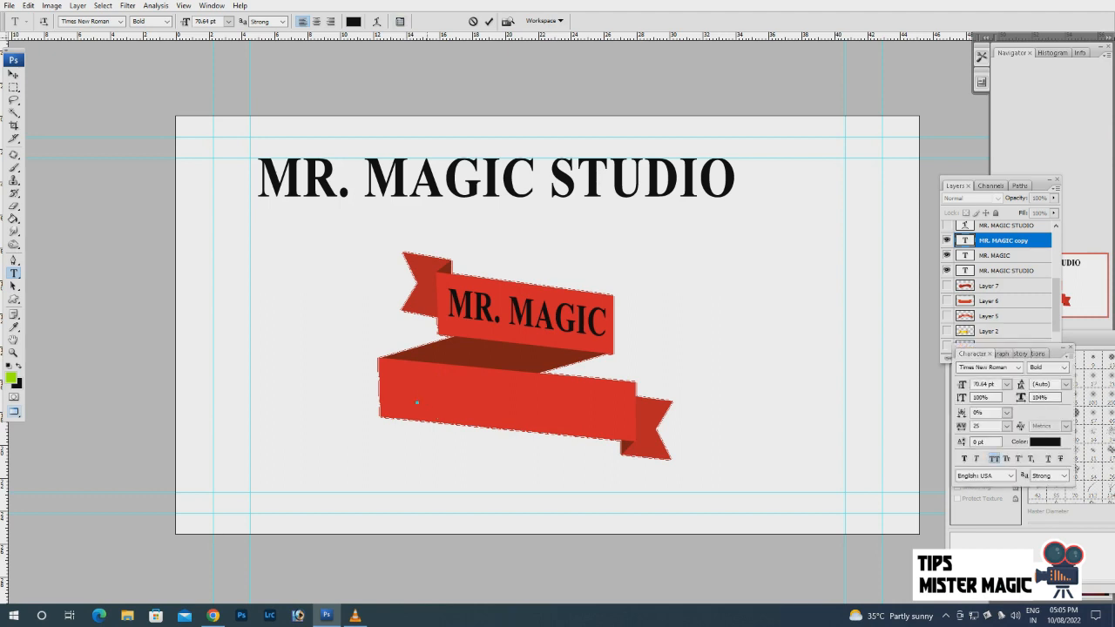
type("STUDIO")
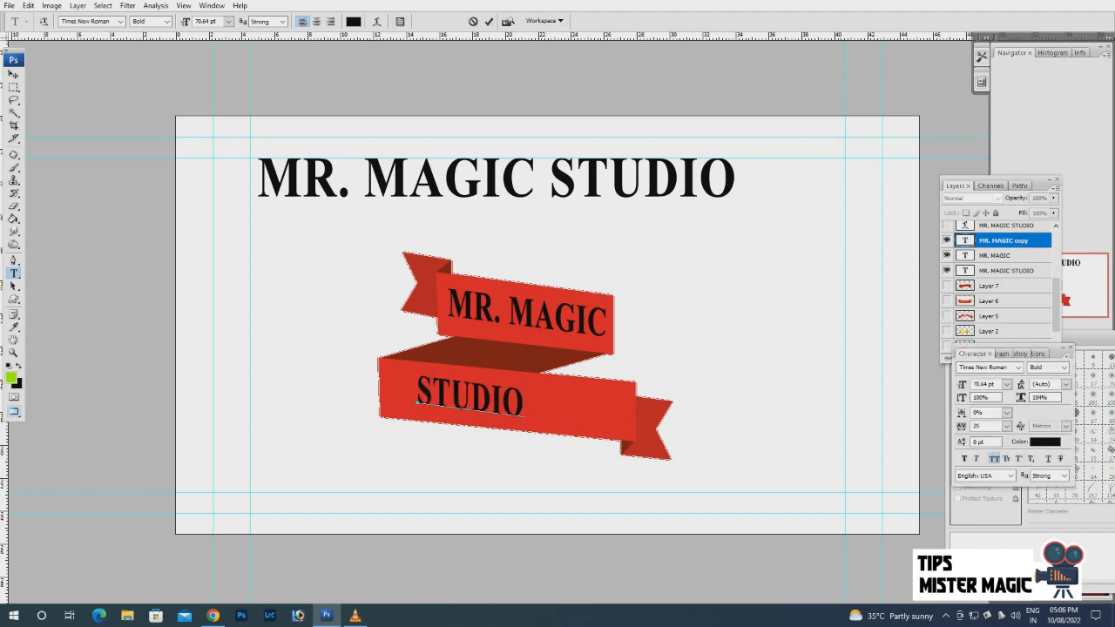
left_click(14, 74)
Stretch the STUDIO text to 165.7% width and skew it vertically by 1.3° to fit the lower band.
left_click(28, 6)
left_click(95, 201)
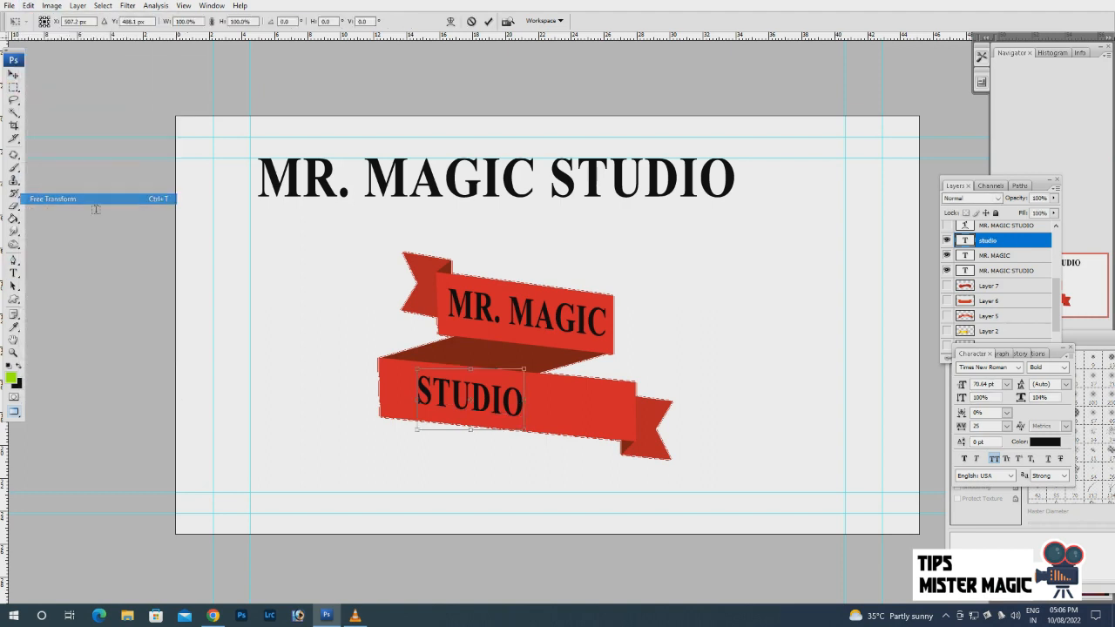
left_click_drag(523, 399, 594, 405)
right_click(473, 404)
left_click(523, 458)
left_click_drag(523, 403, 528, 405)
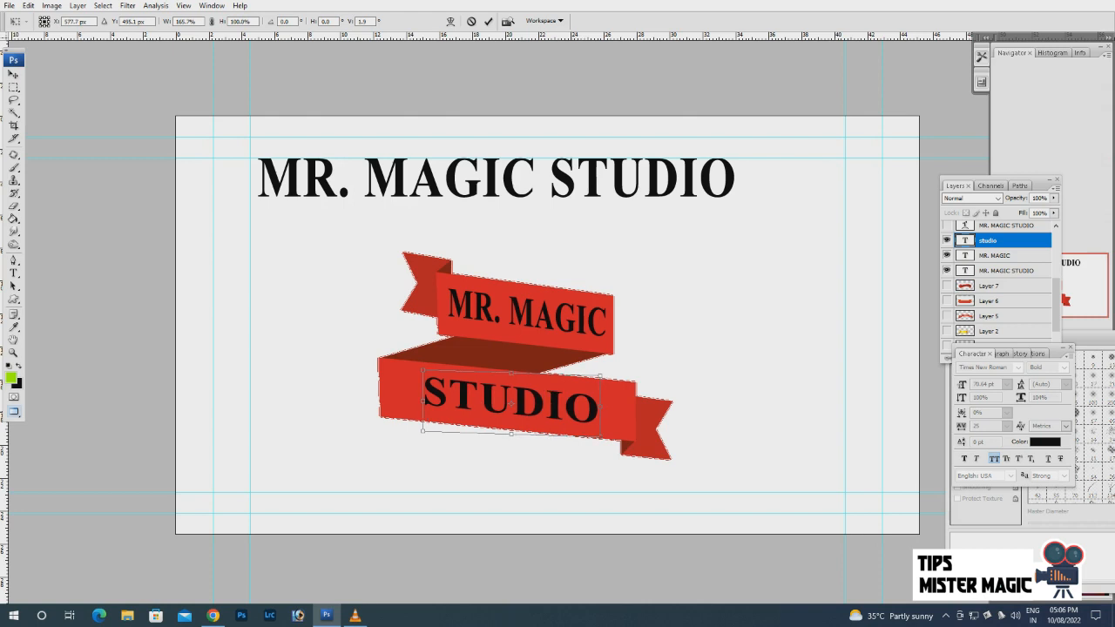
left_click_drag(423, 400, 423, 403)
left_click_drag(599, 407, 600, 405)
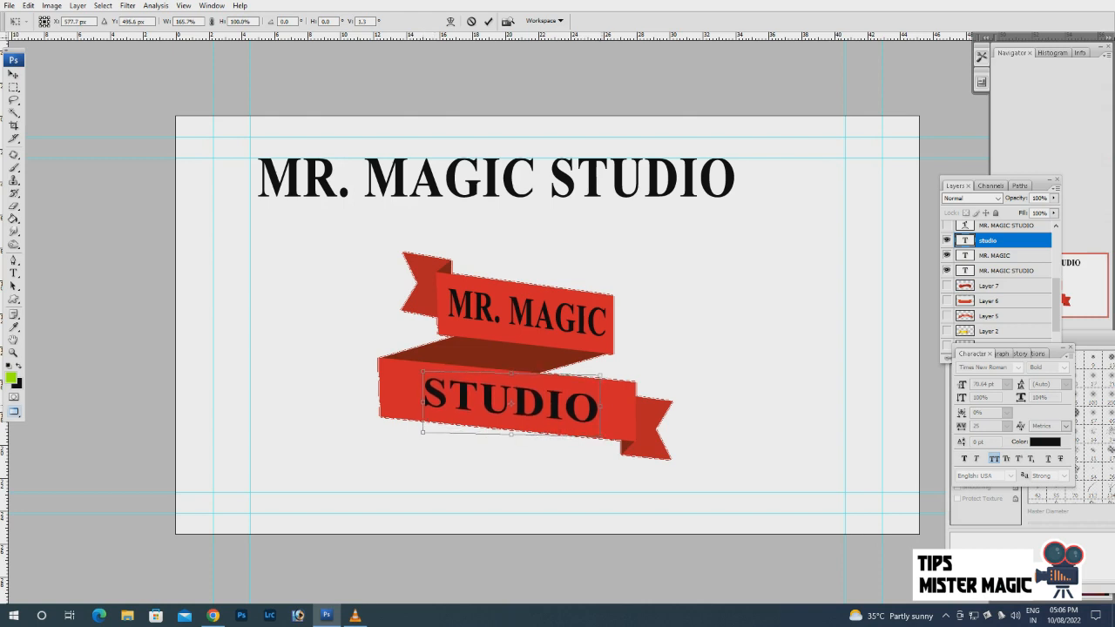
key("Return")
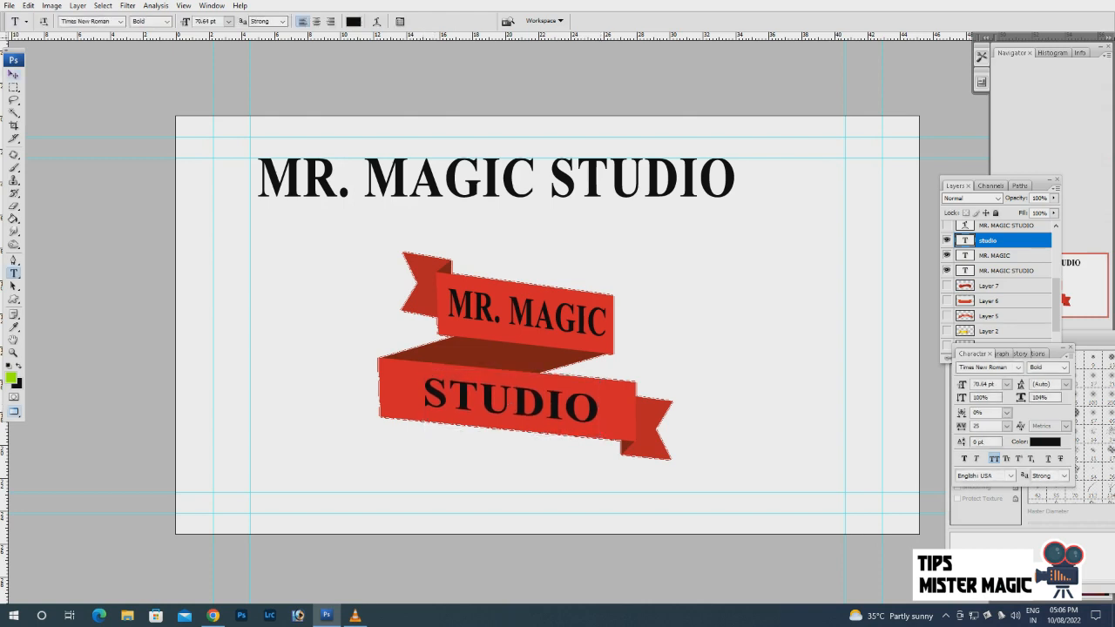
Nudge the STUDIO text slightly left within the lower band.
key("v")
key("Left")
key("Left")
key("Left")
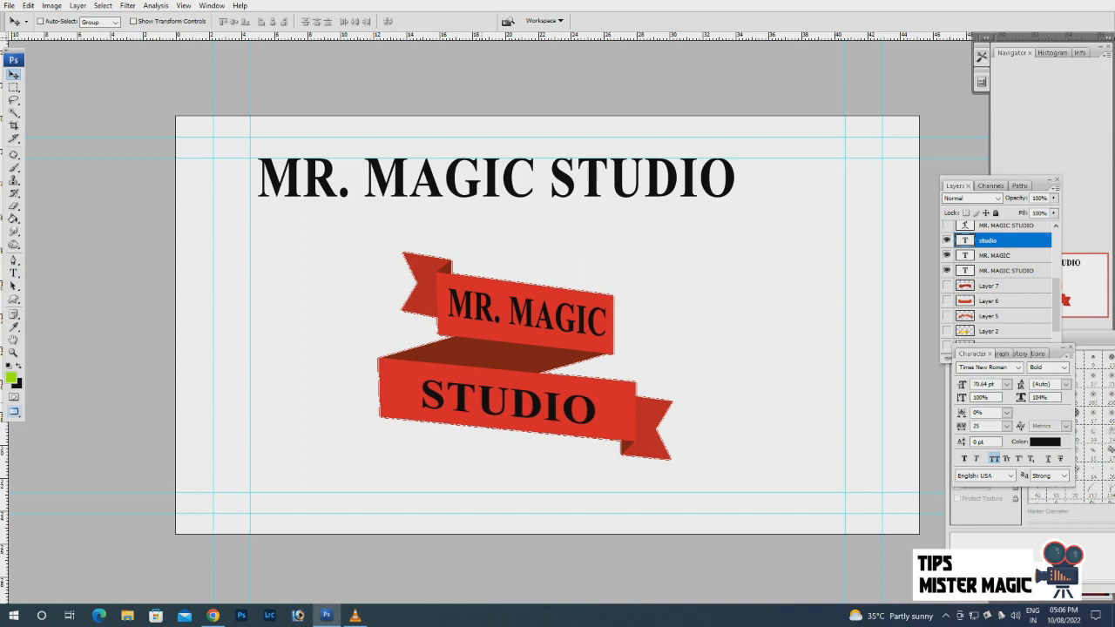
key("Right")
key("Right")
Select the MR. MAGIC text layer on the canvas and nudge it slightly left within the upper band.
right_click(542, 312)
left_click(566, 321)
key("Left")
key("Left")
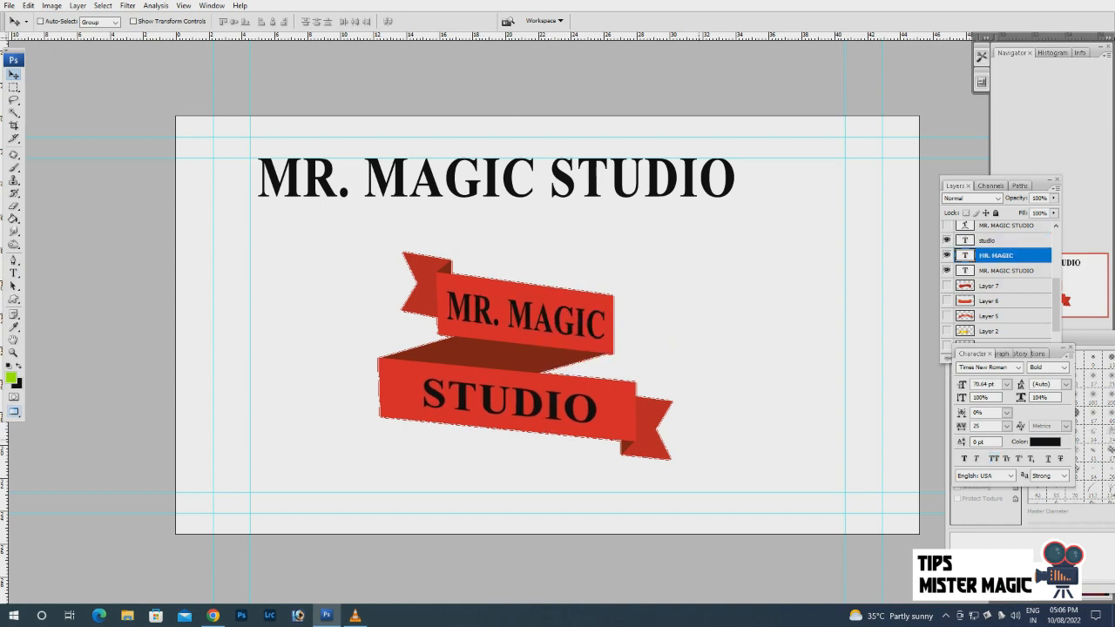
Give the MR. MAGIC text on the upper band a yellow Color Overlay, #fffc00.
key("t")
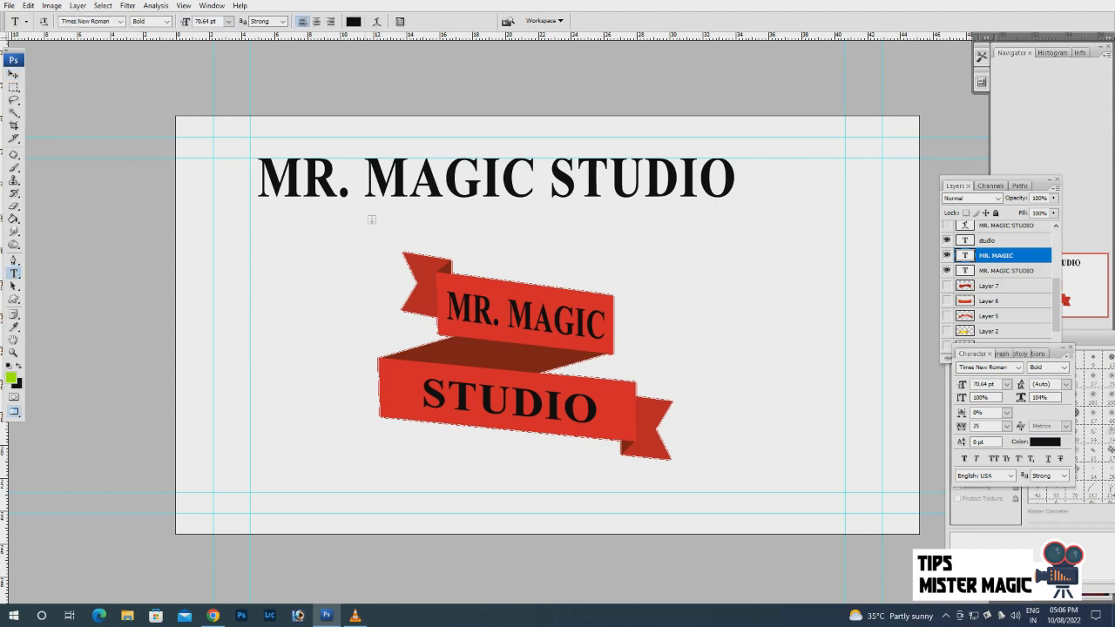
key("v")
right_click(543, 309)
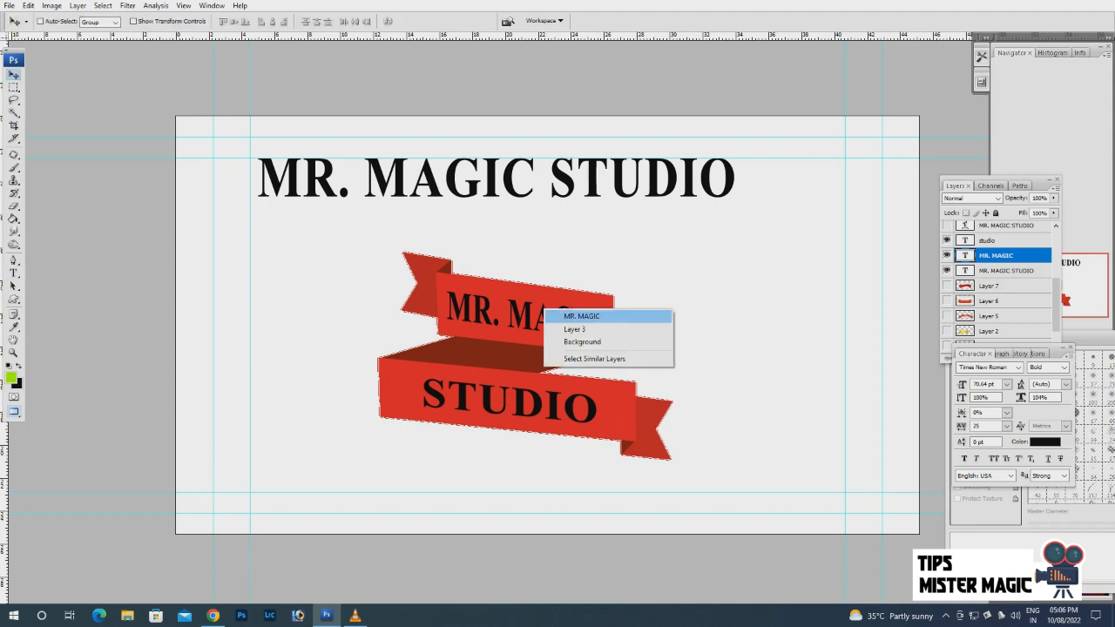
left_click(567, 315)
left_click_drag(998, 180, 925, 45)
left_click(894, 594)
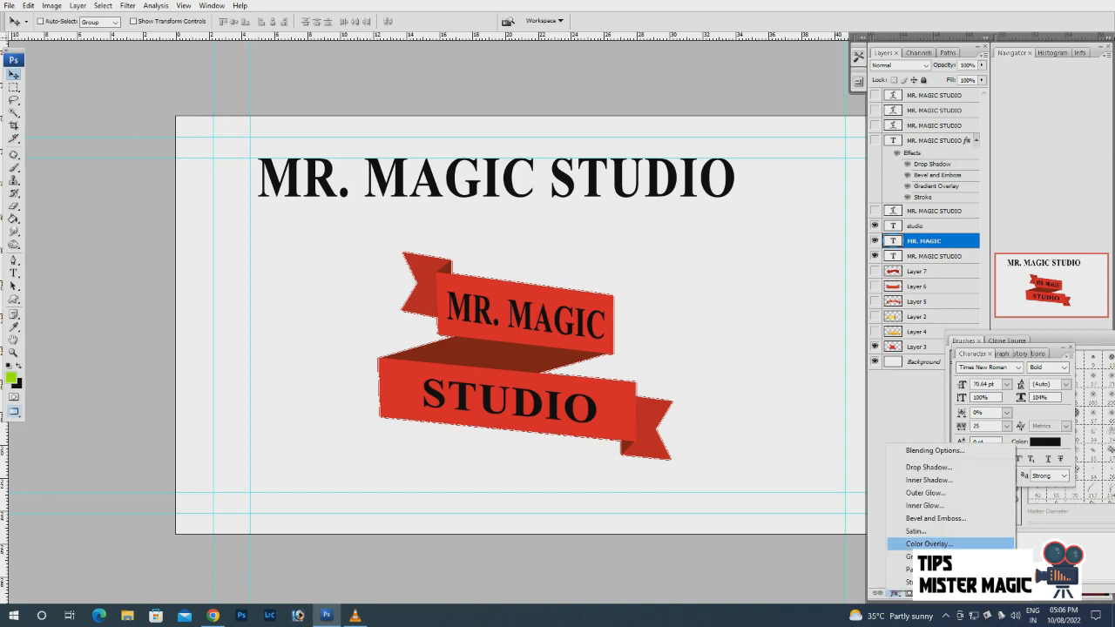
left_click(916, 542)
left_click(817, 77)
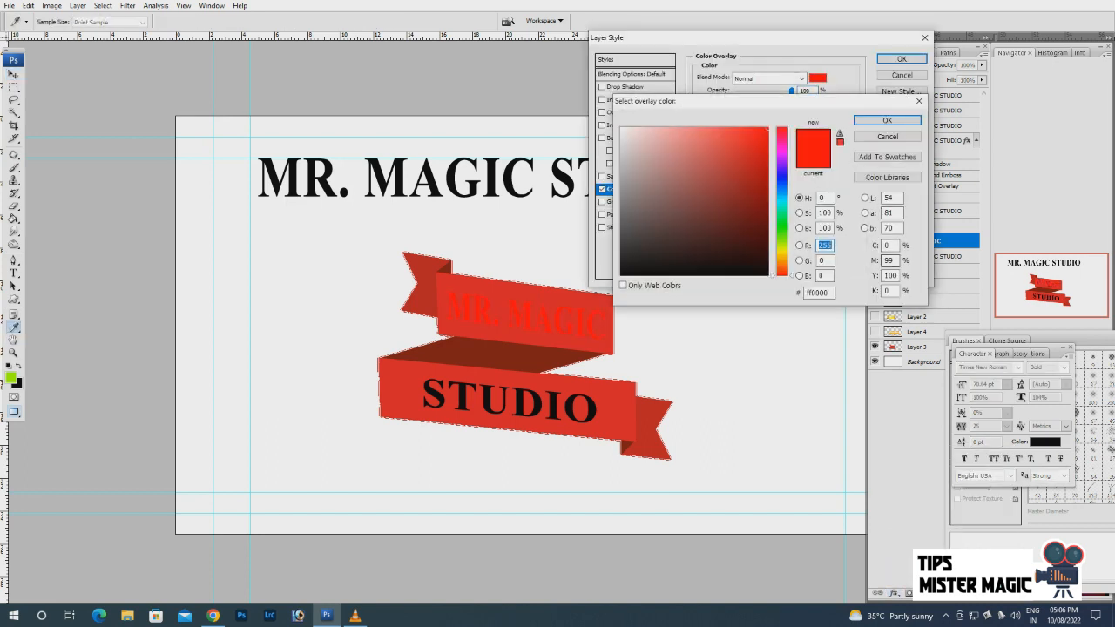
left_click(781, 251)
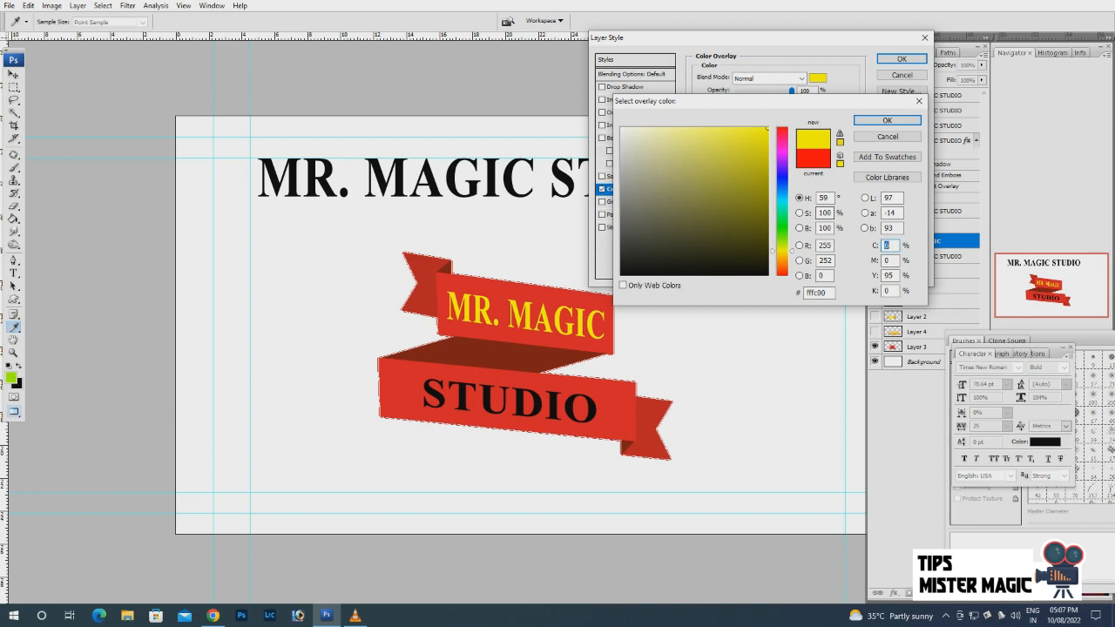
left_click(887, 120)
left_click(902, 58)
Select the STUDIO text layer and give it a white Color Overlay, #ffffff.
key("v")
right_click(534, 398)
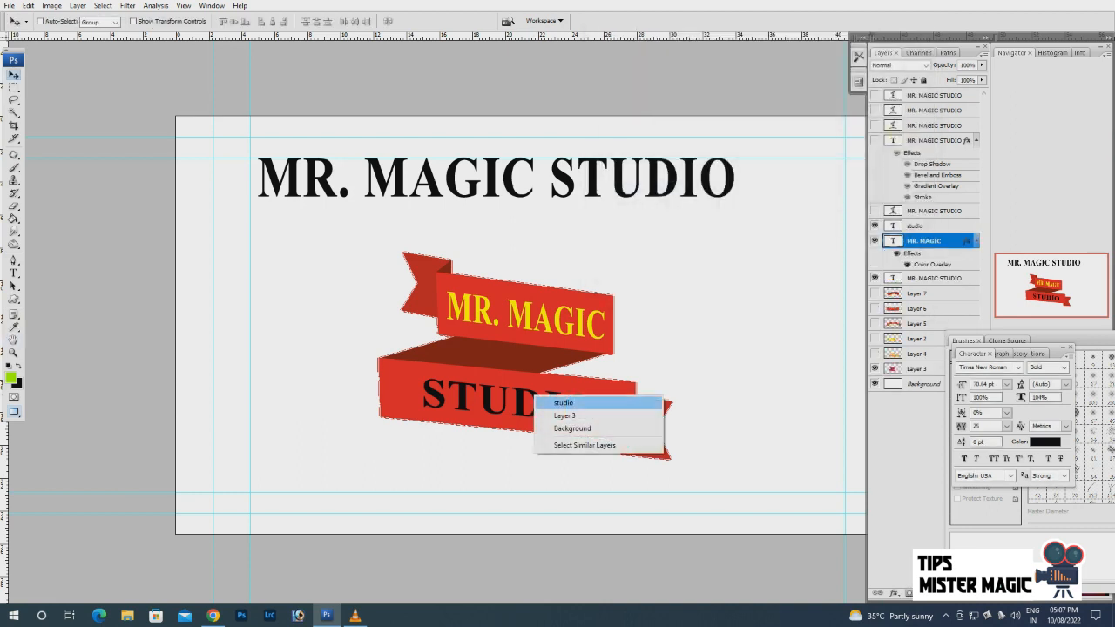
left_click(563, 403)
left_click(895, 592)
left_click(950, 514)
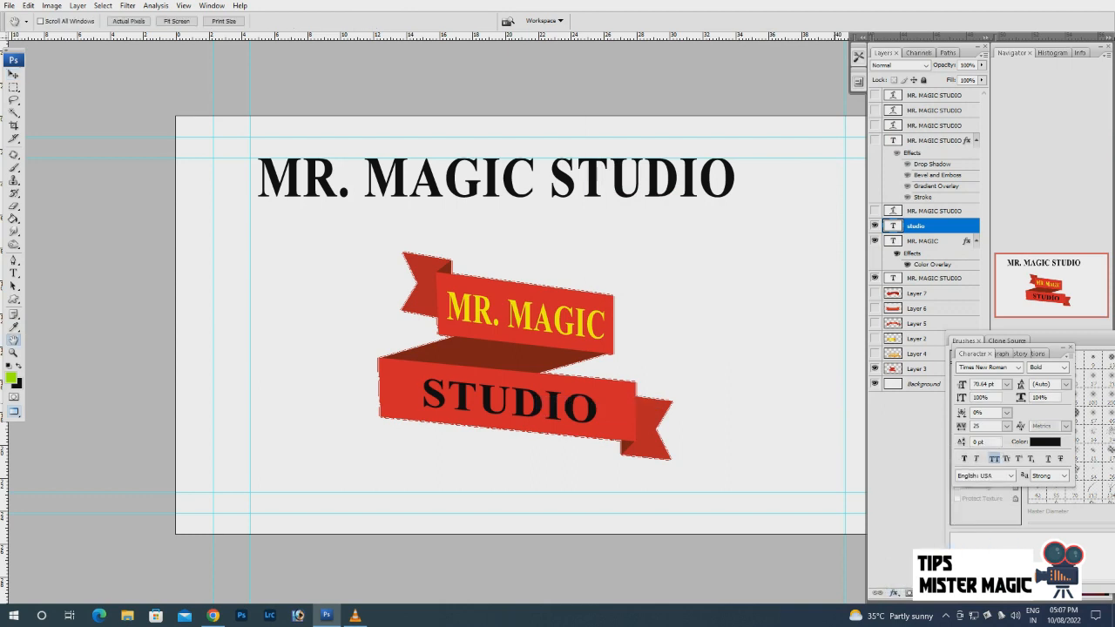
left_click(818, 77)
left_click(622, 129)
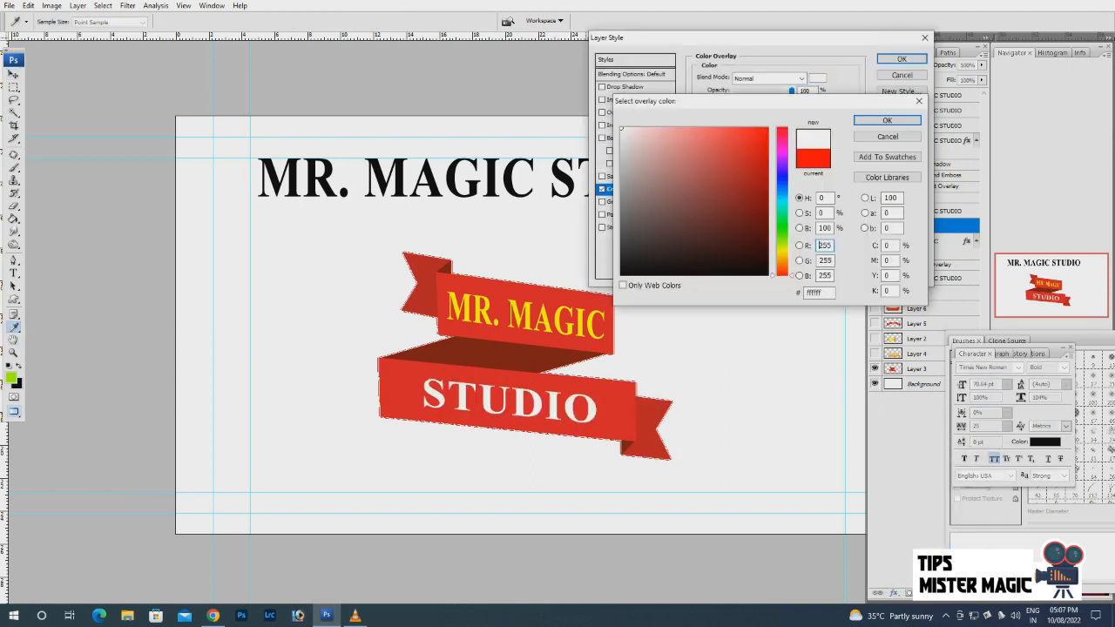
key("Return")
key("Return")
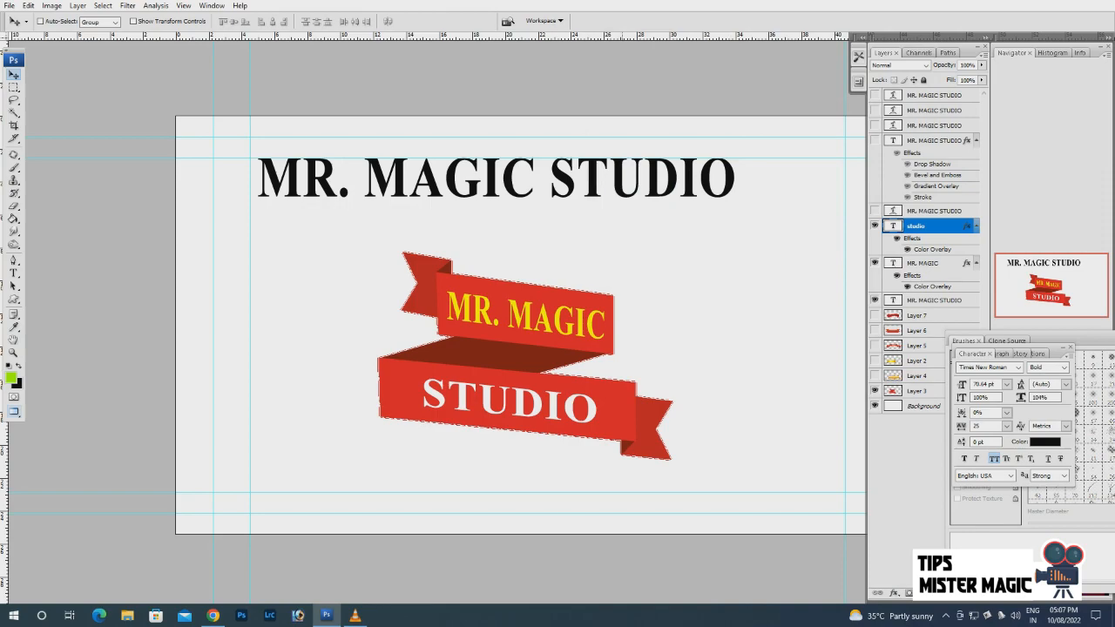